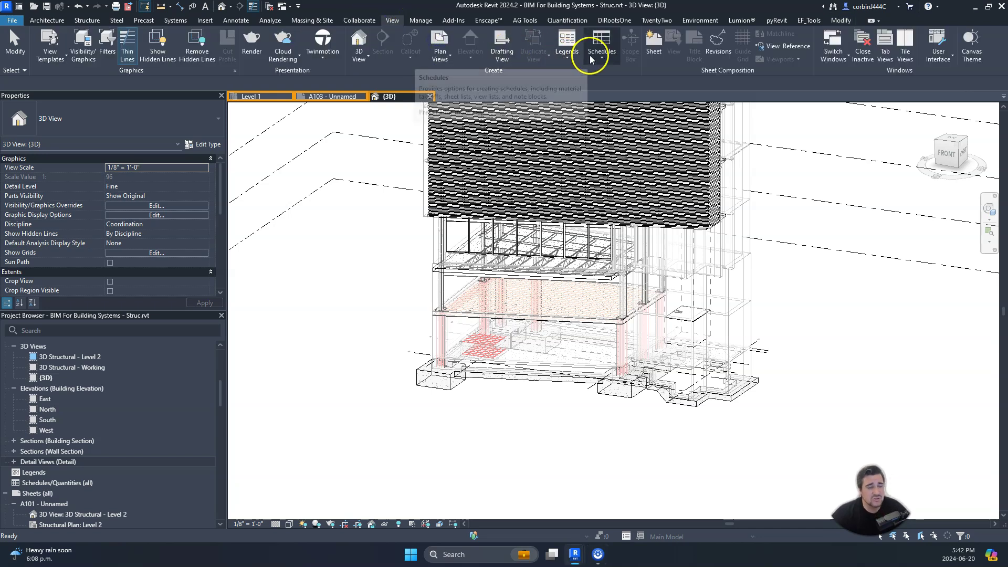
Start a new Schedule/Quantities schedule for the Structural Columns category
{"action": "left_click", "coordinate": [591, 58]}
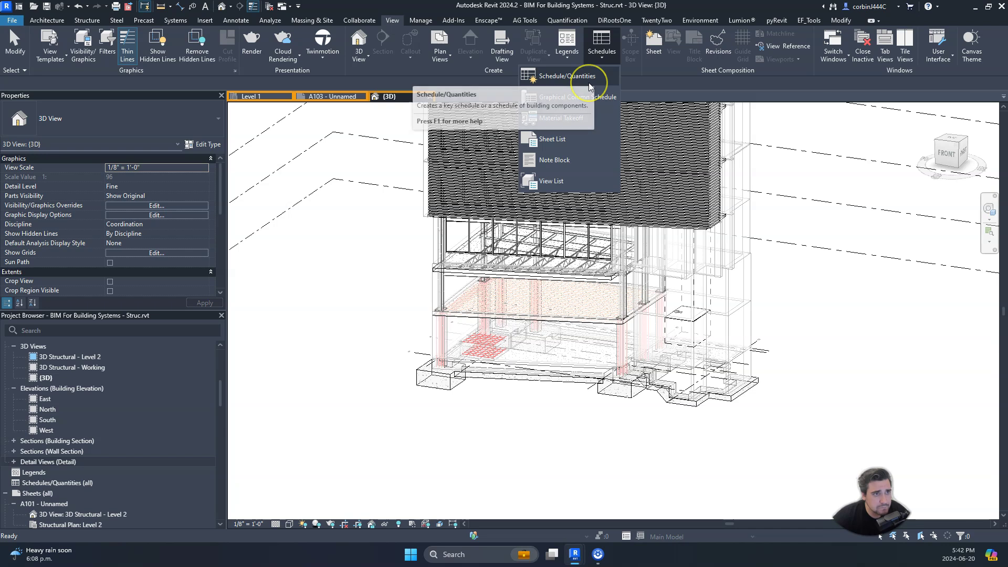
{"action": "left_click", "coordinate": [569, 80]}
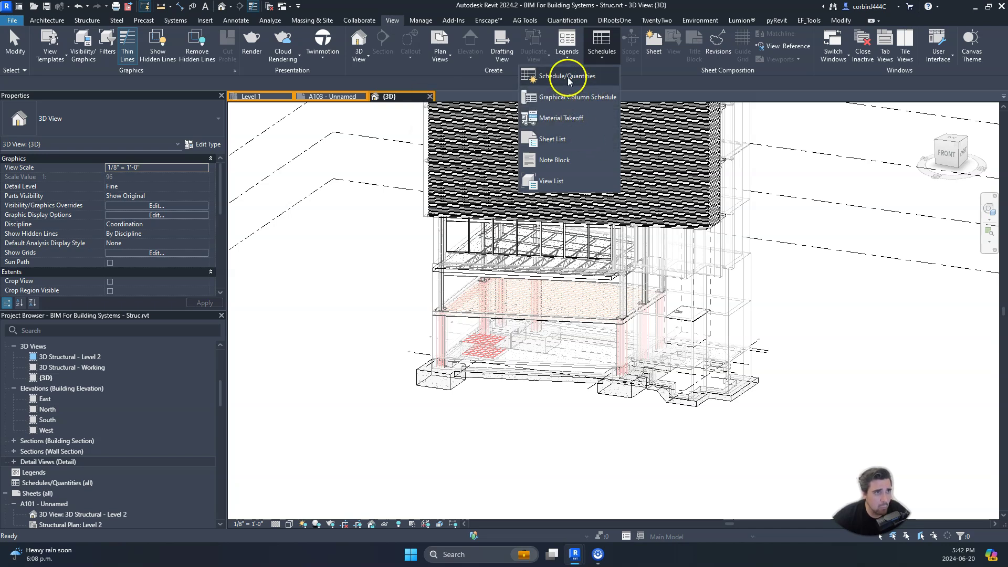
{"action": "left_click", "coordinate": [435, 293]}
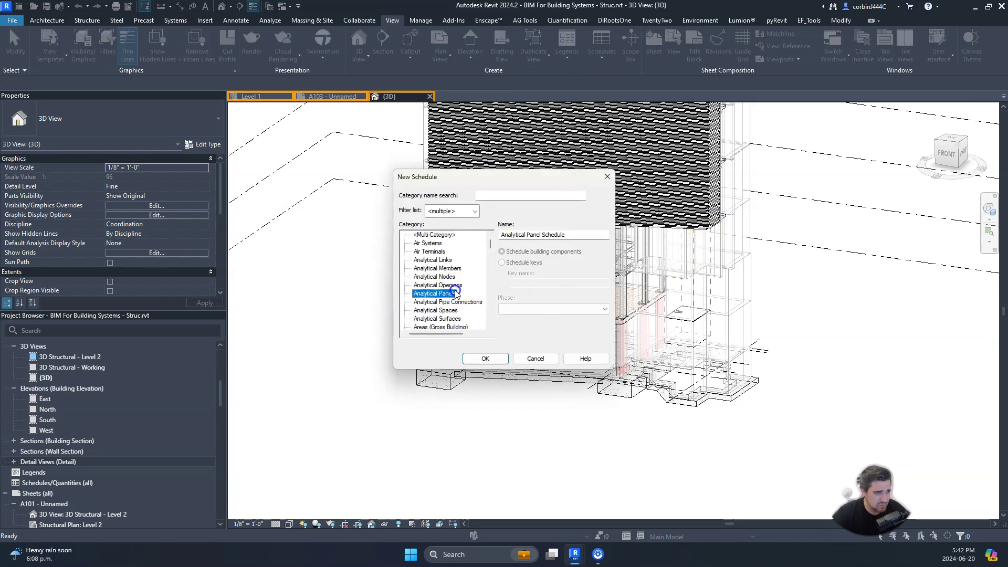
{"action": "scroll", "coordinate": [430, 310], "scroll_direction": "down", "scroll_amount": 10}
{"action": "left_click", "coordinate": [430, 310]}
{"action": "scroll", "coordinate": [423, 321], "scroll_direction": "down", "scroll_amount": 3}
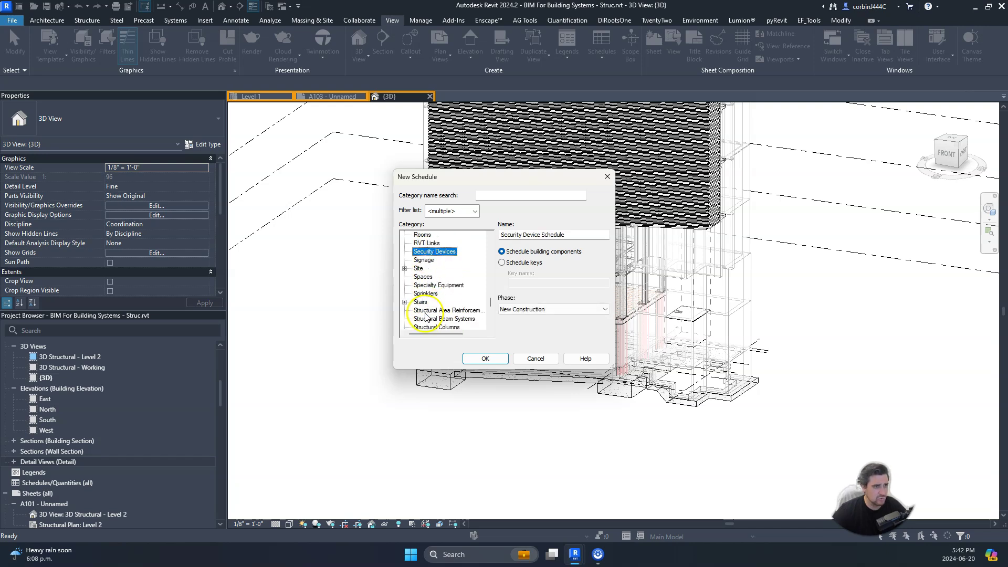
{"action": "left_click", "coordinate": [434, 326]}
{"action": "scroll", "coordinate": [483, 289], "scroll_direction": "down", "scroll_amount": 1}
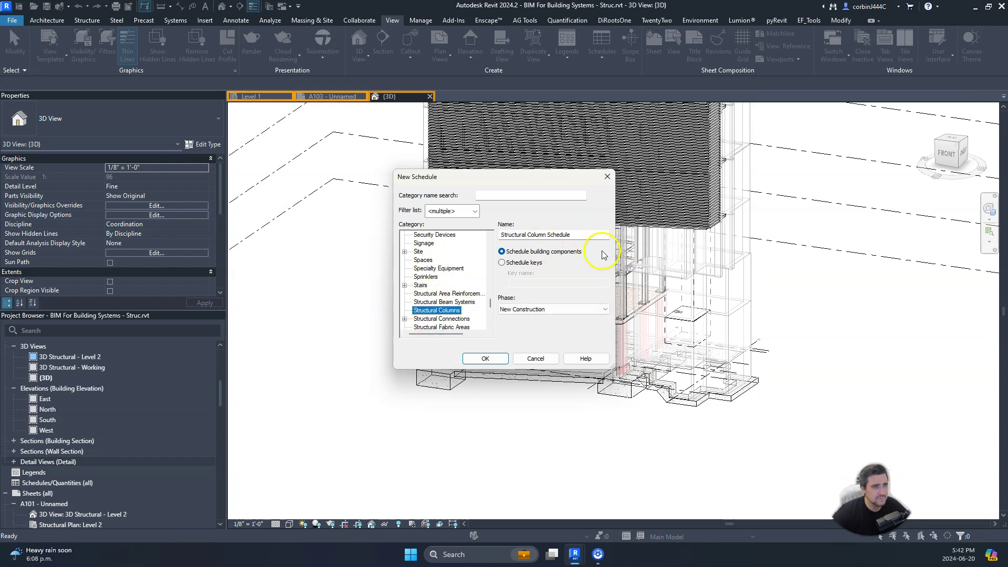
{"action": "left_click", "coordinate": [484, 360]}
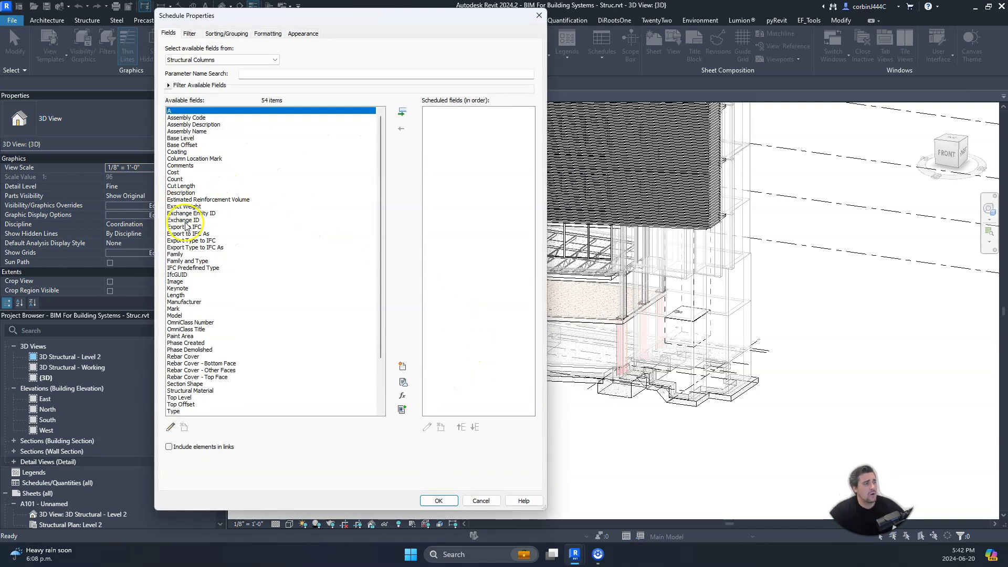
Add Base Level, Base Offset, Top Level and Top Offset to the scheduled fields
{"action": "left_click", "coordinate": [180, 138]}
{"action": "left_click", "coordinate": [402, 114]}
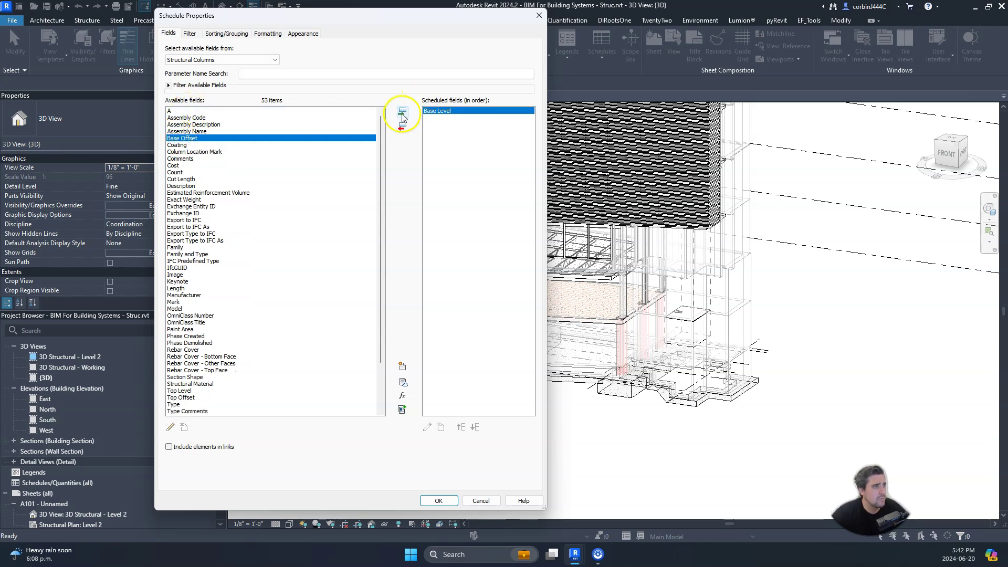
{"action": "left_click", "coordinate": [403, 114]}
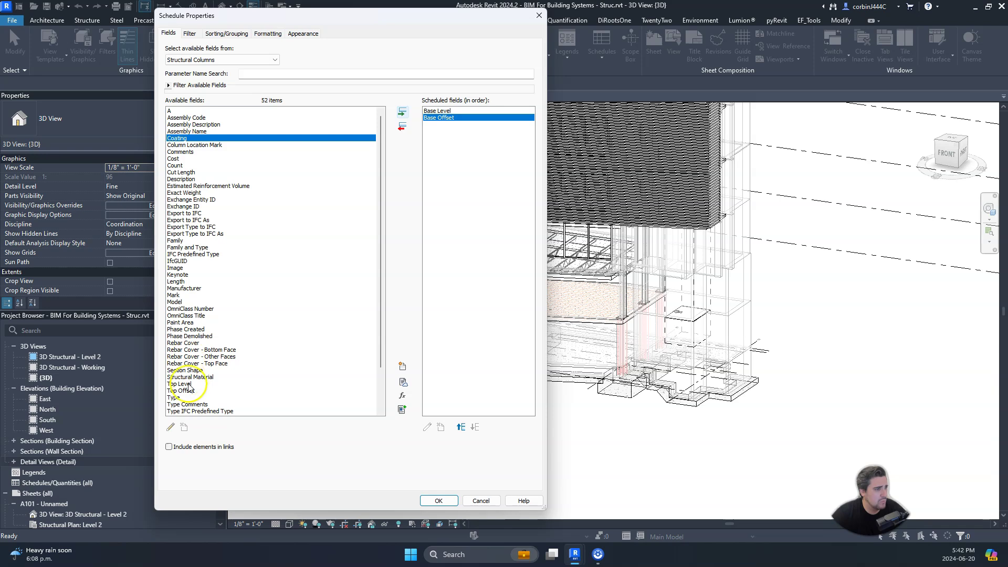
{"action": "left_click", "coordinate": [185, 383]}
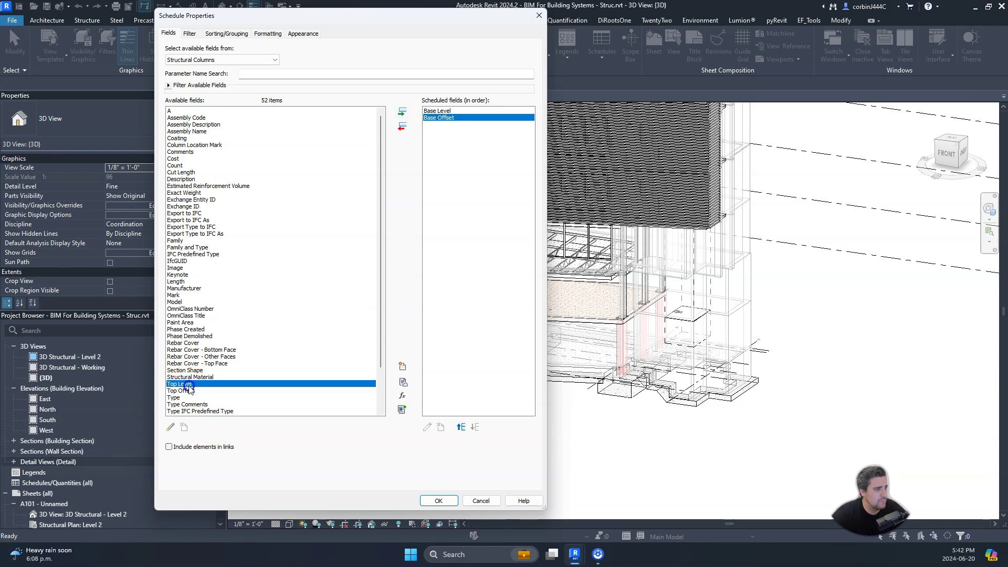
{"action": "left_click", "coordinate": [401, 114]}
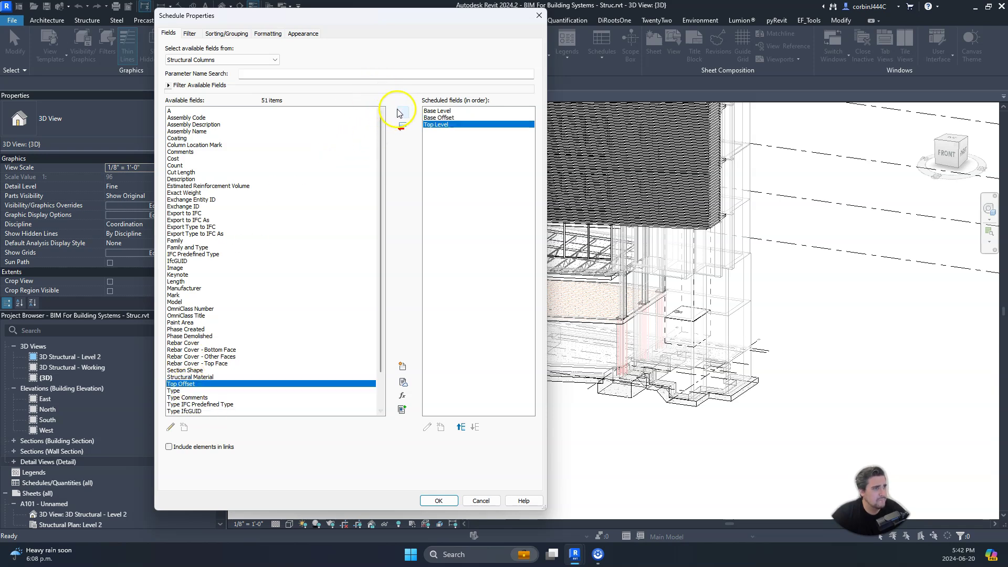
{"action": "left_click", "coordinate": [401, 114]}
{"action": "left_click", "coordinate": [462, 427]}
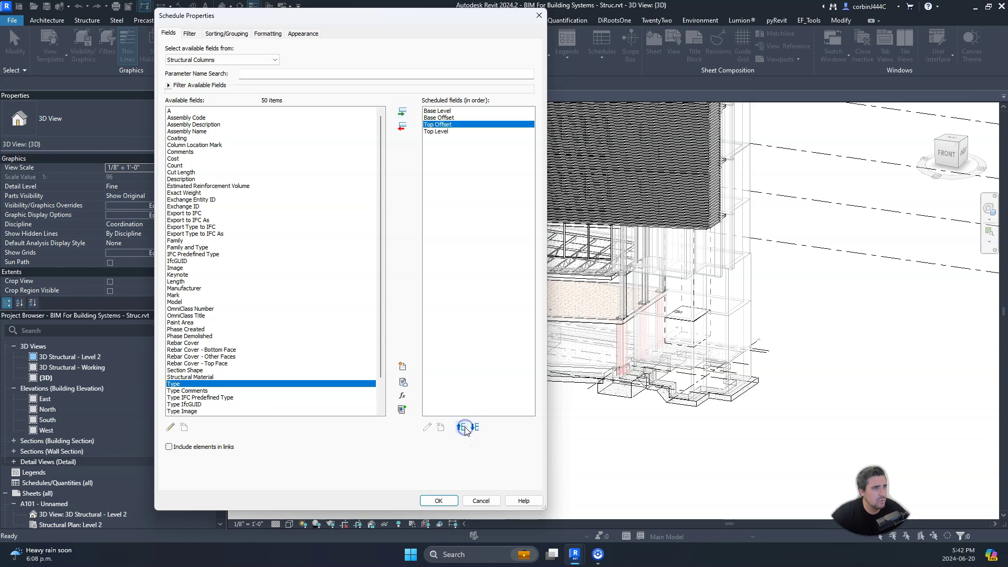
{"action": "left_click", "coordinate": [475, 427]}
Add Family as the first scheduled field, with Type right after it
{"action": "left_click", "coordinate": [437, 111]}
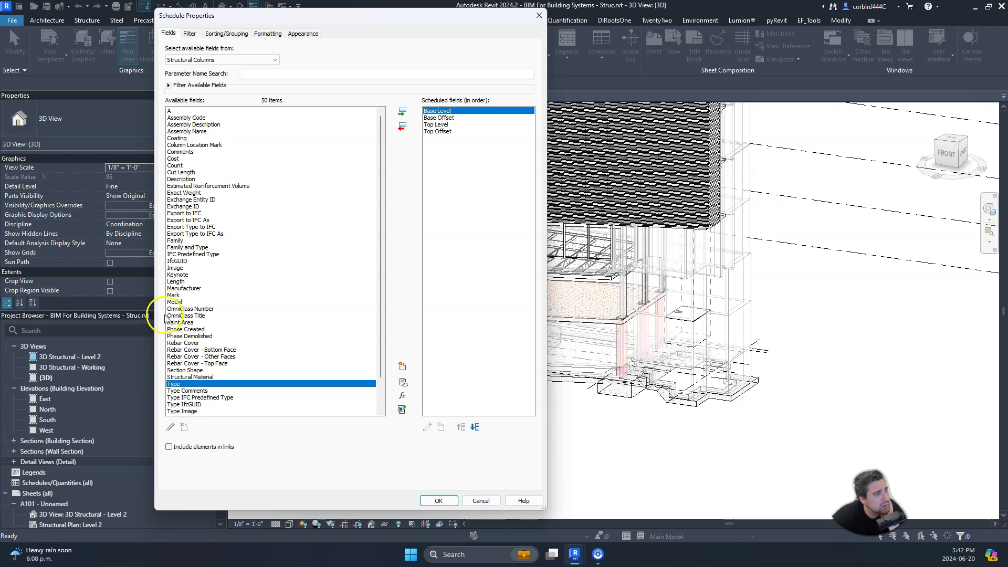
{"action": "scroll", "coordinate": [187, 343], "scroll_direction": "down", "scroll_amount": 2}
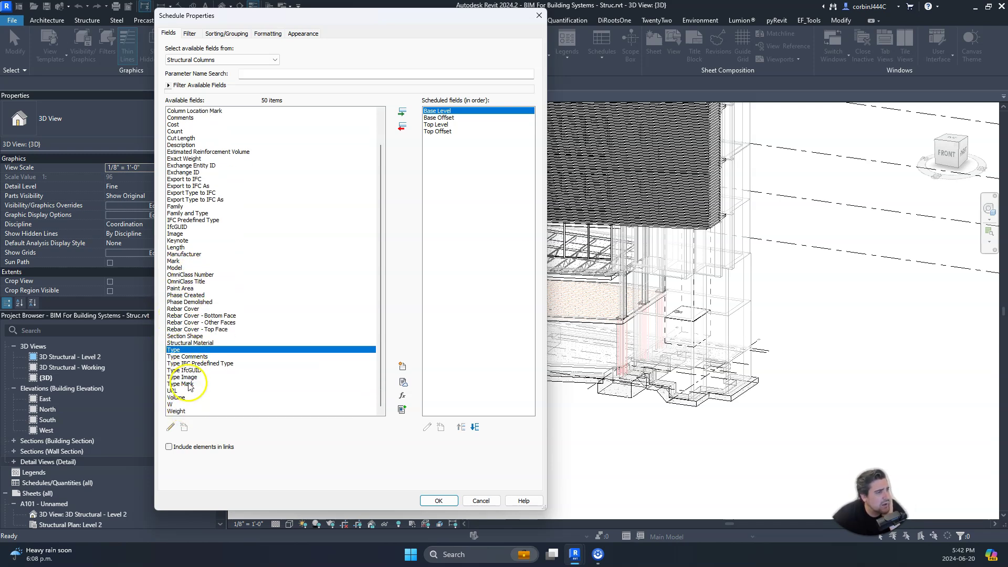
{"action": "scroll", "coordinate": [190, 363], "scroll_direction": "up", "scroll_amount": 2}
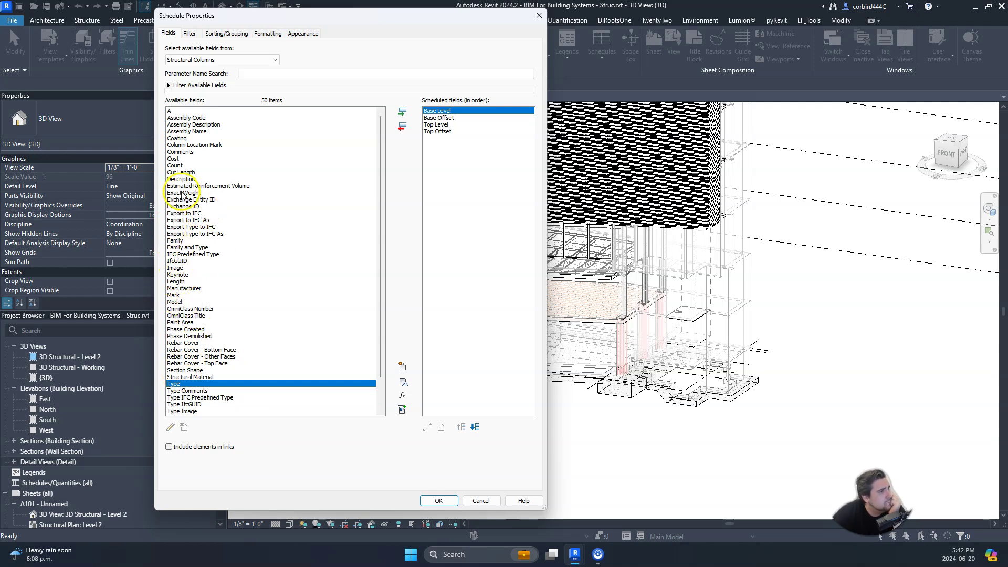
{"action": "scroll", "coordinate": [189, 362], "scroll_direction": "down", "scroll_amount": 2}
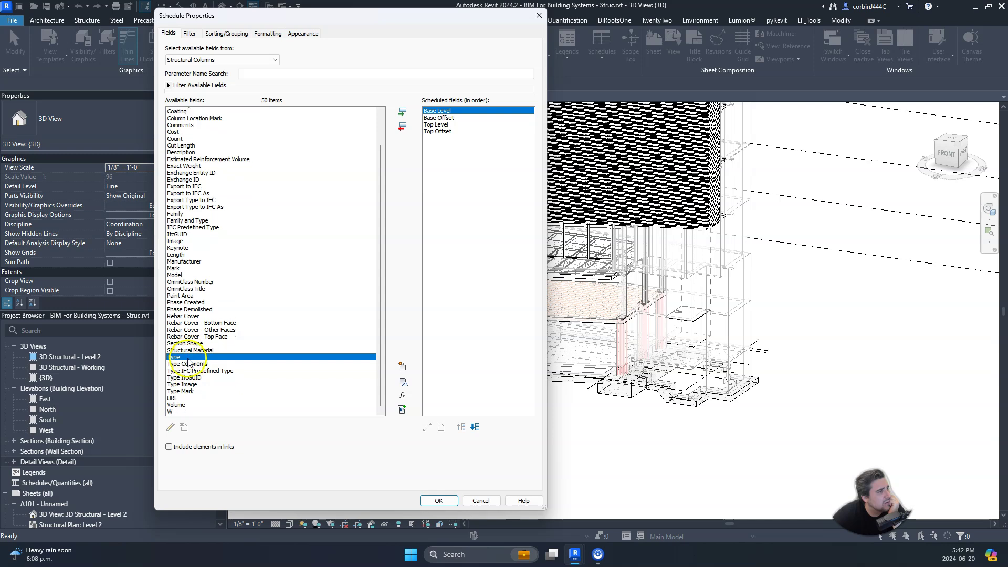
{"action": "scroll", "coordinate": [187, 336], "scroll_direction": "up", "scroll_amount": 2}
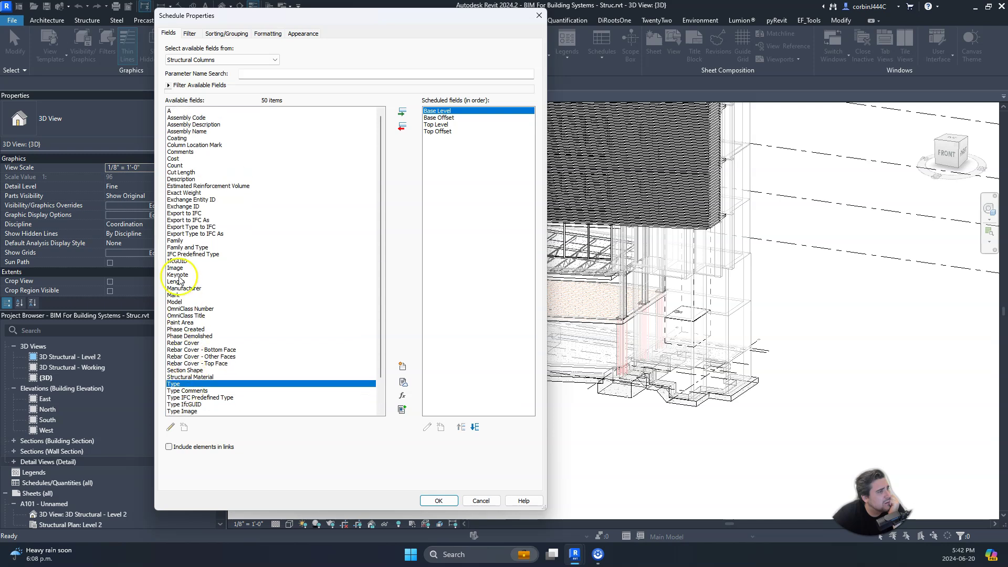
{"action": "left_click", "coordinate": [177, 240]}
{"action": "left_click", "coordinate": [401, 113]}
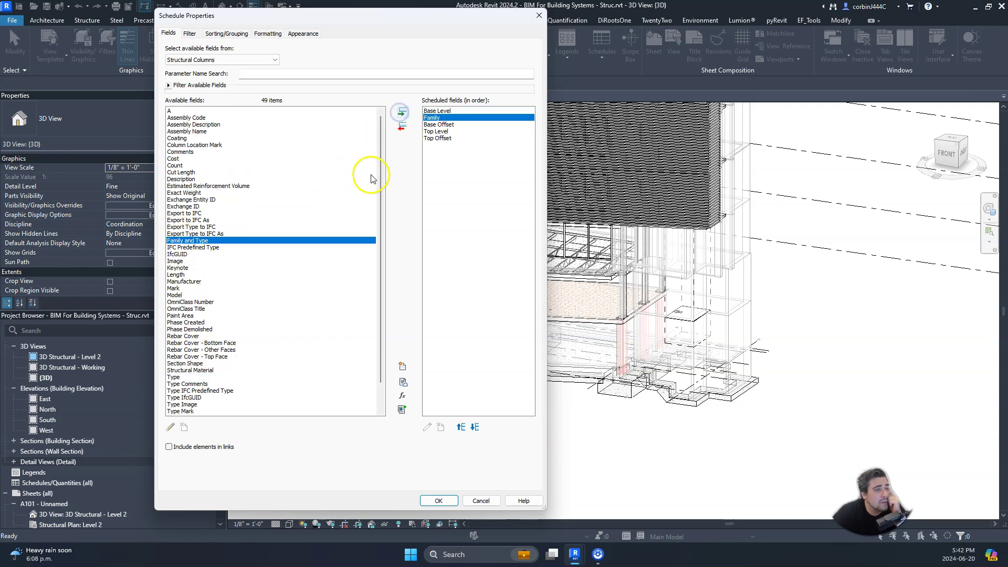
{"action": "left_click", "coordinate": [461, 426]}
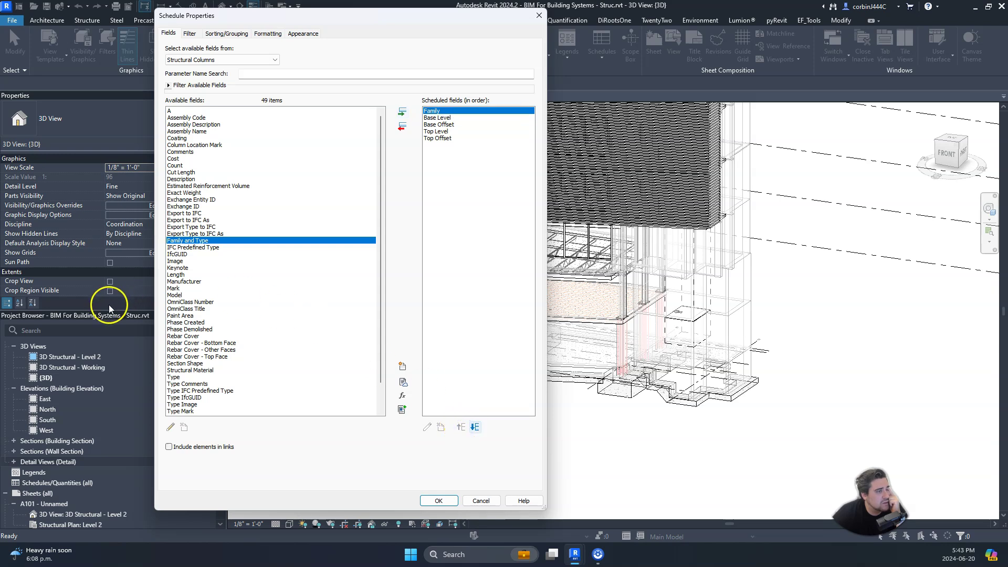
{"action": "left_click", "coordinate": [177, 378]}
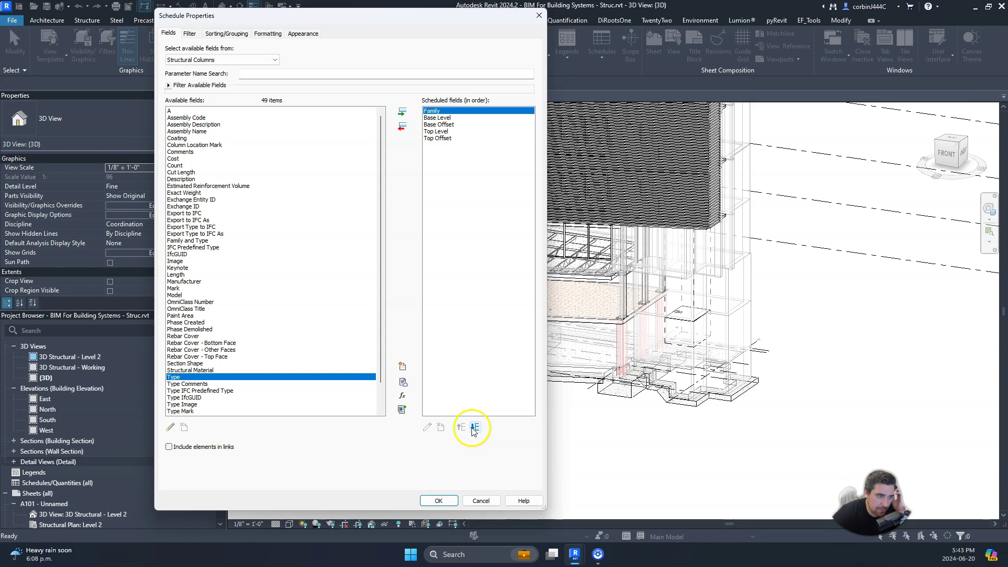
{"action": "left_click", "coordinate": [402, 112]}
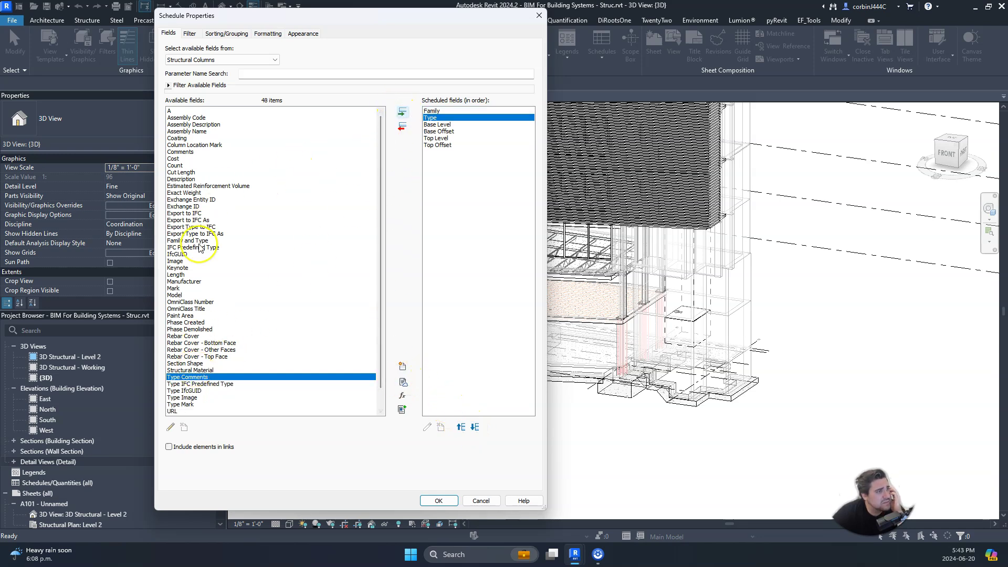
Add Comments, Length and Weight at the end of the field order
{"action": "left_click", "coordinate": [180, 152]}
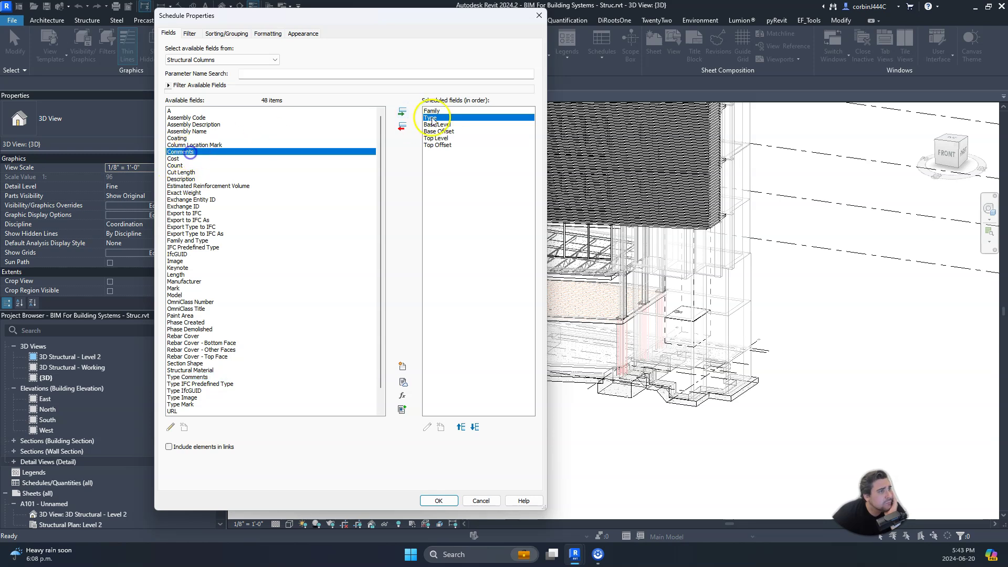
{"action": "left_click", "coordinate": [403, 112]}
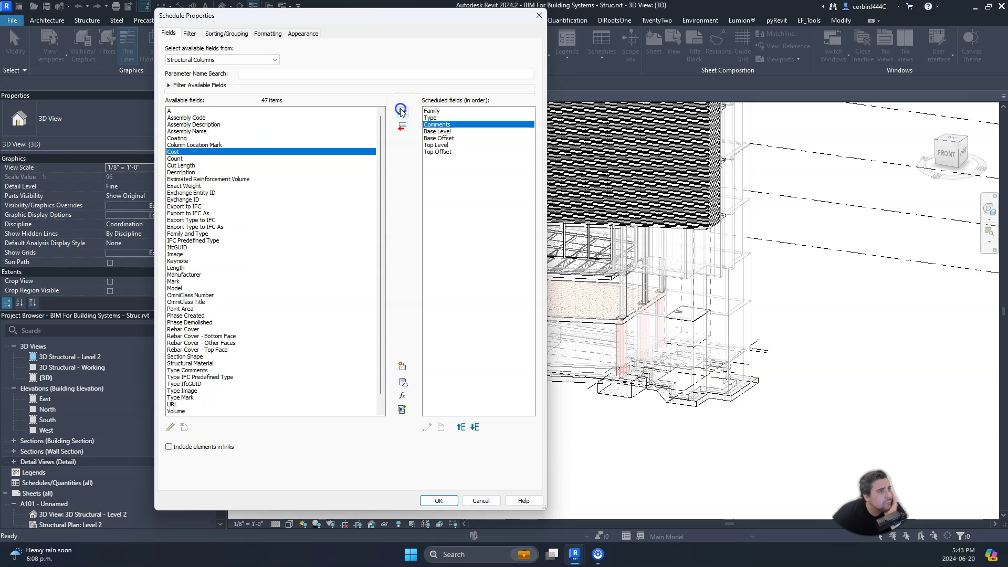
{"action": "left_click", "coordinate": [477, 427]}
{"action": "left_click", "coordinate": [477, 427]}
{"action": "left_click", "coordinate": [477, 427]}
{"action": "left_click", "coordinate": [477, 427]}
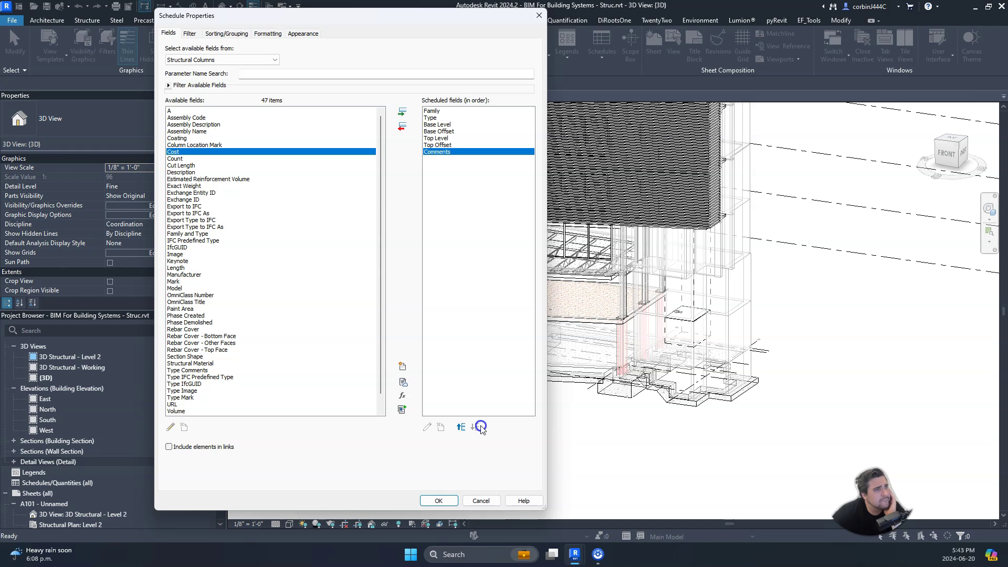
{"action": "scroll", "coordinate": [192, 316], "scroll_direction": "down", "scroll_amount": 1}
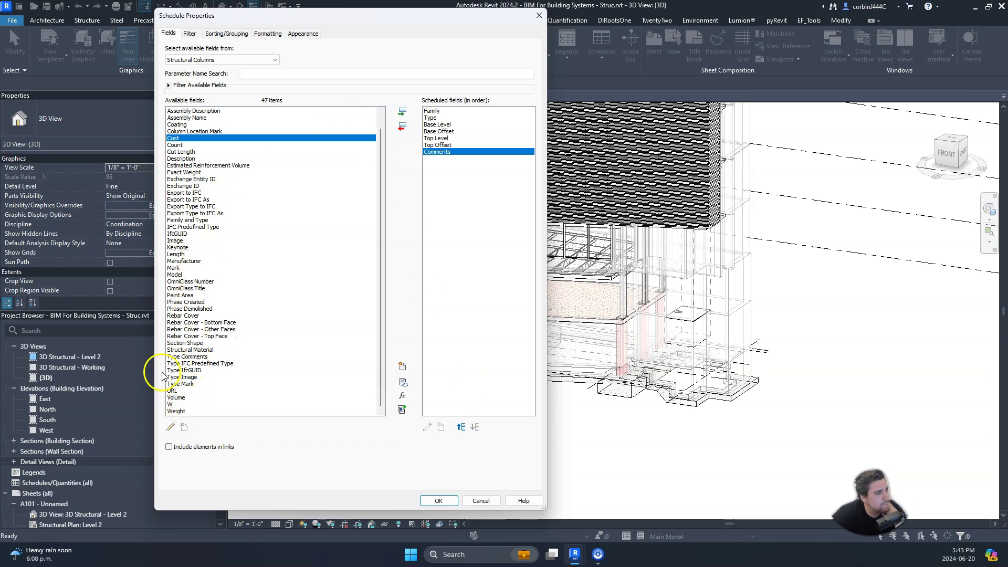
{"action": "left_click", "coordinate": [173, 411]}
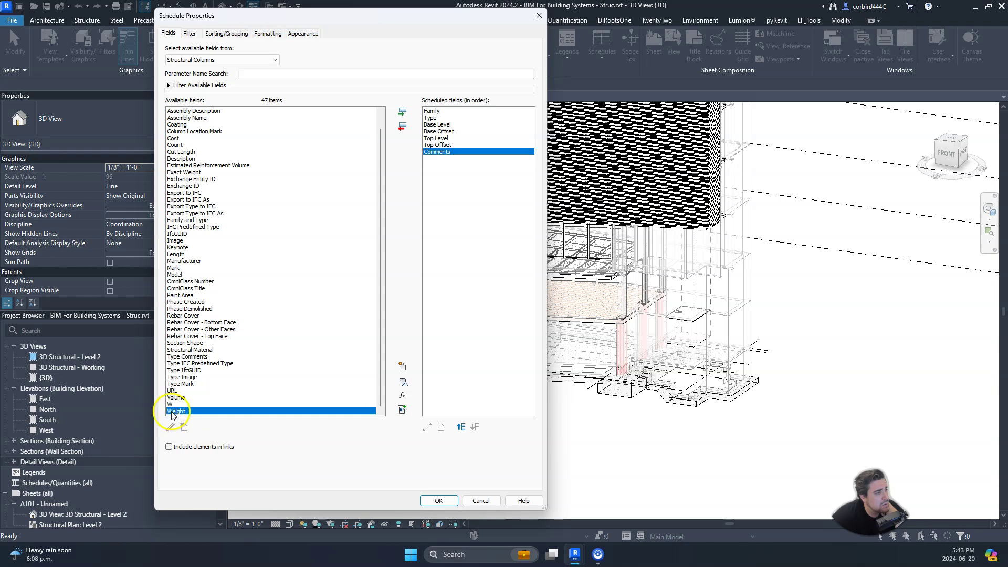
{"action": "left_click", "coordinate": [401, 111]}
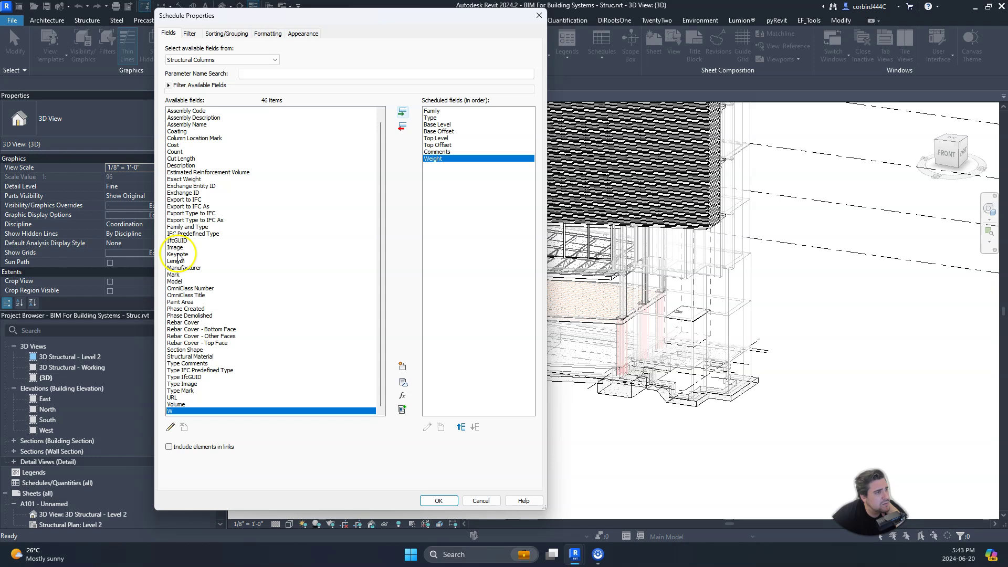
{"action": "left_click", "coordinate": [179, 261]}
{"action": "left_click", "coordinate": [402, 112]}
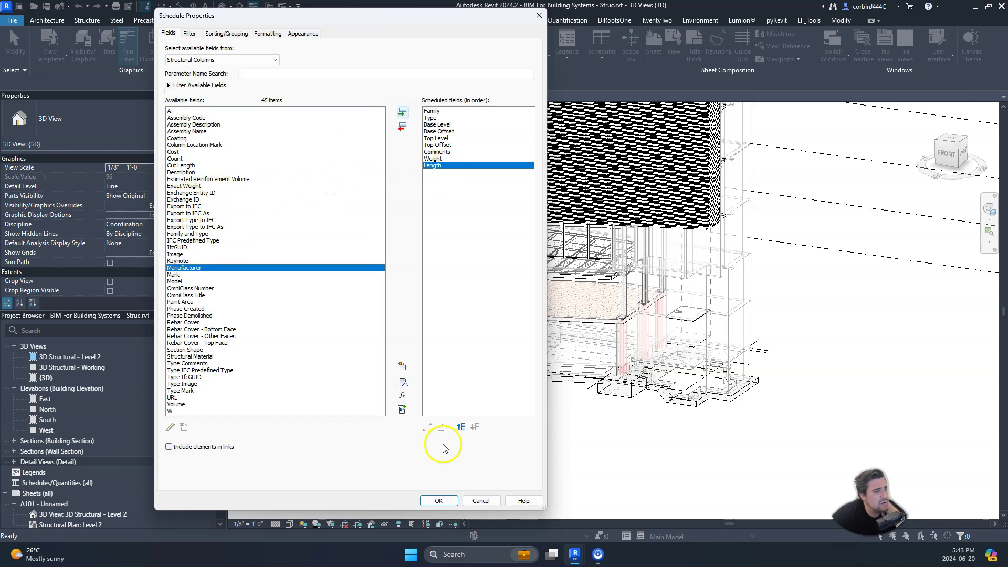
{"action": "left_click", "coordinate": [461, 427]}
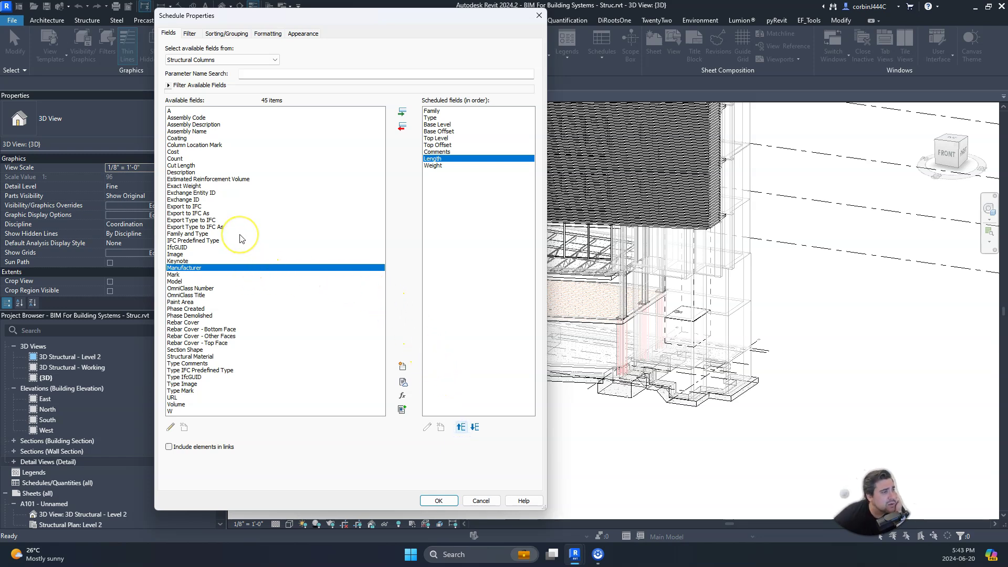
Sort the schedule by Family, then Type, then Length, with Grand totals turned on
{"action": "left_click", "coordinate": [439, 500]}
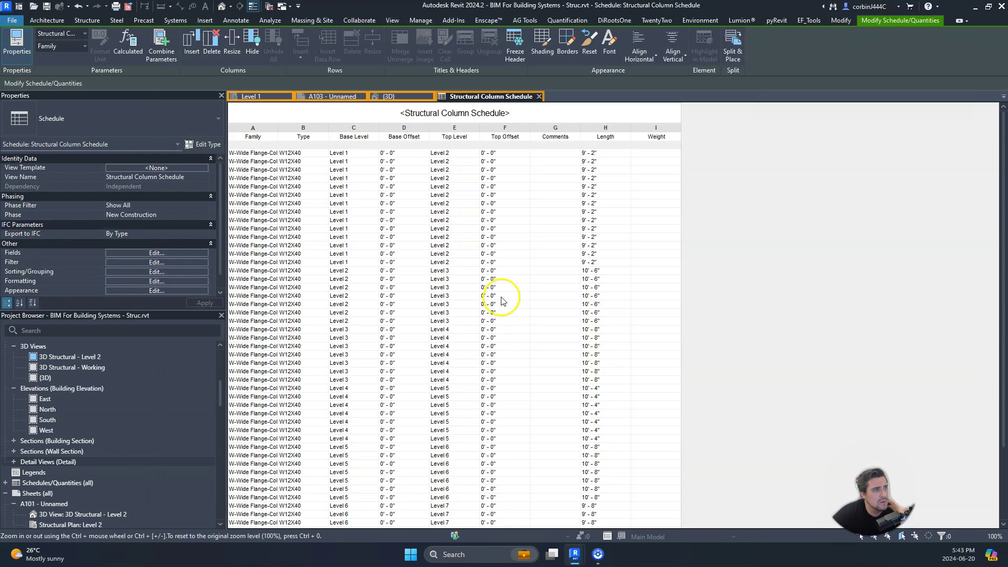
{"action": "scroll", "coordinate": [502, 300], "scroll_direction": "down", "scroll_amount": 2}
{"action": "scroll", "coordinate": [503, 300], "scroll_direction": "up", "scroll_amount": 2}
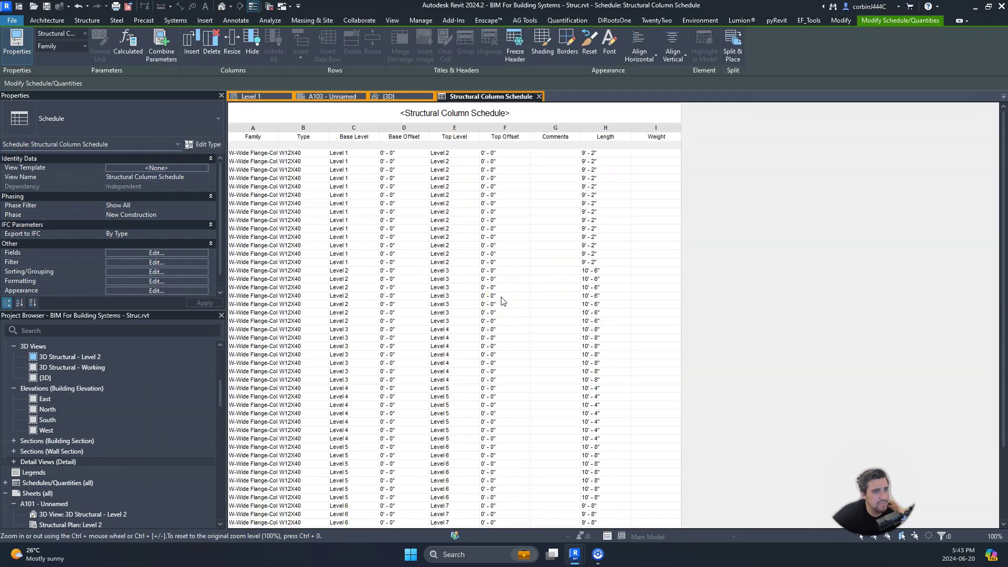
{"action": "left_click", "coordinate": [139, 272]}
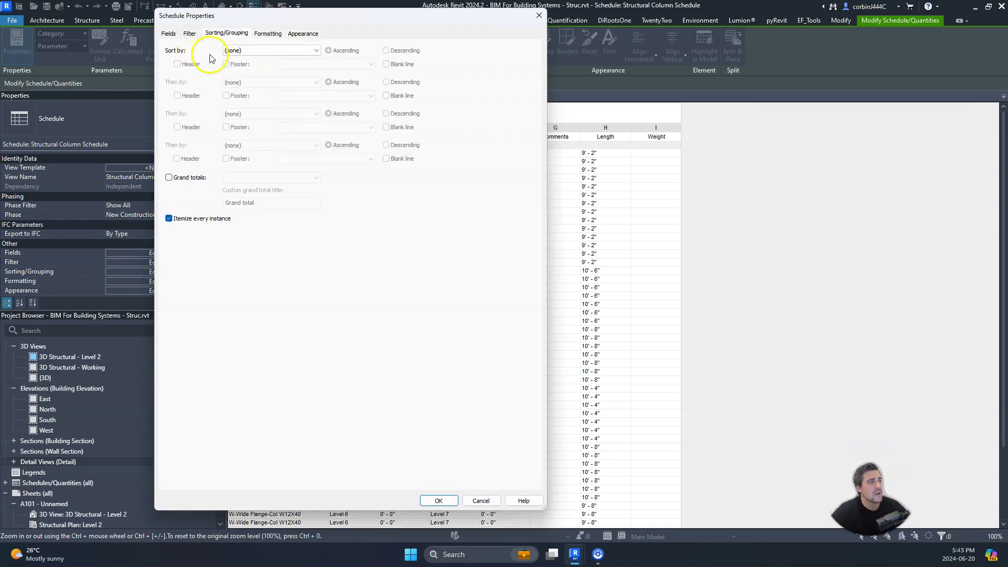
{"action": "left_click", "coordinate": [238, 50]}
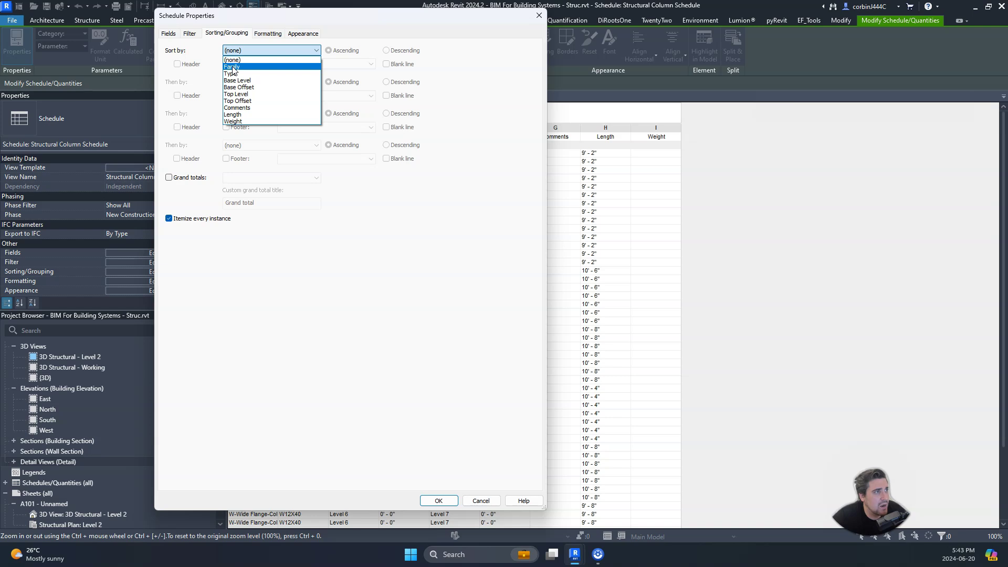
{"action": "left_click", "coordinate": [233, 67]}
{"action": "left_click", "coordinate": [266, 83]}
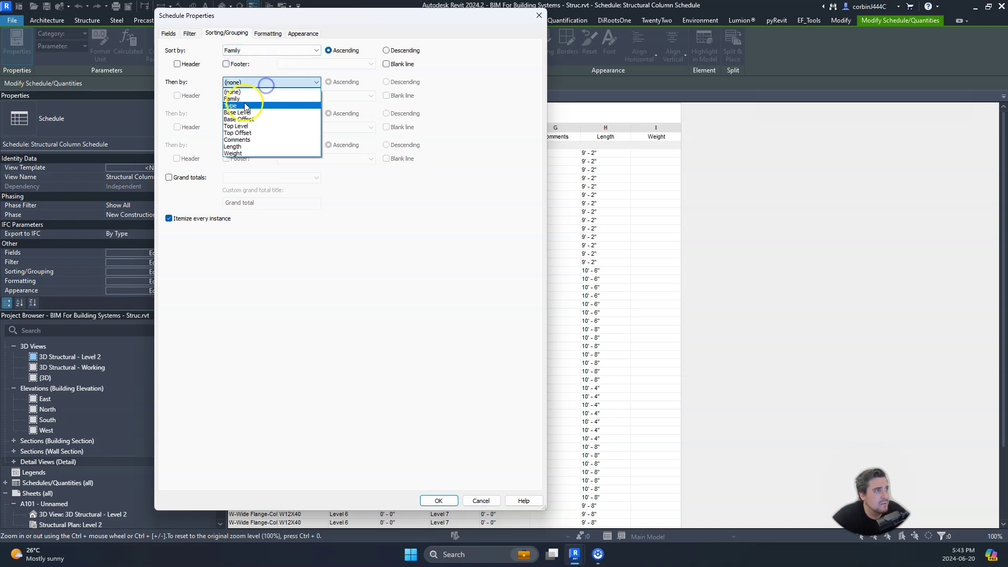
{"action": "left_click", "coordinate": [245, 105]}
{"action": "left_click", "coordinate": [252, 113]}
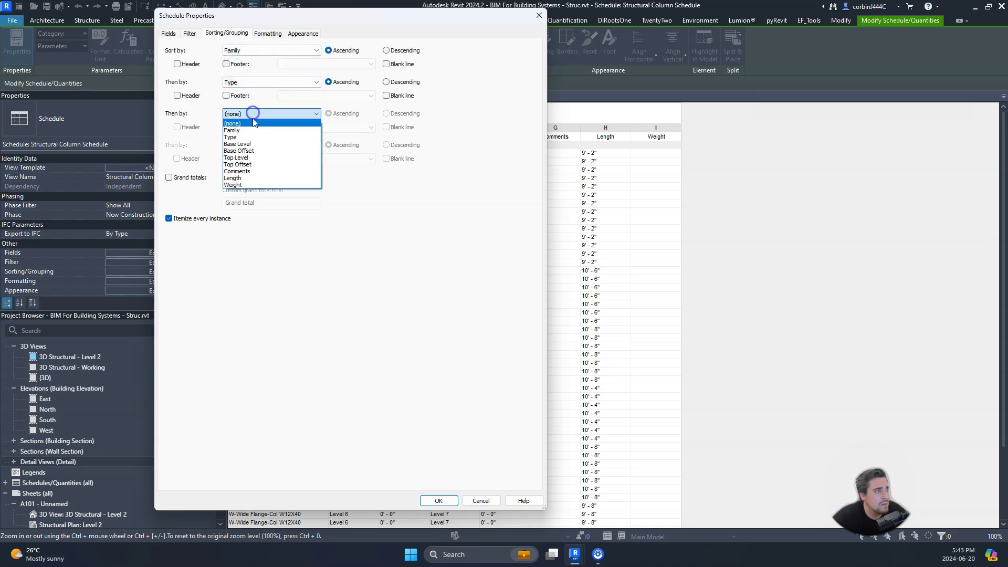
{"action": "left_click", "coordinate": [255, 179]}
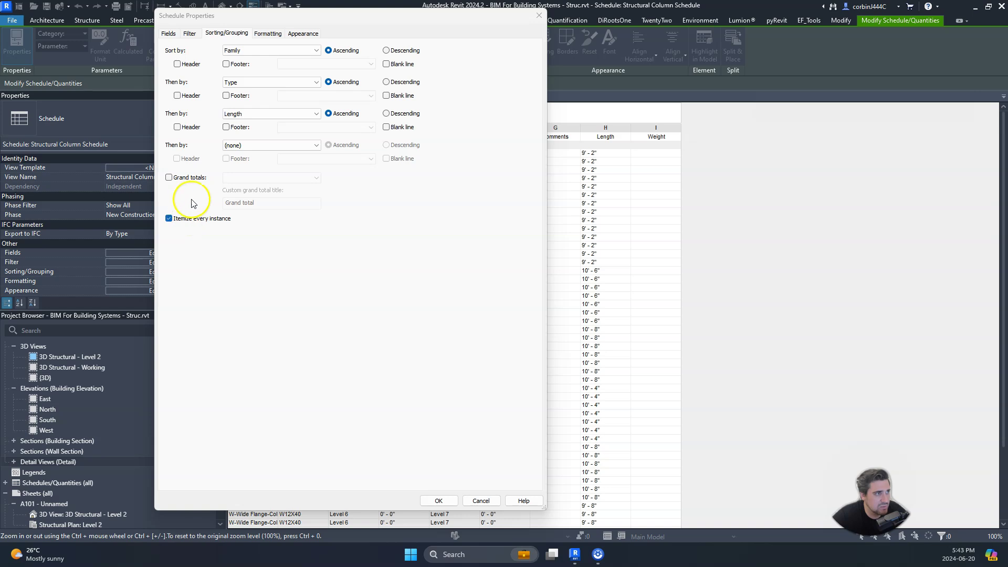
{"action": "left_click", "coordinate": [194, 178]}
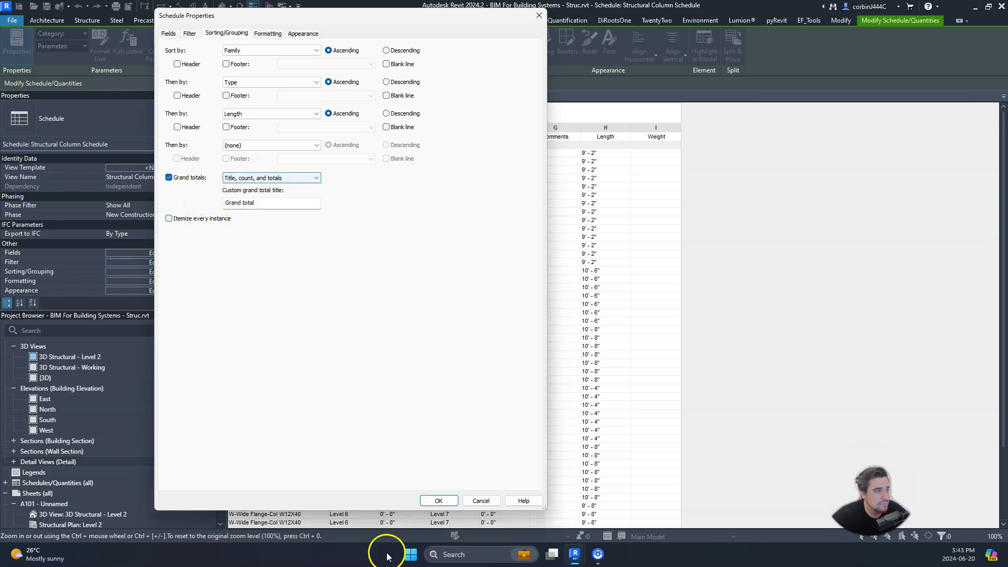
{"action": "left_click", "coordinate": [439, 501]}
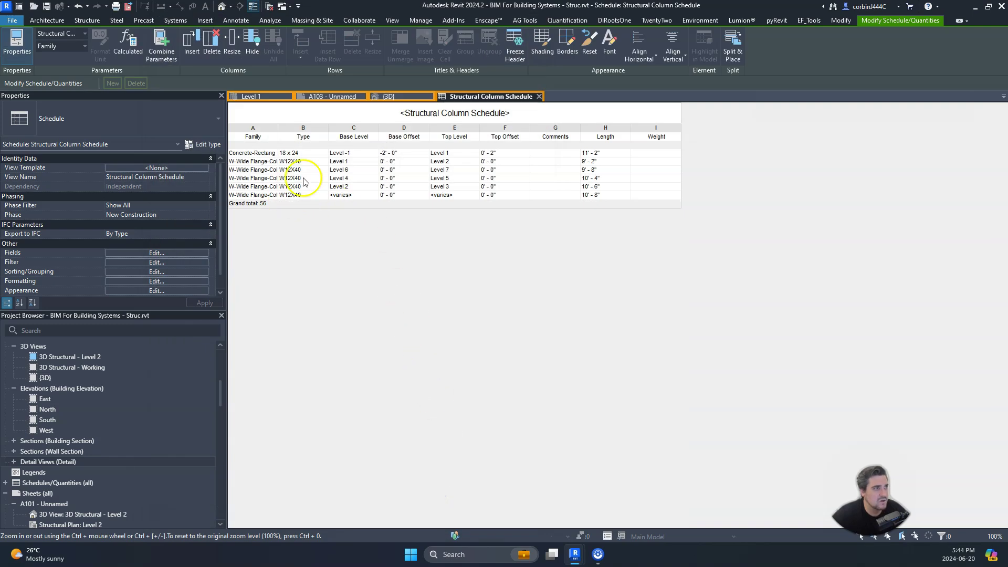
Add the Count field and move Family through Weight below it so Count is first
{"action": "left_click", "coordinate": [164, 254]}
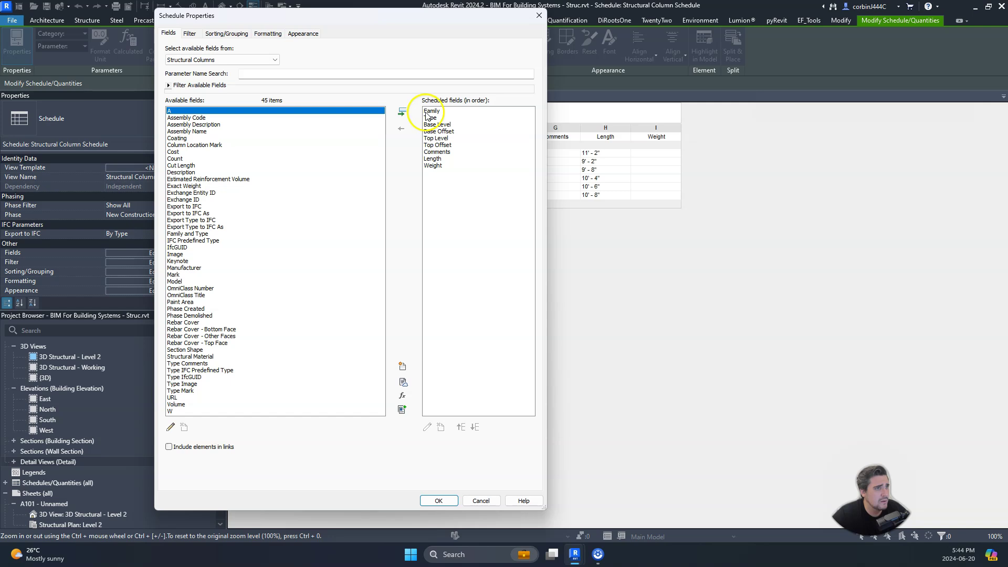
{"action": "left_click", "coordinate": [181, 281]}
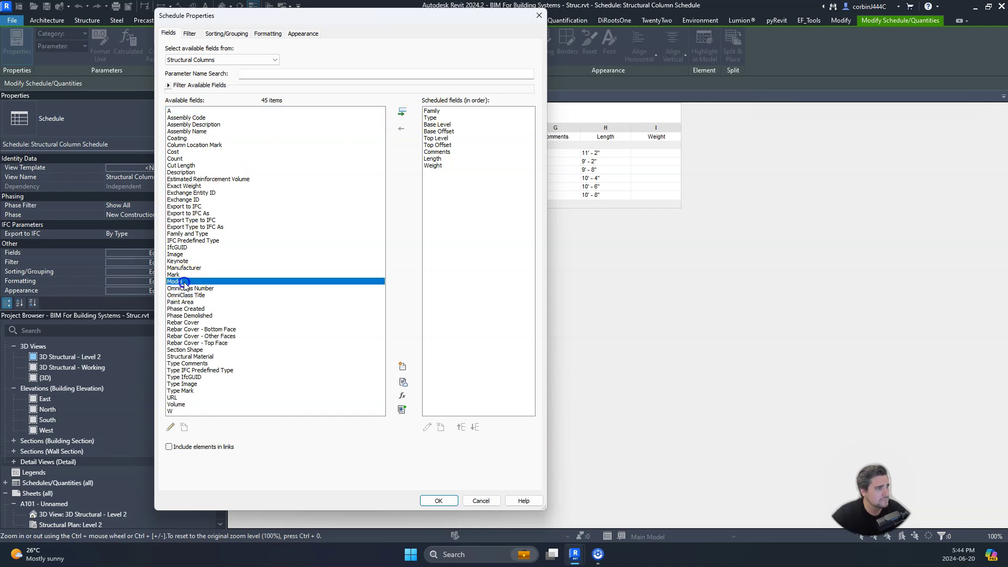
{"action": "left_click", "coordinate": [178, 158]}
{"action": "left_click", "coordinate": [406, 114]}
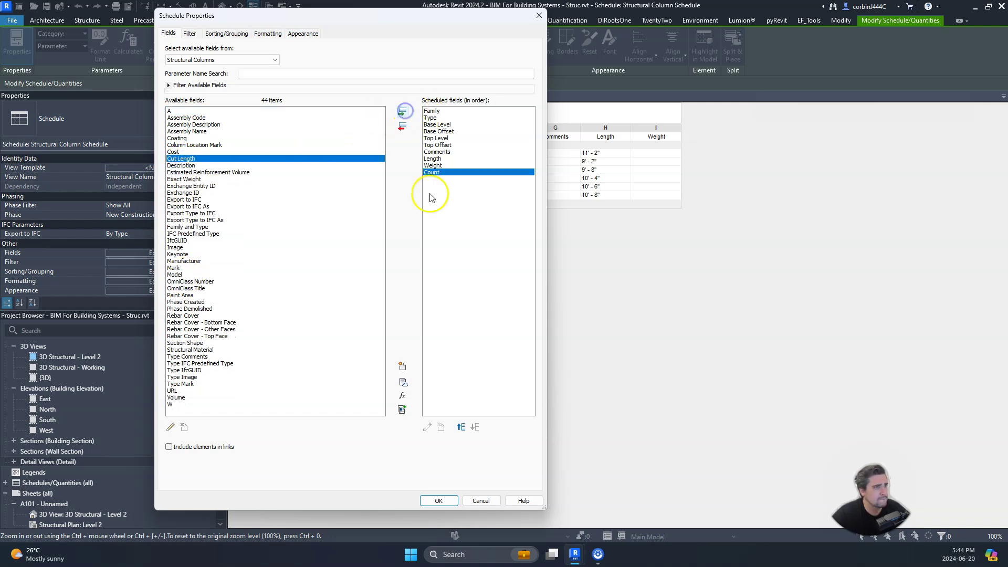
{"action": "left_click", "coordinate": [434, 167]}
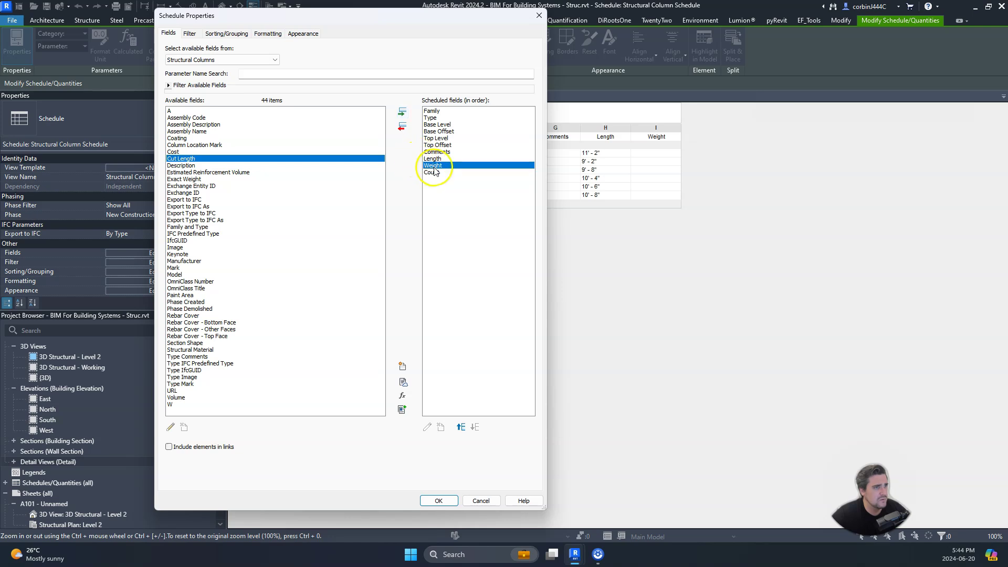
{"action": "left_click", "coordinate": [432, 111], "text": "shift"}
{"action": "left_click", "coordinate": [475, 427]}
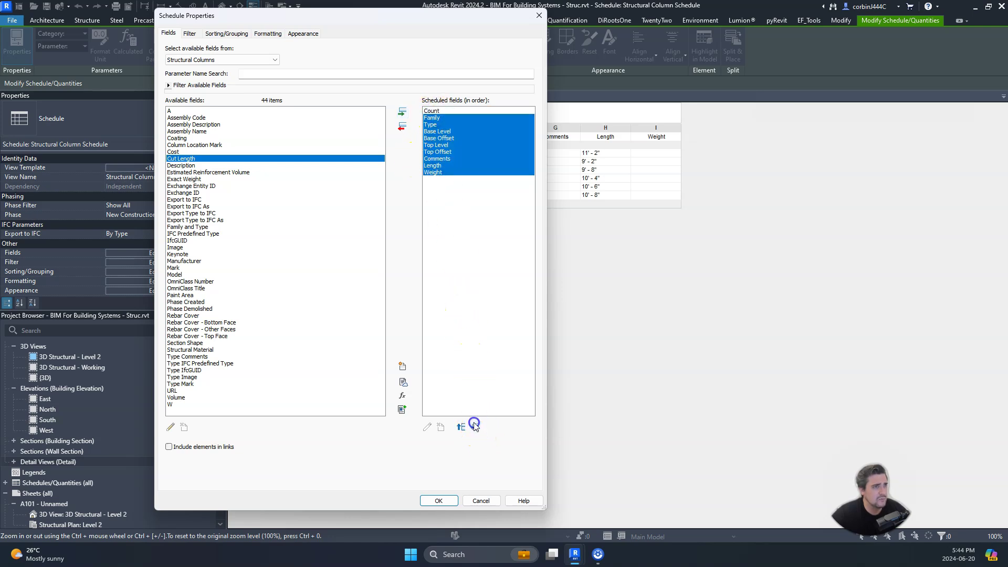
{"action": "left_click", "coordinate": [439, 263]}
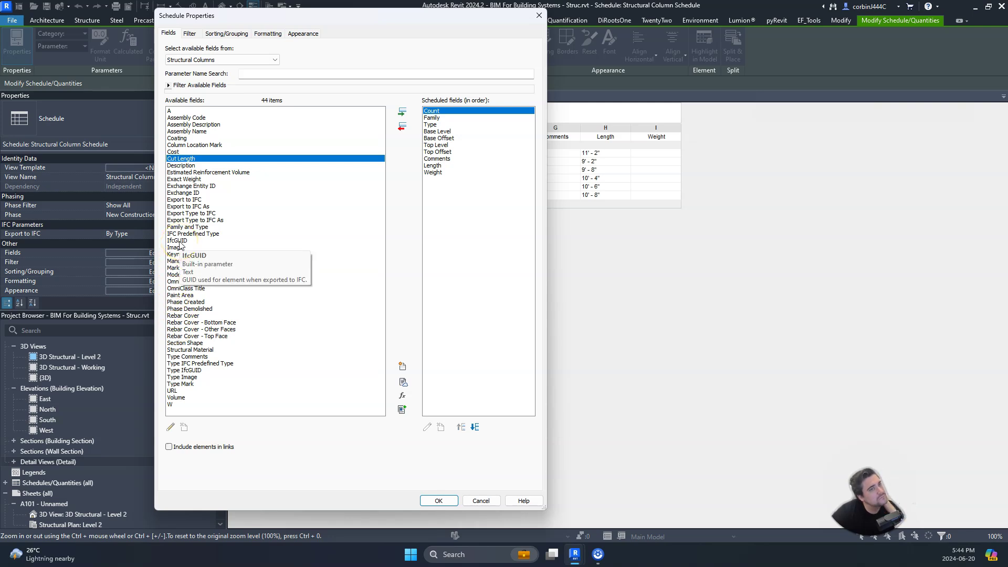
{"action": "left_click_drag", "start_coordinate": [322, 15], "coordinate": [519, 28]}
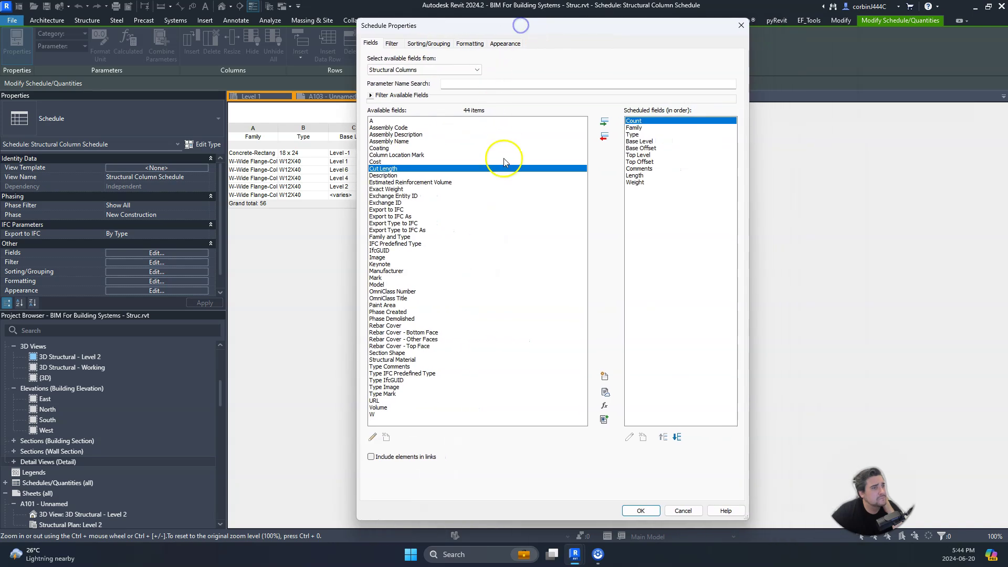
Change the sort order to Family, Type, Base Level, then Length
{"action": "left_click", "coordinate": [426, 44]}
{"action": "left_click", "coordinate": [463, 124]}
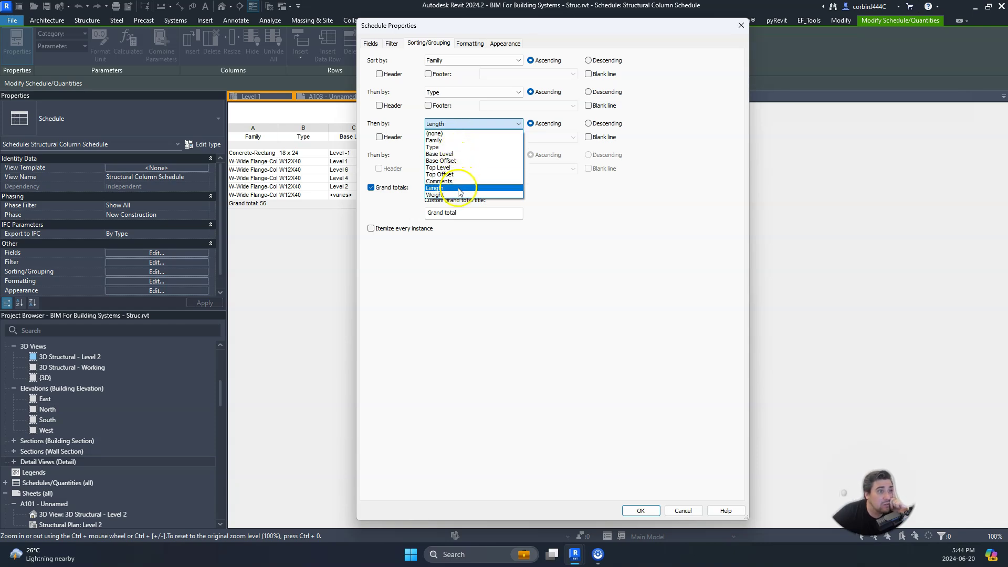
{"action": "left_click", "coordinate": [461, 154]}
{"action": "left_click", "coordinate": [462, 156]}
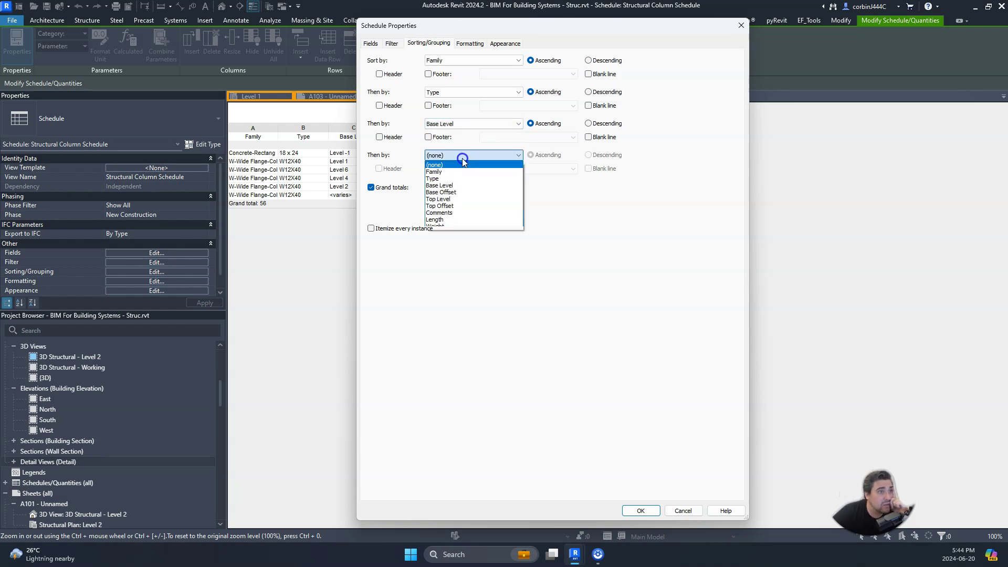
{"action": "left_click", "coordinate": [450, 219]}
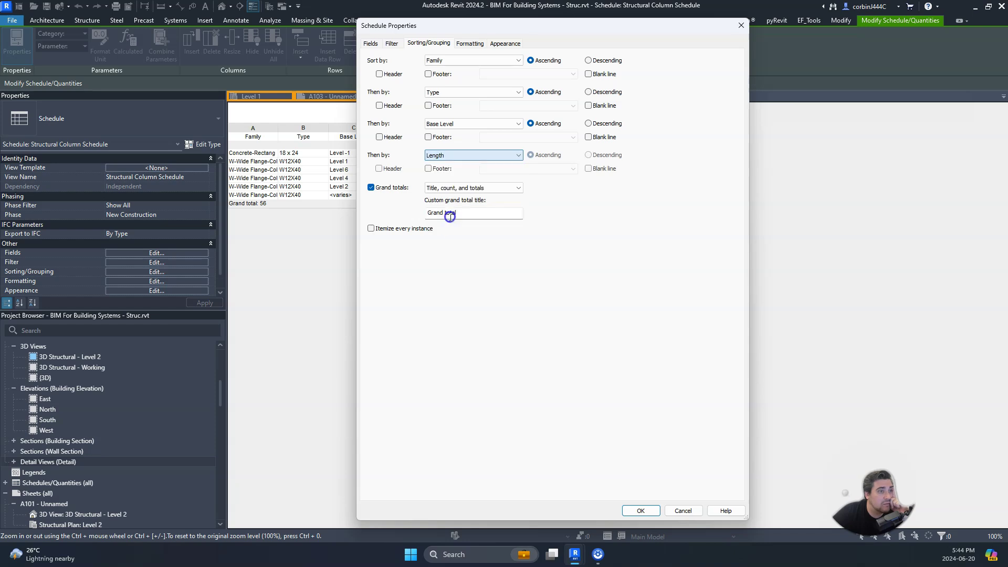
{"action": "left_click", "coordinate": [638, 511]}
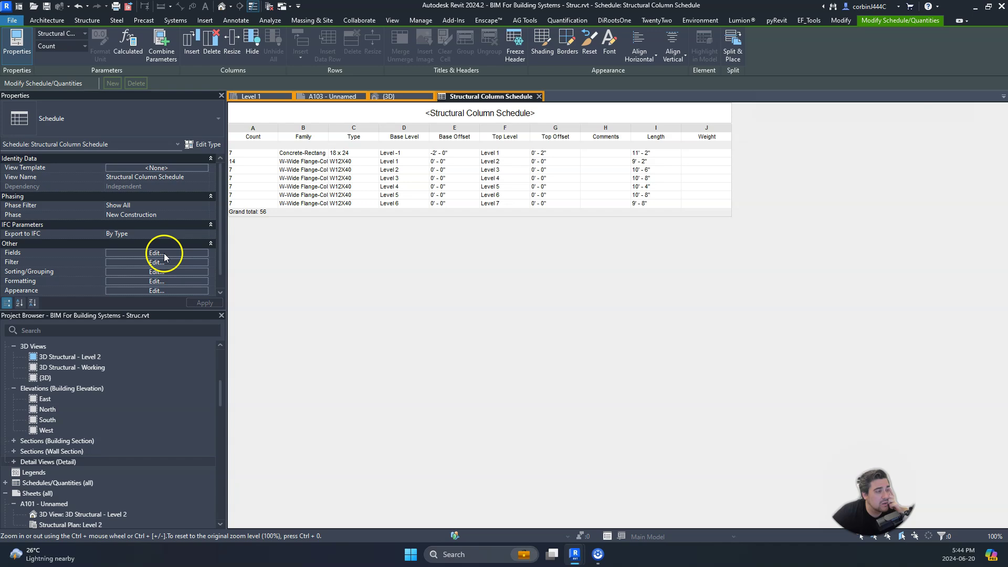
Set the Count field to calculate totals in the Formatting settings
{"action": "left_click", "coordinate": [150, 284]}
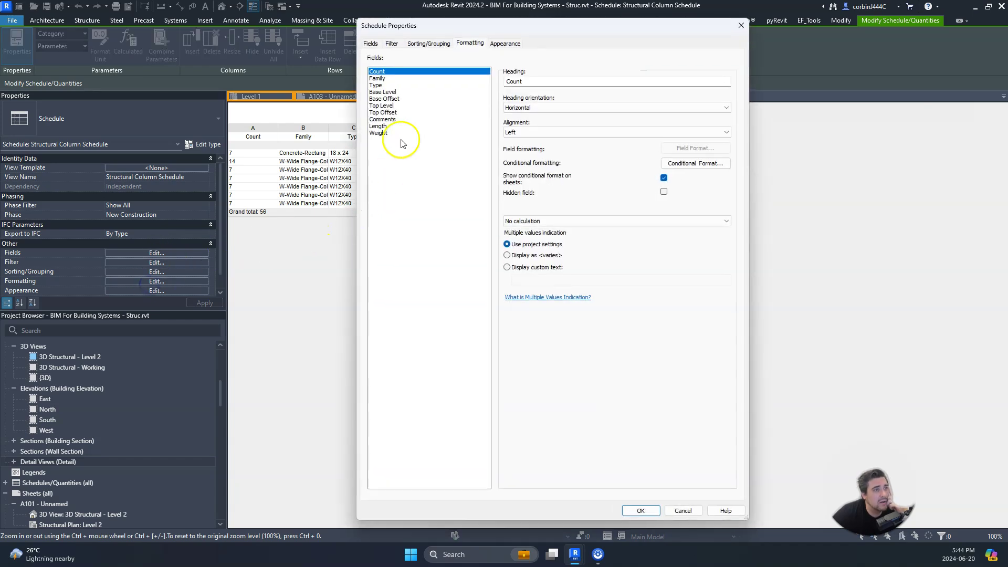
{"action": "left_click", "coordinate": [546, 221]}
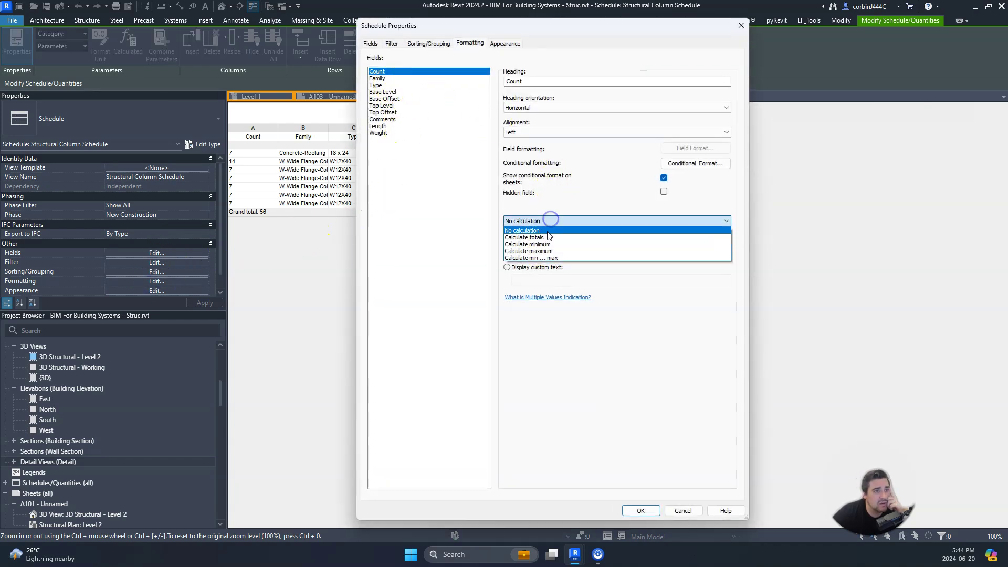
{"action": "left_click", "coordinate": [546, 234]}
{"action": "left_click", "coordinate": [641, 510]}
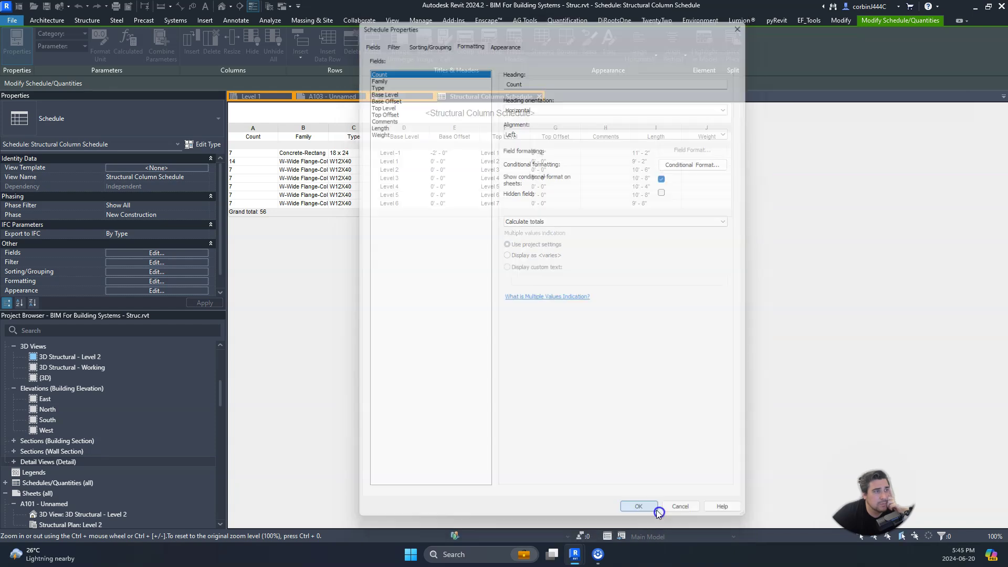
Move Count down to third place, after Family and Type
{"action": "left_click", "coordinate": [253, 128]}
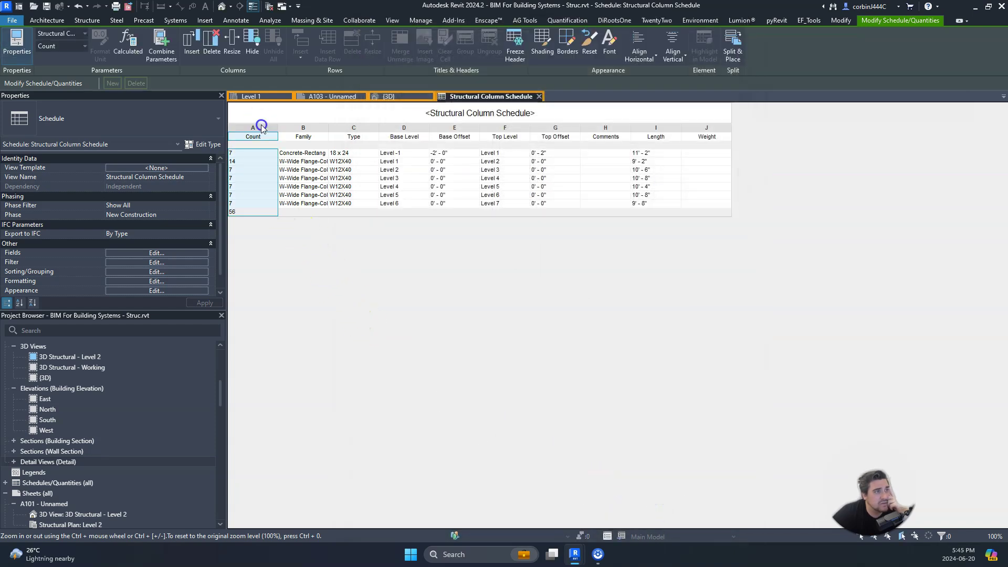
{"action": "left_click", "coordinate": [179, 254]}
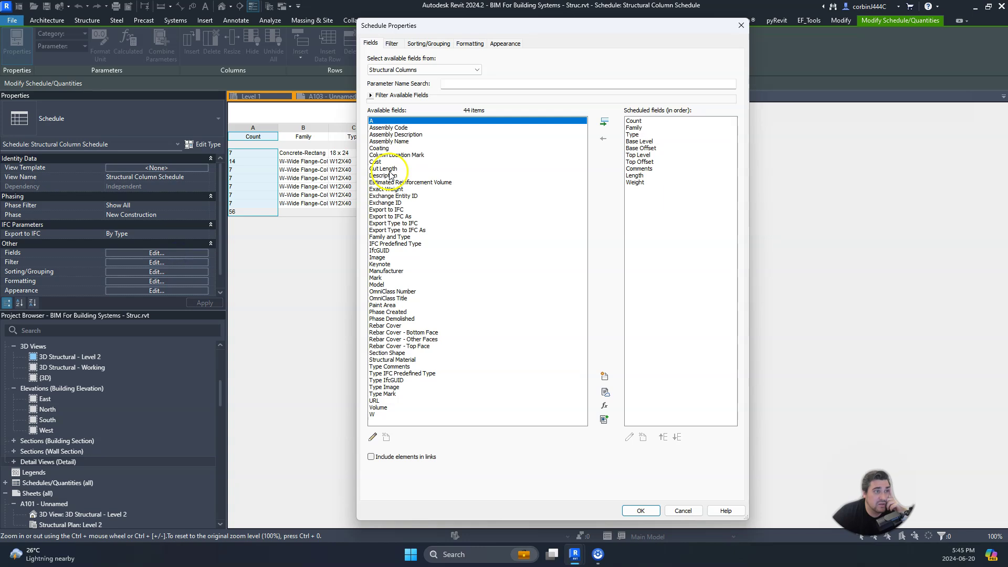
{"action": "left_click", "coordinate": [641, 121]}
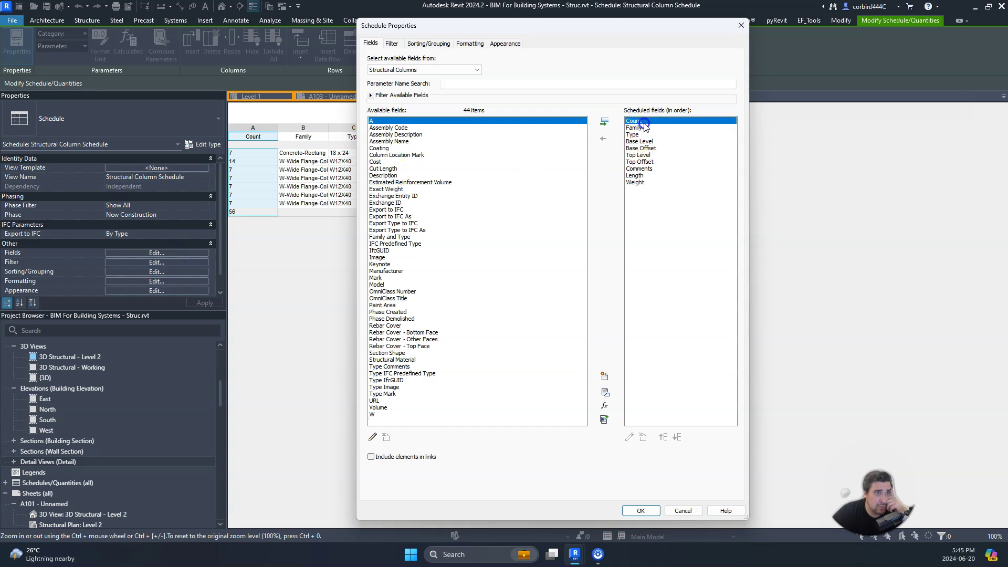
{"action": "left_click", "coordinate": [677, 437]}
{"action": "left_click", "coordinate": [678, 437]}
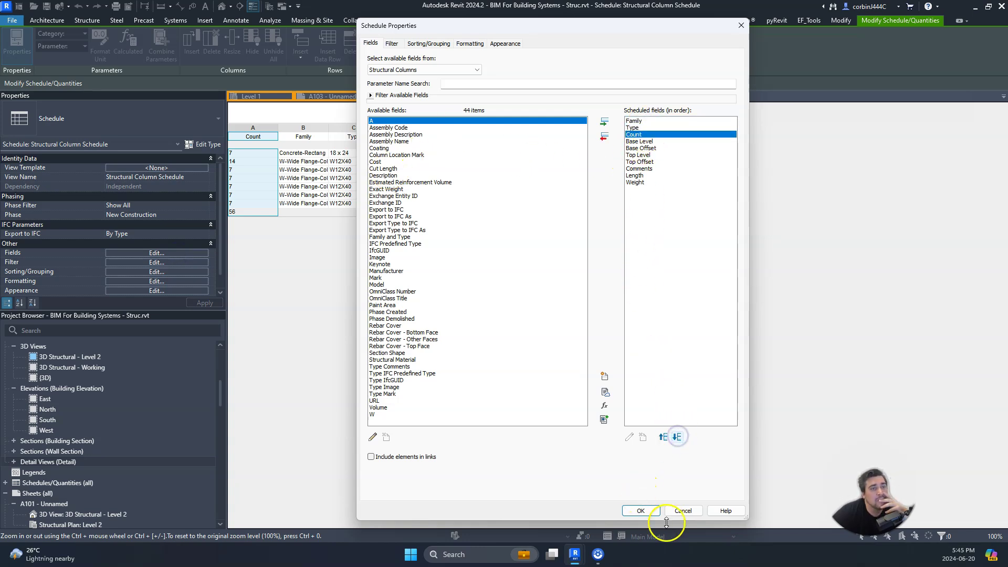
{"action": "left_click", "coordinate": [641, 511]}
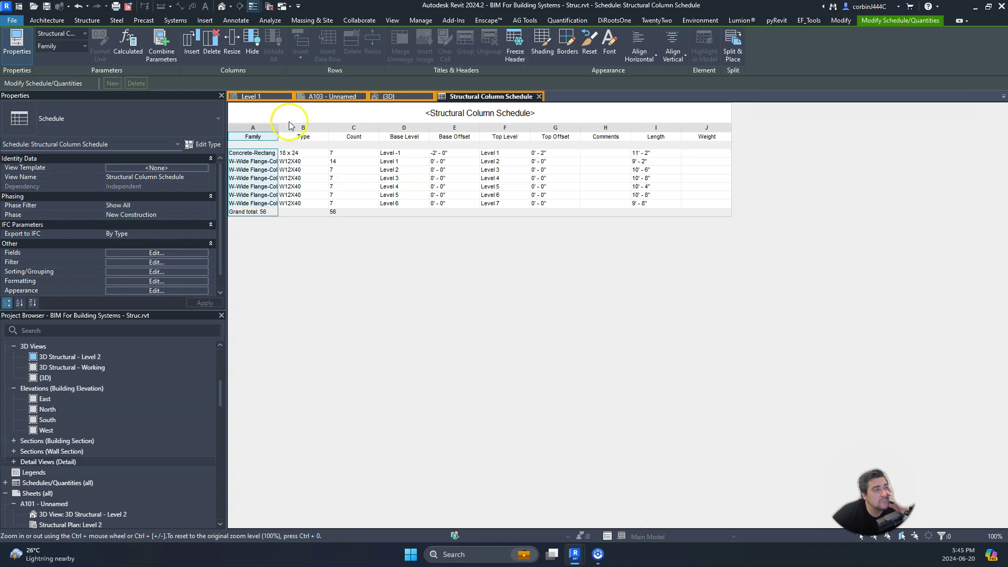
Widen the Family column, then narrow it to fit the longest family name
{"action": "left_click_drag", "start_coordinate": [279, 132], "coordinate": [340, 135]}
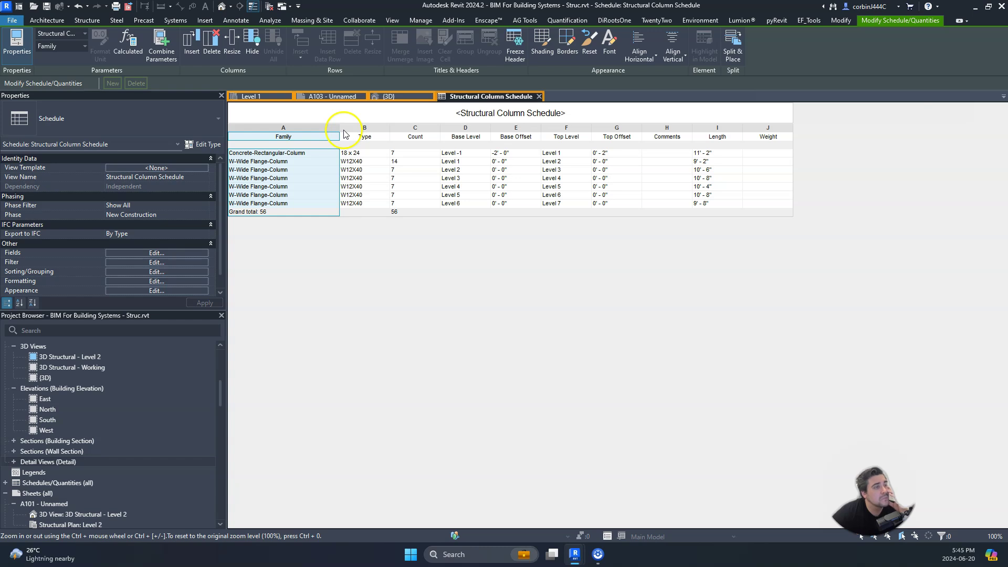
{"action": "left_click", "coordinate": [344, 133]}
{"action": "left_click_drag", "start_coordinate": [338, 129], "coordinate": [311, 132]}
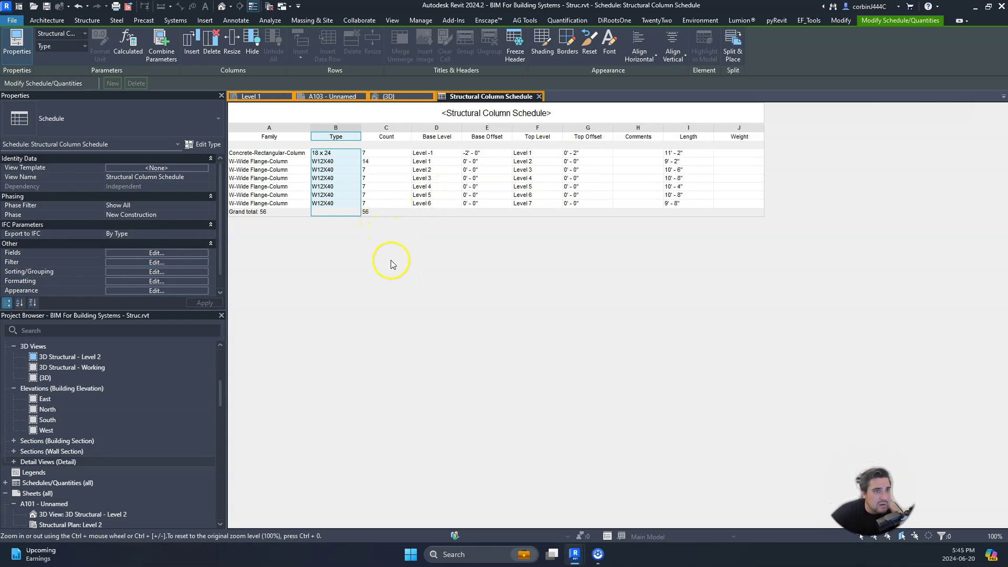
Add a totals footer to each Family group and make Weight calculate totals
{"action": "left_click", "coordinate": [156, 272]}
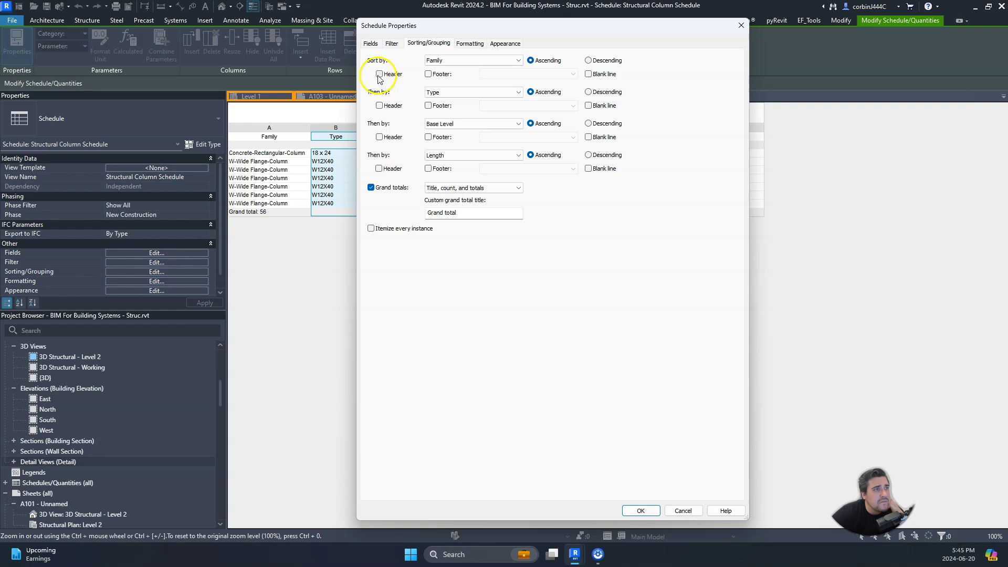
{"action": "left_click", "coordinate": [443, 74]}
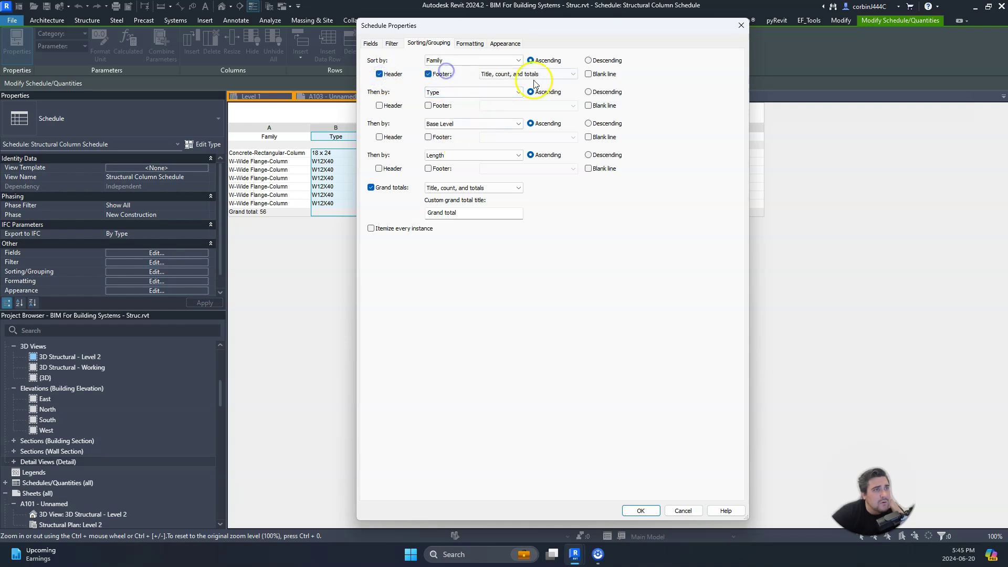
{"action": "left_click", "coordinate": [470, 43]}
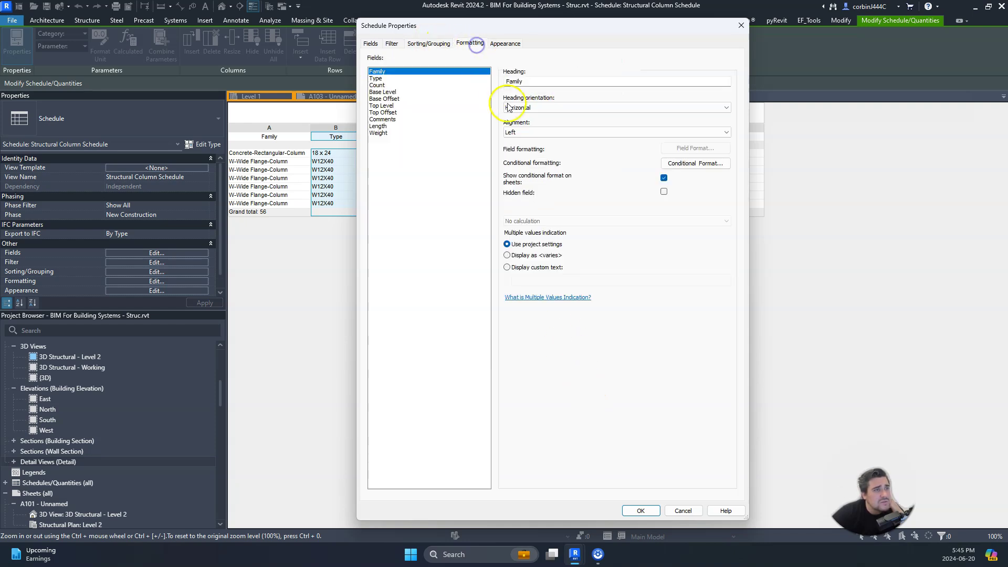
{"action": "left_click", "coordinate": [384, 134]}
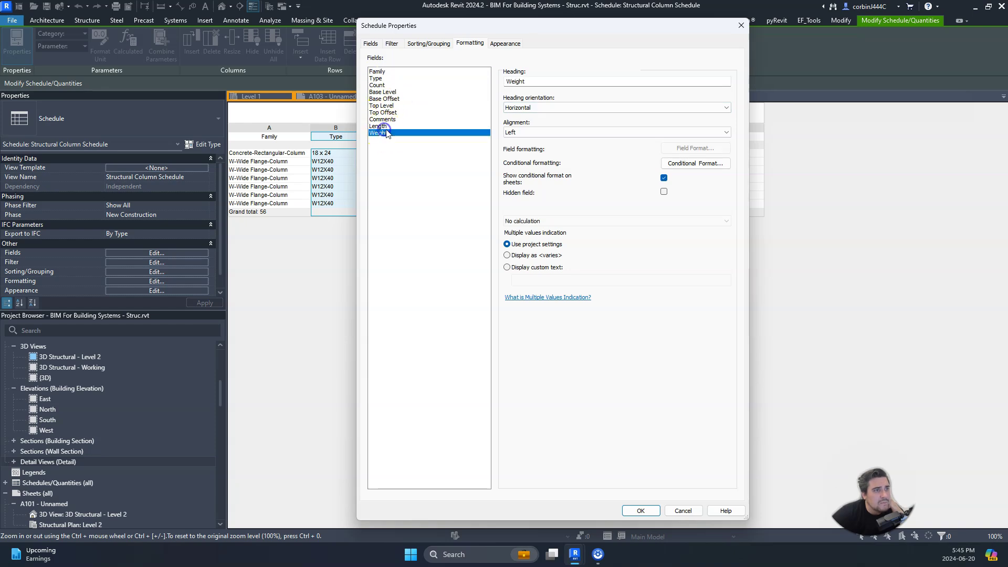
{"action": "left_click", "coordinate": [565, 222]}
{"action": "left_click", "coordinate": [556, 237]}
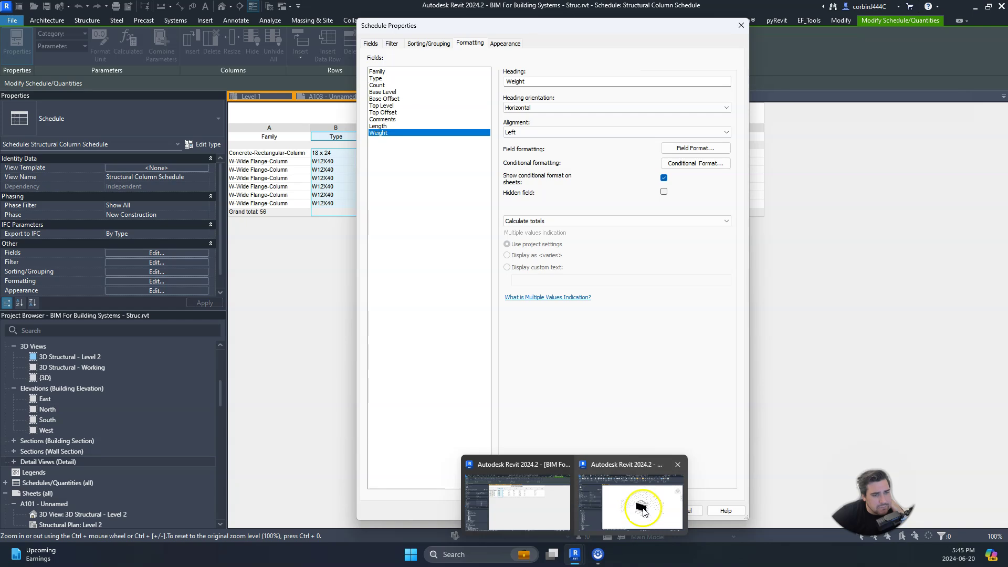
{"action": "left_click", "coordinate": [638, 510]}
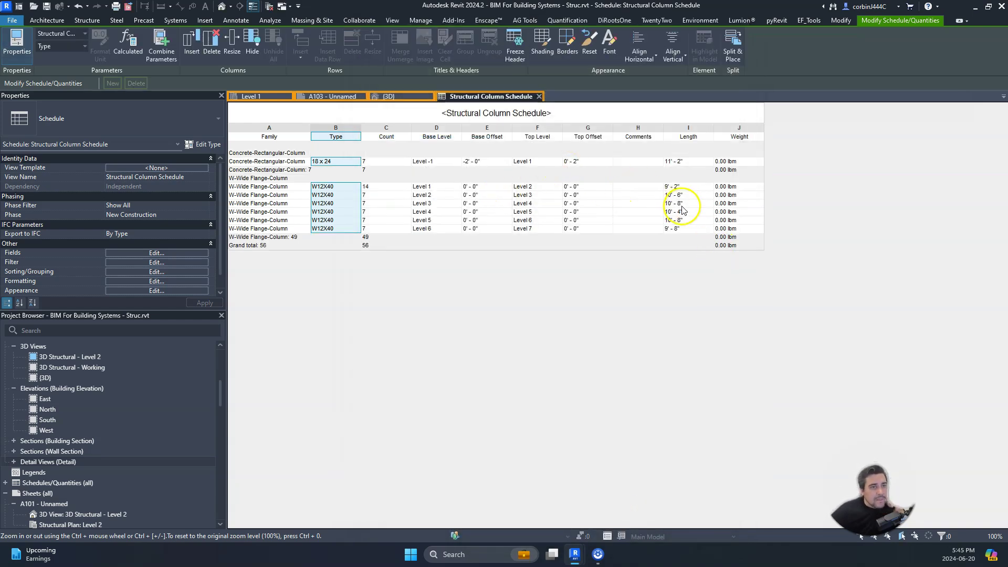
Set the Length field to calculate totals as well
{"action": "left_click", "coordinate": [151, 254]}
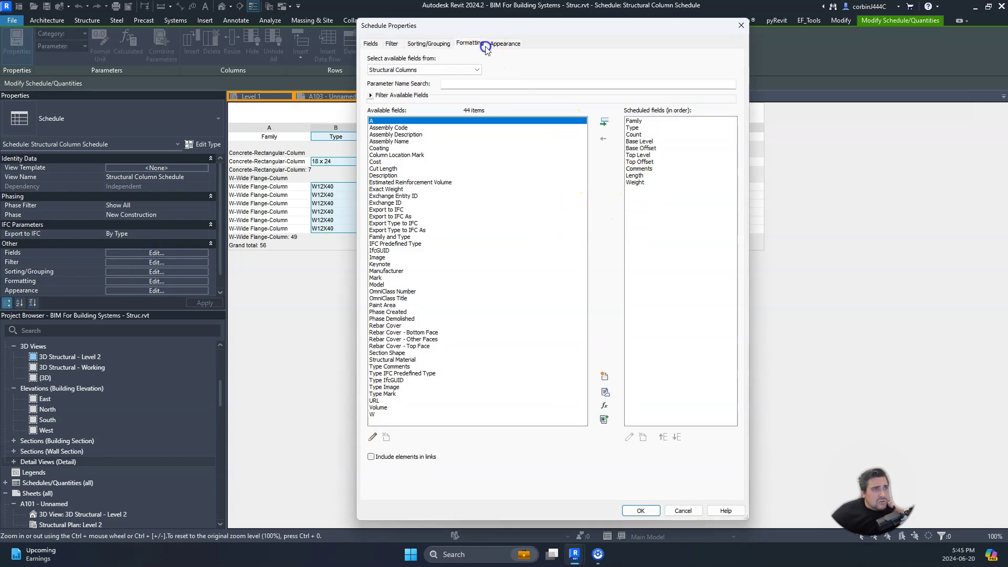
{"action": "left_click", "coordinate": [470, 43]}
{"action": "left_click", "coordinate": [378, 126]}
{"action": "left_click", "coordinate": [518, 220]}
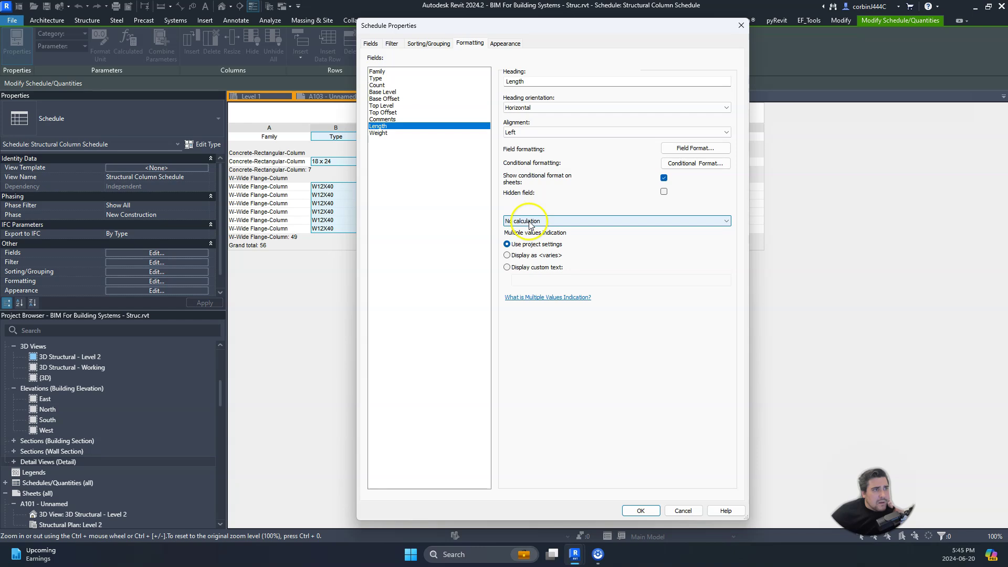
{"action": "left_click", "coordinate": [532, 238]}
{"action": "left_click", "coordinate": [651, 511]}
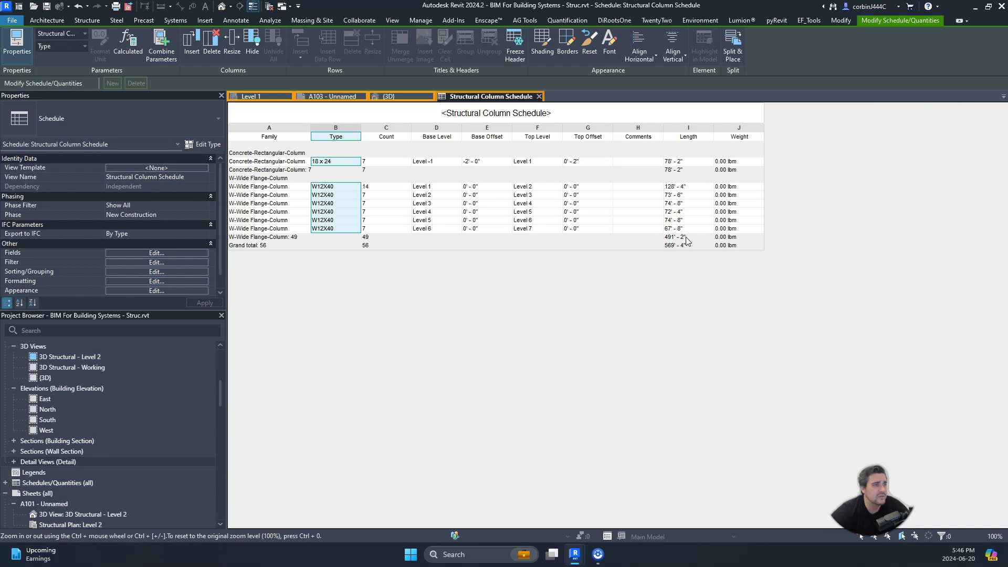
Add a header row for each Type group and blank lines between groups
{"action": "left_click", "coordinate": [180, 263]}
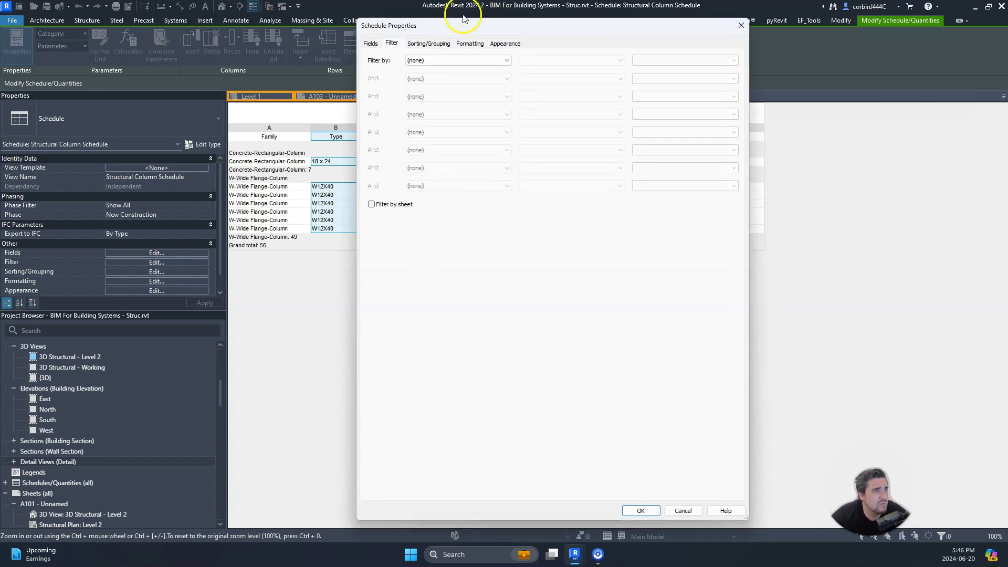
{"action": "left_click", "coordinate": [431, 43]}
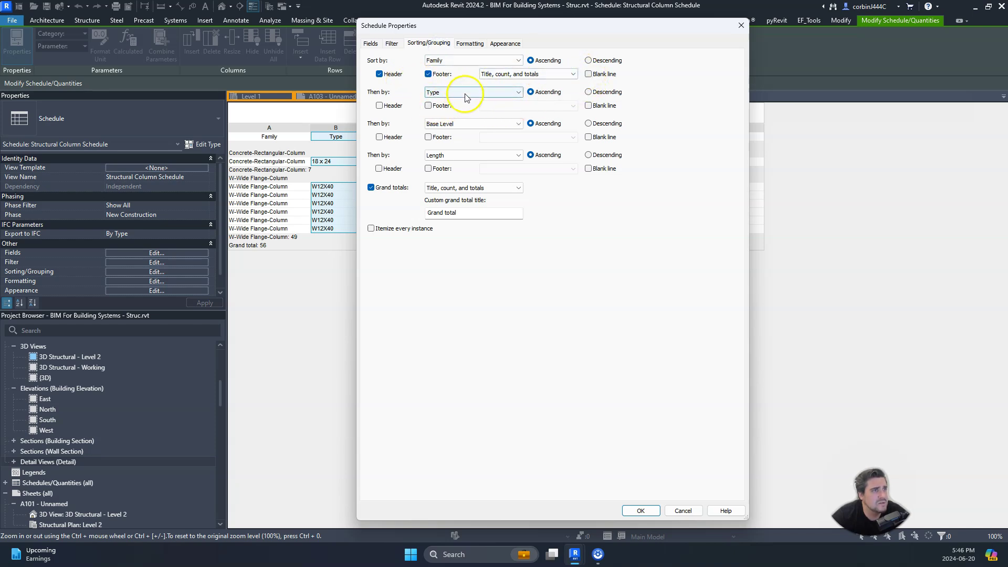
{"action": "left_click", "coordinate": [401, 110]}
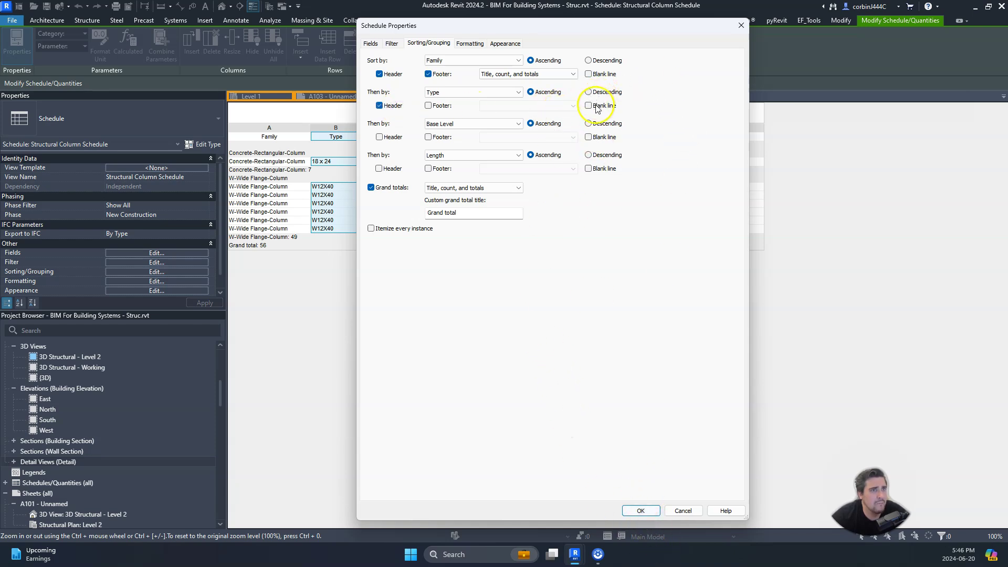
{"action": "left_click", "coordinate": [646, 511]}
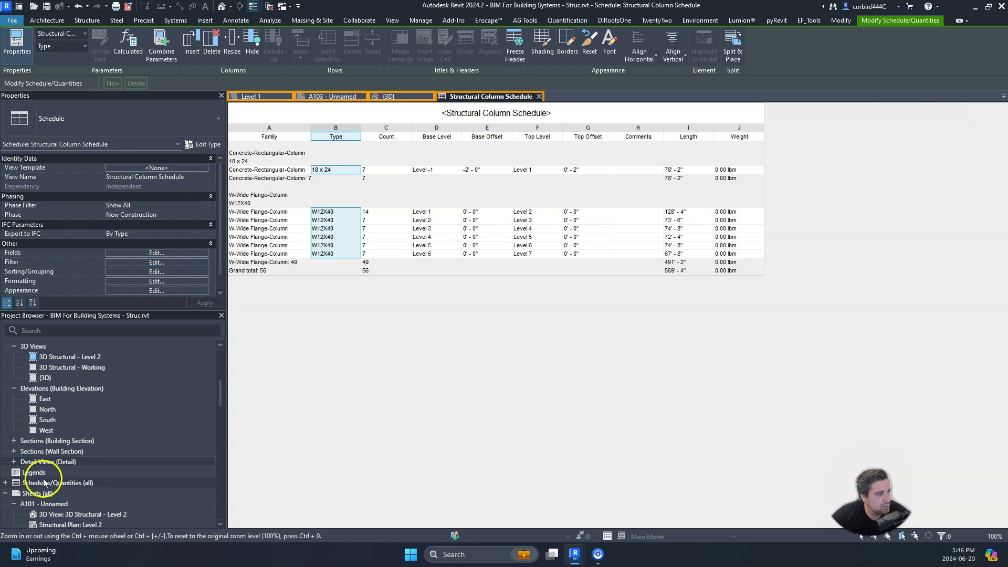
Drag Structural Column Schedule from Schedules/Quantities onto sheet A102 and place it
{"action": "scroll", "coordinate": [45, 482], "scroll_direction": "down", "scroll_amount": 5}
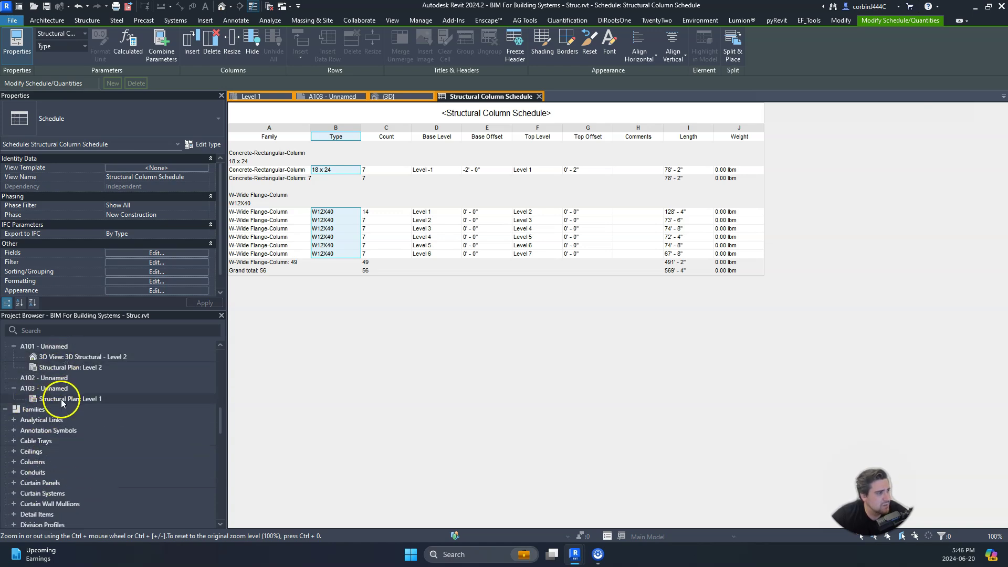
{"action": "scroll", "coordinate": [61, 403], "scroll_direction": "up", "scroll_amount": 2}
{"action": "left_click", "coordinate": [62, 378]}
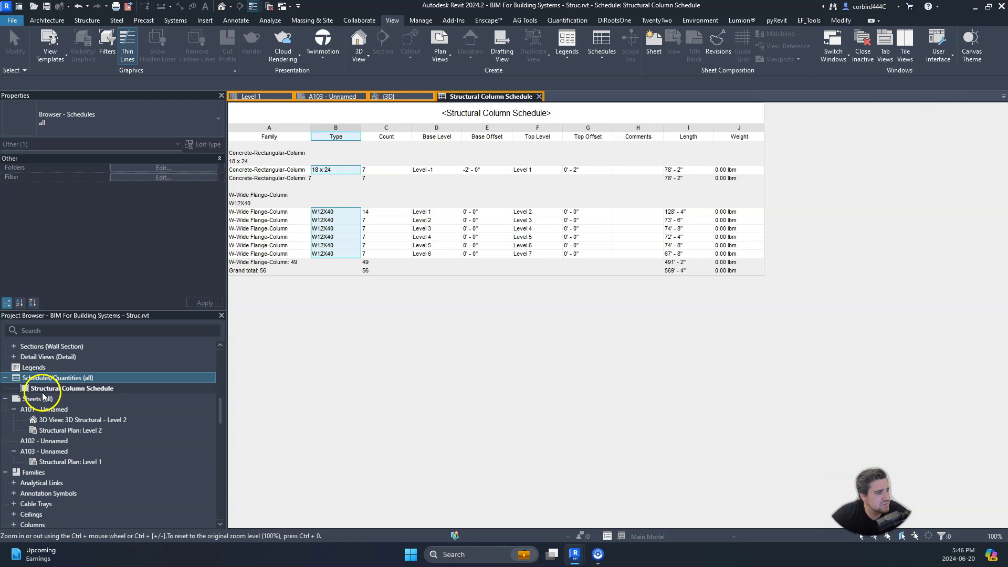
{"action": "left_click_drag", "start_coordinate": [59, 394], "coordinate": [48, 443]}
{"action": "left_click", "coordinate": [557, 254]}
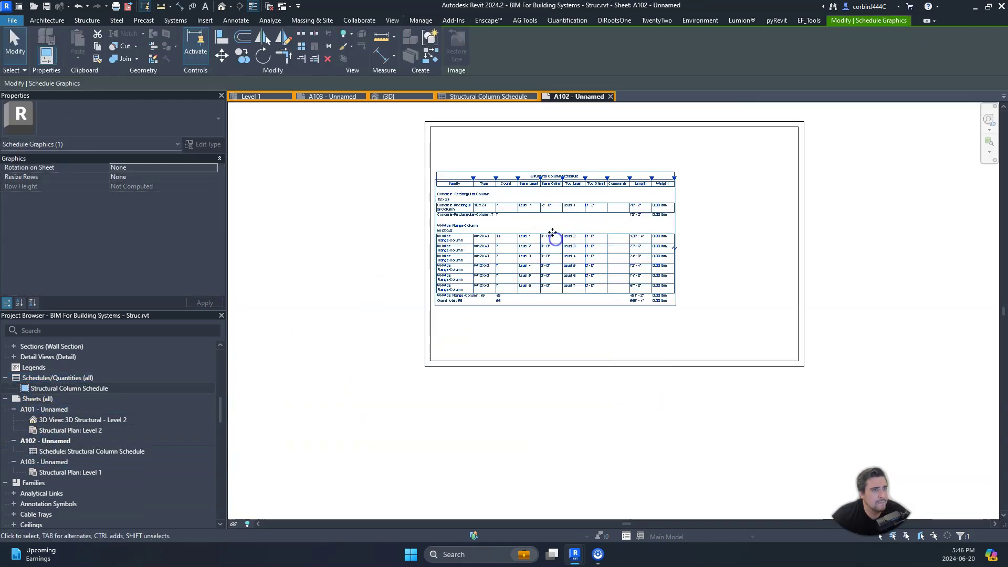
{"action": "scroll", "coordinate": [522, 135], "scroll_direction": "up", "scroll_amount": 4}
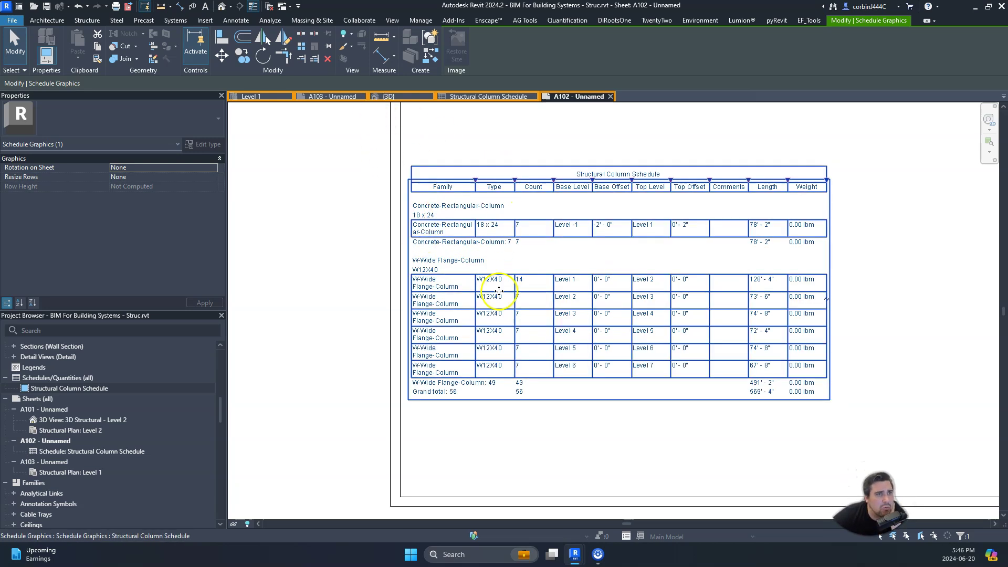
{"action": "scroll", "coordinate": [499, 322], "scroll_direction": "down", "scroll_amount": 1}
{"action": "left_click", "coordinate": [889, 250]}
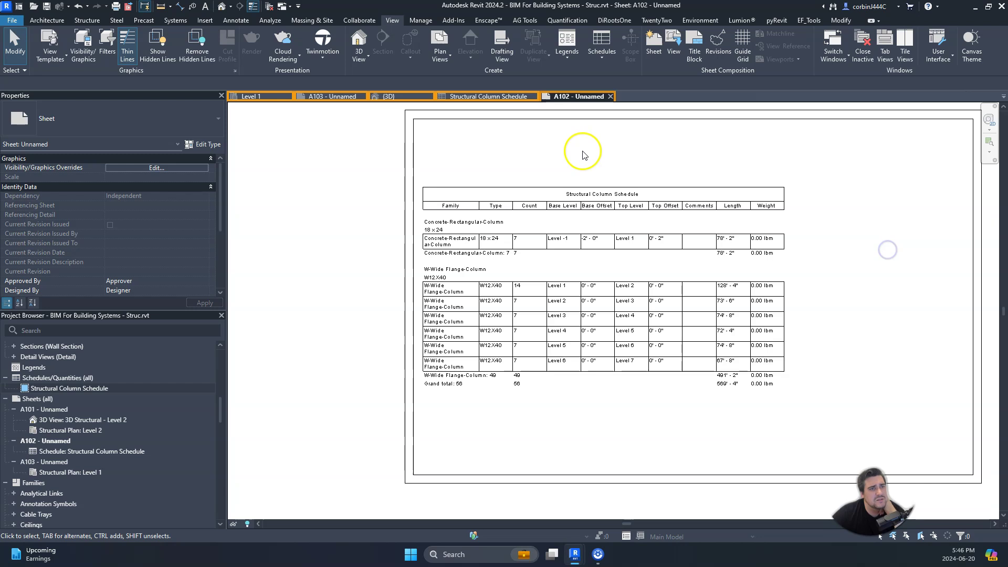
{"action": "left_click", "coordinate": [561, 208]}
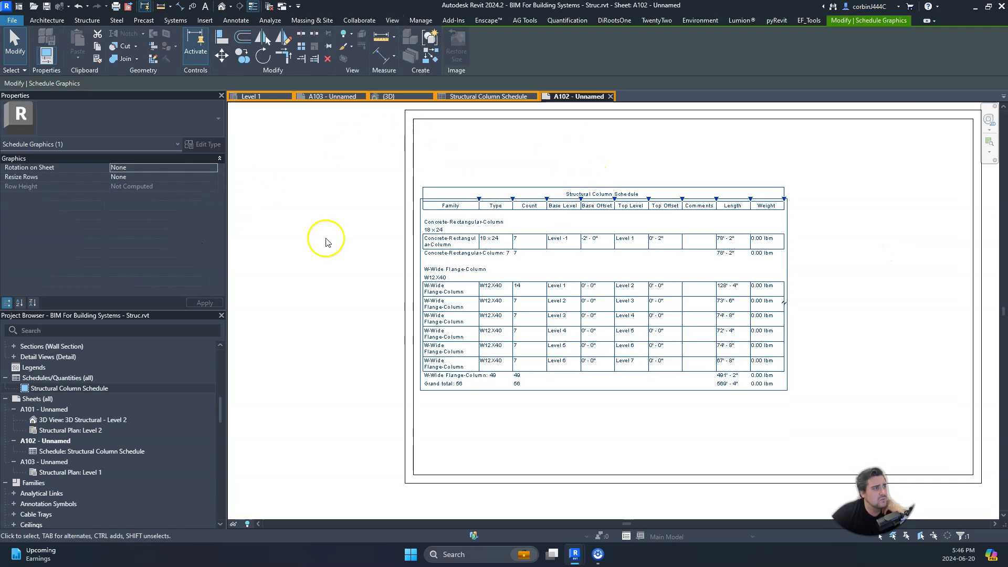
{"action": "key", "text": "Escape"}
Open the schedule and give its title cell a single Wide Lines border along the bottom only
{"action": "double_click", "coordinate": [506, 213]}
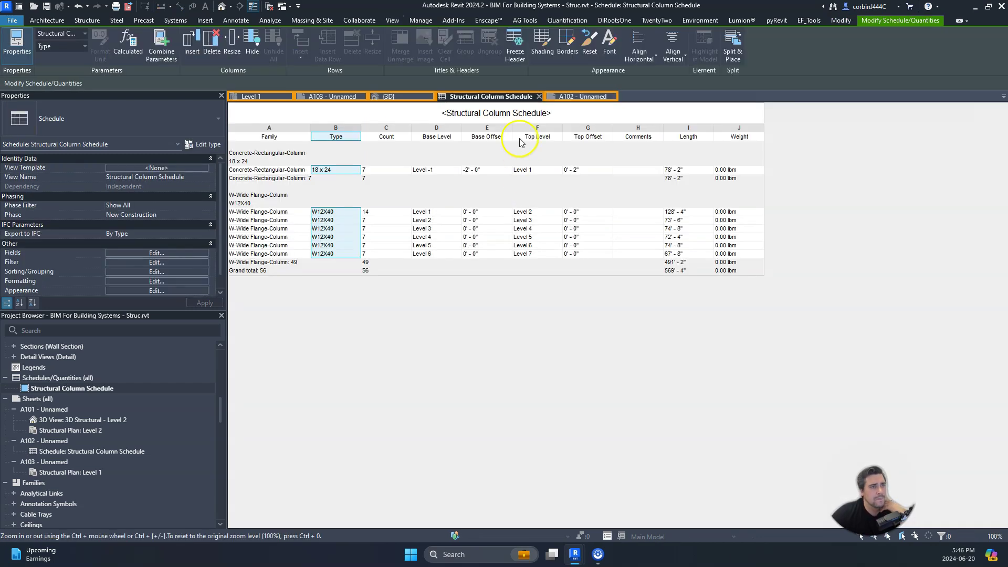
{"action": "left_click", "coordinate": [588, 127]}
{"action": "left_click", "coordinate": [592, 114]}
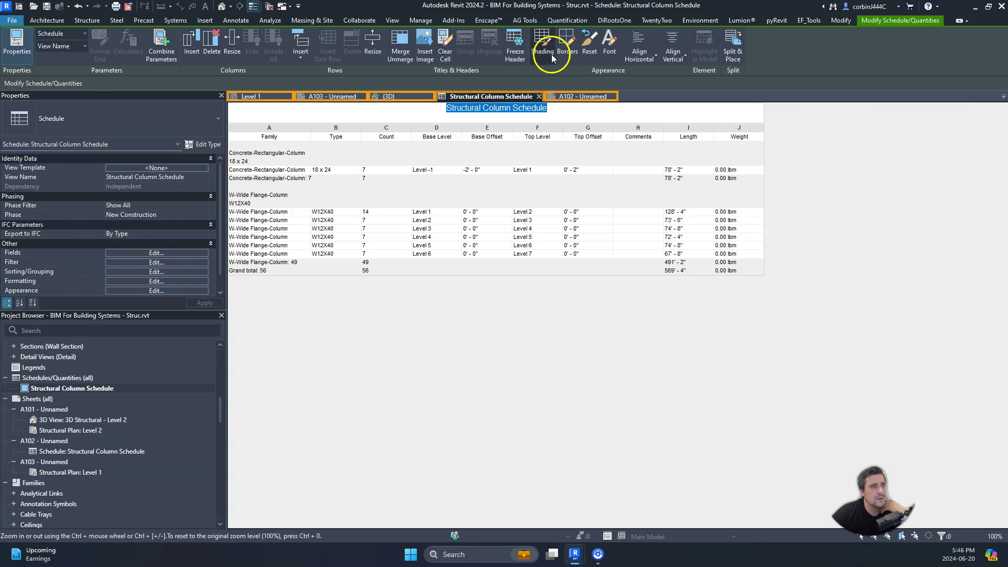
{"action": "left_click", "coordinate": [571, 50]}
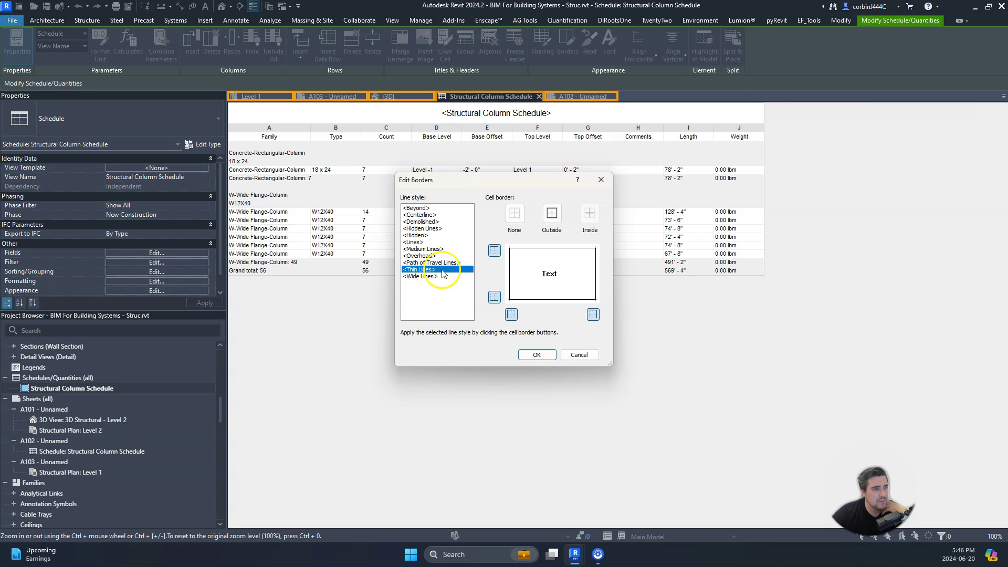
{"action": "left_click", "coordinate": [513, 216]}
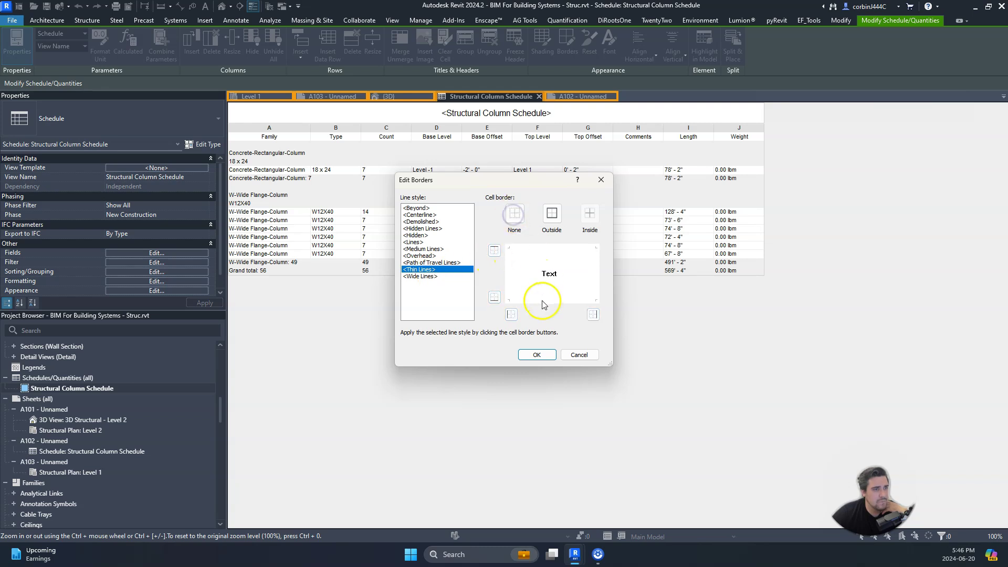
{"action": "left_click", "coordinate": [424, 278]}
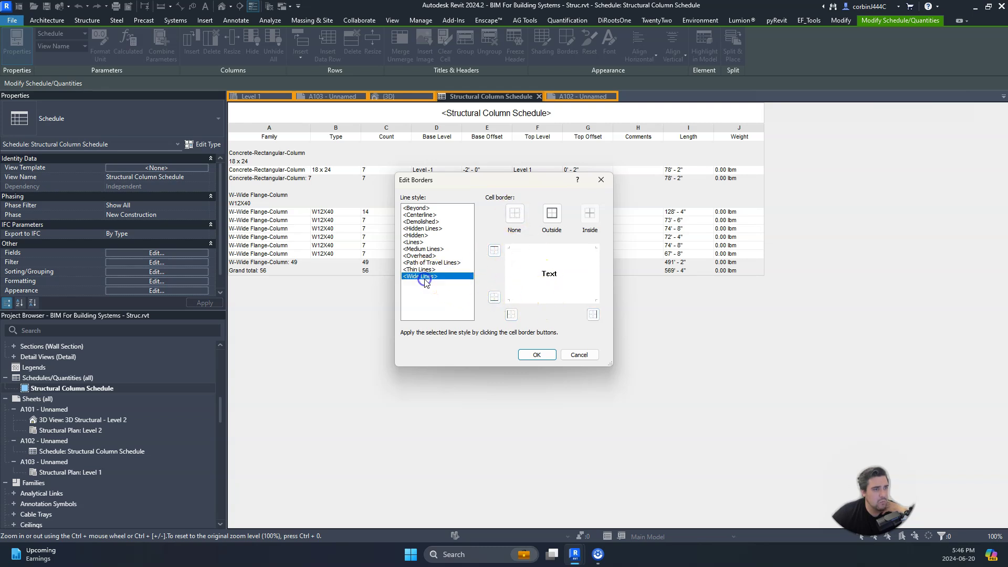
{"action": "left_click", "coordinate": [495, 298]}
{"action": "left_click", "coordinate": [543, 357]}
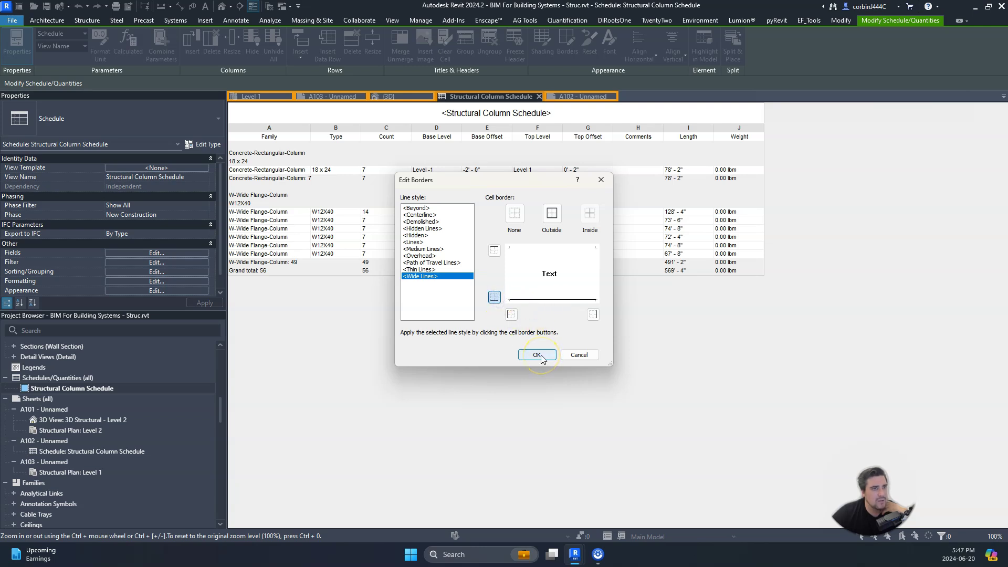
Confirm the title border, then make the schedule title text bold, keeping Arial
{"action": "left_click", "coordinate": [541, 356]}
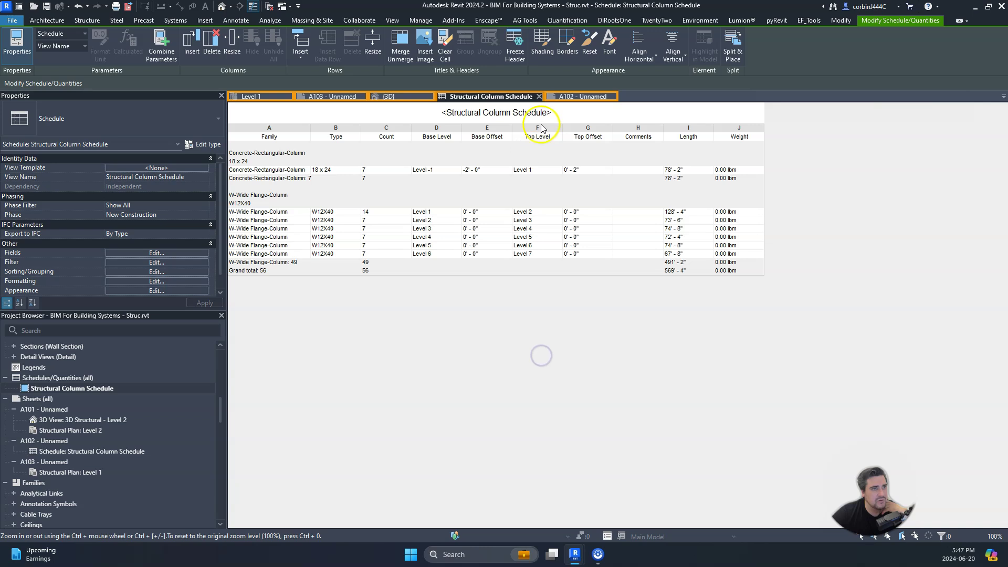
{"action": "left_click", "coordinate": [574, 112]}
{"action": "left_click", "coordinate": [607, 41]}
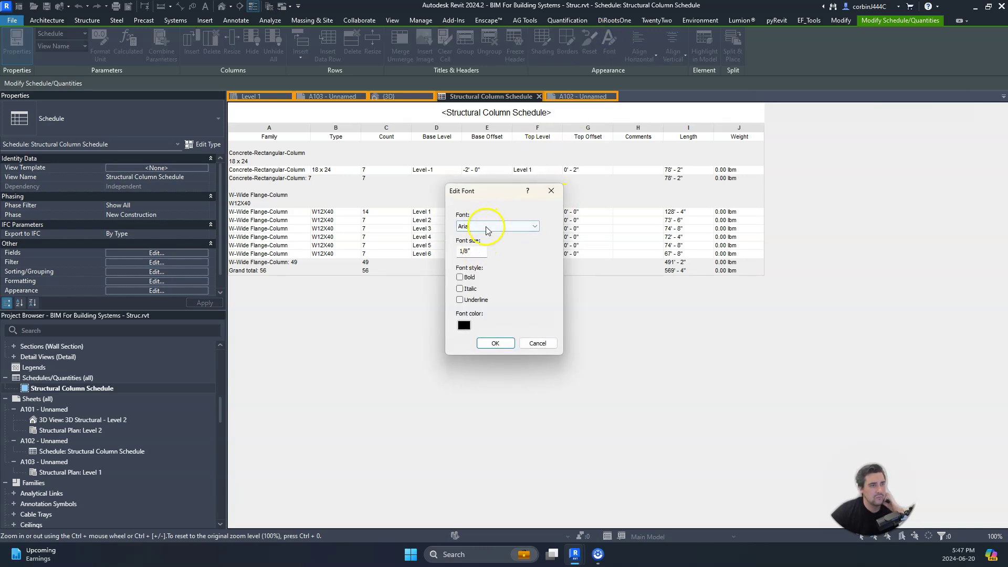
{"action": "left_click", "coordinate": [488, 228]}
{"action": "left_click", "coordinate": [489, 229]}
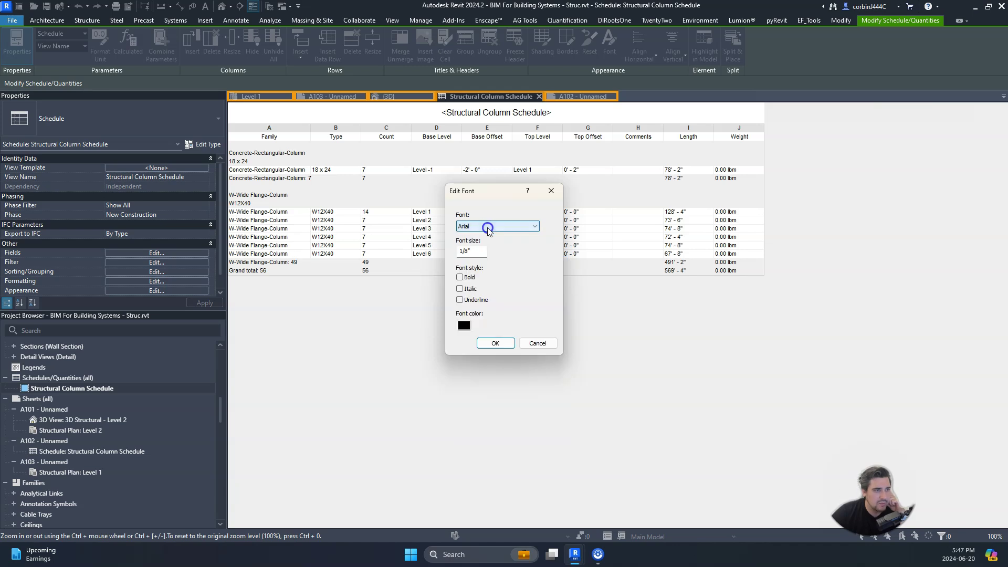
{"action": "left_click", "coordinate": [460, 277]}
{"action": "left_click", "coordinate": [490, 345]}
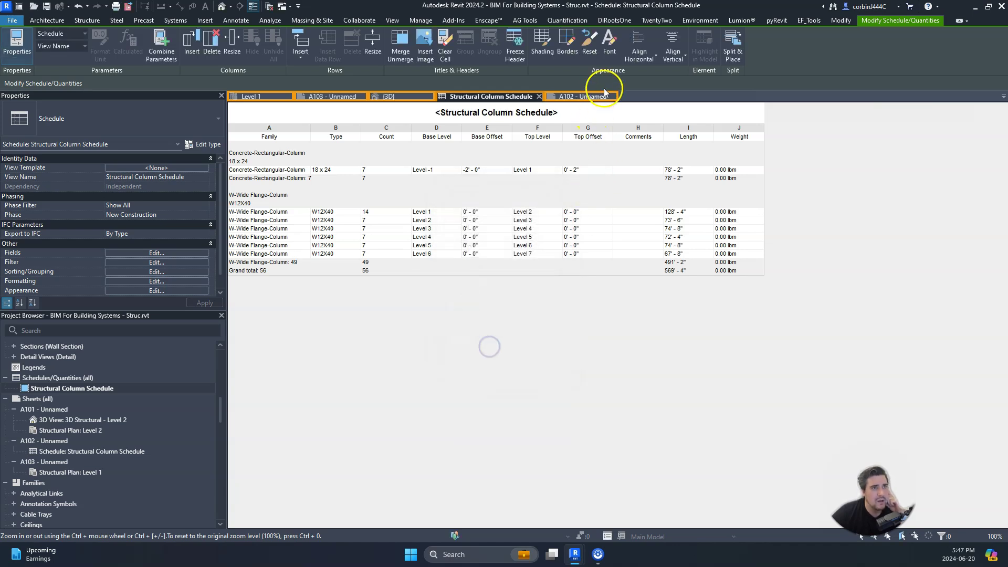
Left-align the schedule title and reduce the title row height
{"action": "left_click", "coordinate": [632, 59]}
{"action": "left_click", "coordinate": [643, 78]}
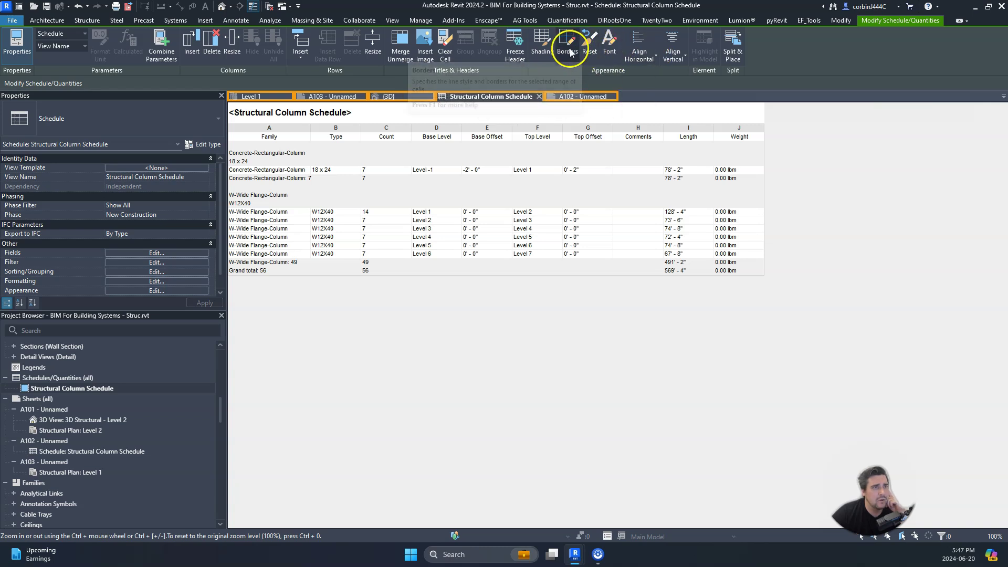
{"action": "left_click", "coordinate": [372, 42]}
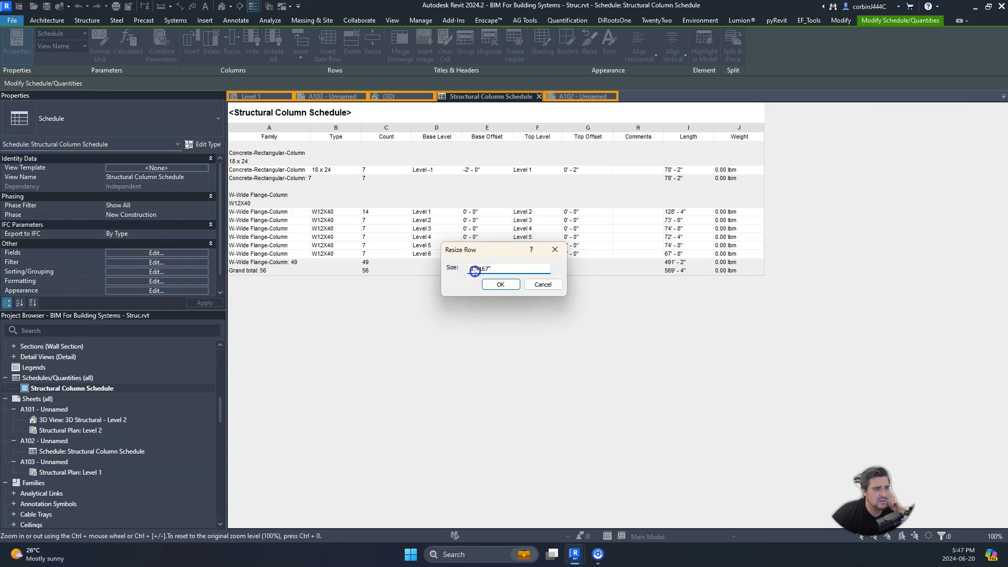
{"action": "key", "text": "Return"}
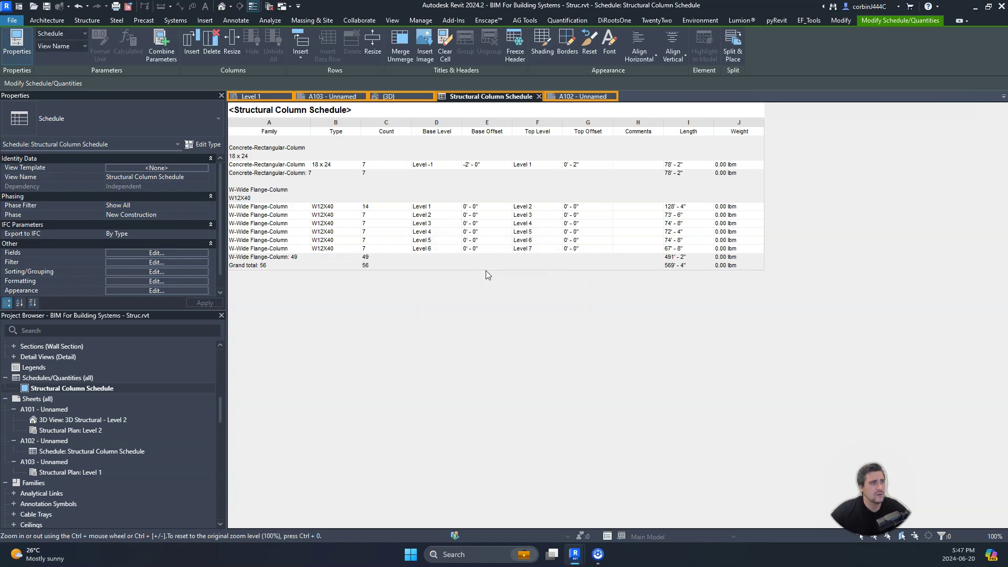
Check the schedule on sheet A102, then return to the Structural Column Schedule view
{"action": "left_click", "coordinate": [581, 97]}
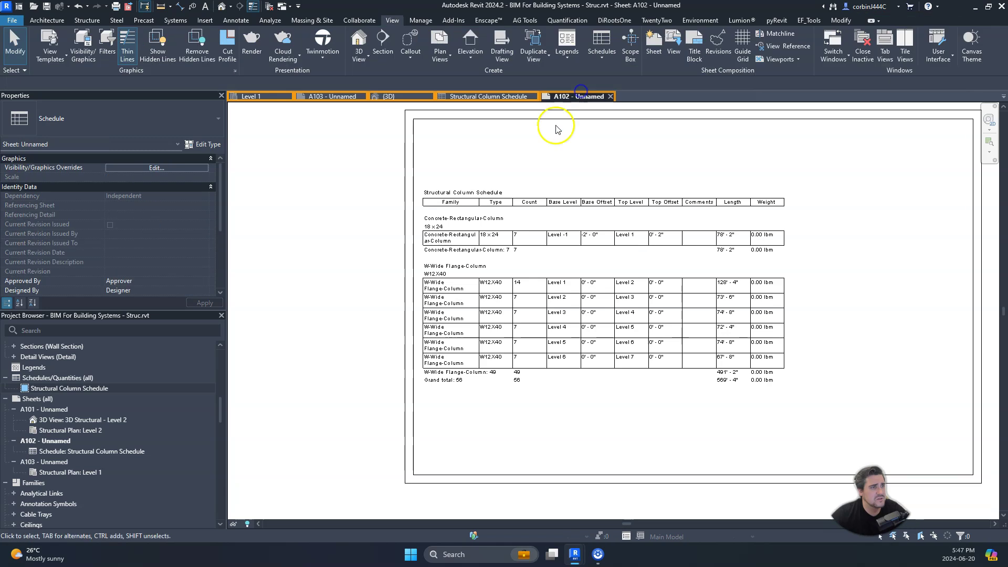
{"action": "scroll", "coordinate": [507, 190], "scroll_direction": "up", "scroll_amount": 2}
{"action": "scroll", "coordinate": [277, 270], "scroll_direction": "down", "scroll_amount": 1}
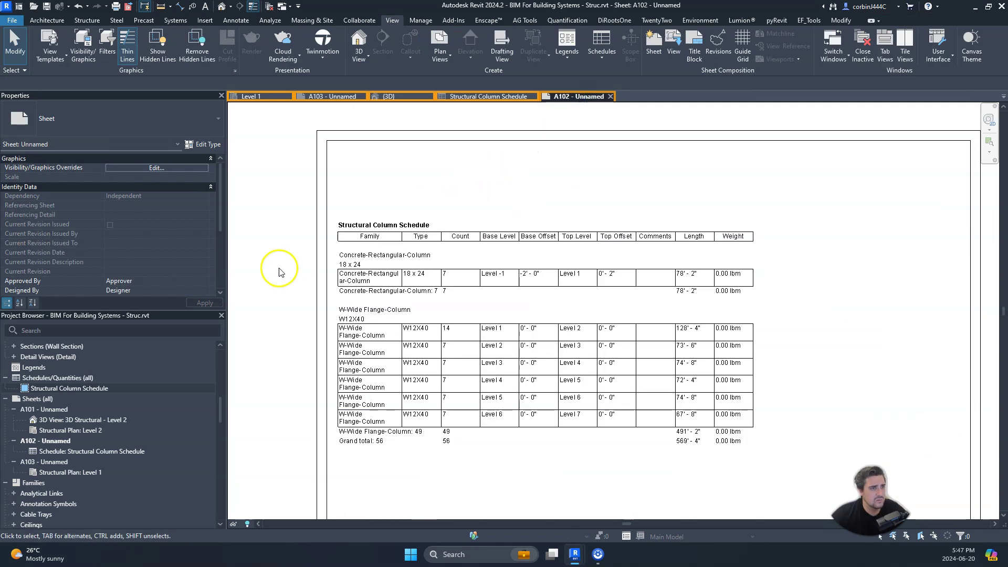
{"action": "scroll", "coordinate": [284, 276], "scroll_direction": "up", "scroll_amount": 1}
{"action": "left_click", "coordinate": [492, 98]}
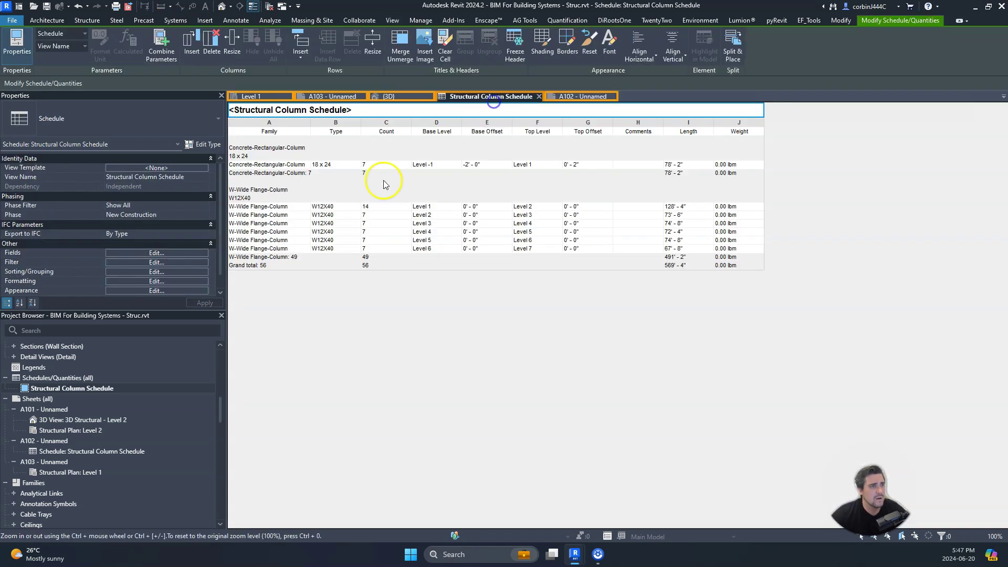
Turn off grid lines, add grey striped rows, and review the stripes on sheet A102
{"action": "left_click", "coordinate": [249, 132]}
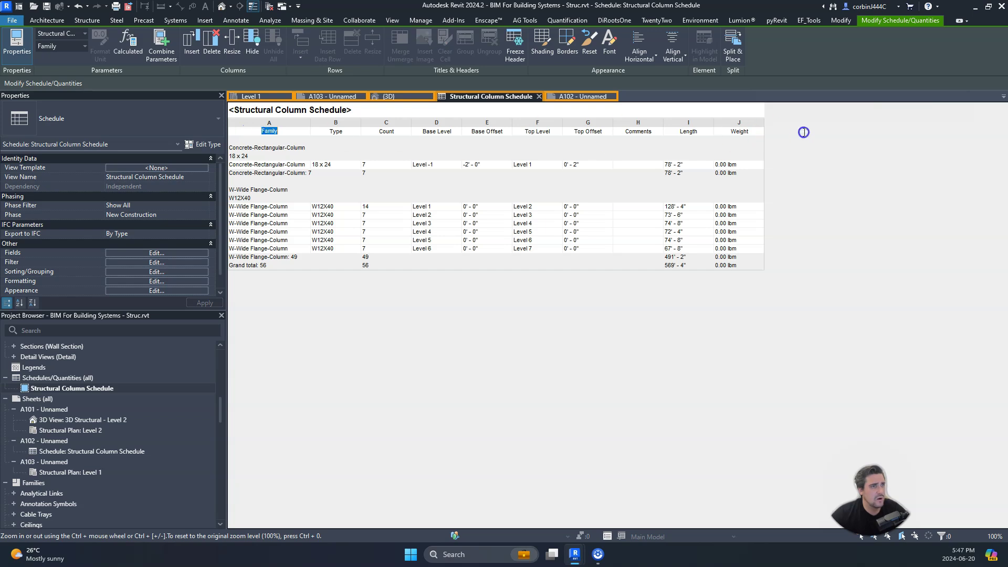
{"action": "left_click", "coordinate": [742, 131]}
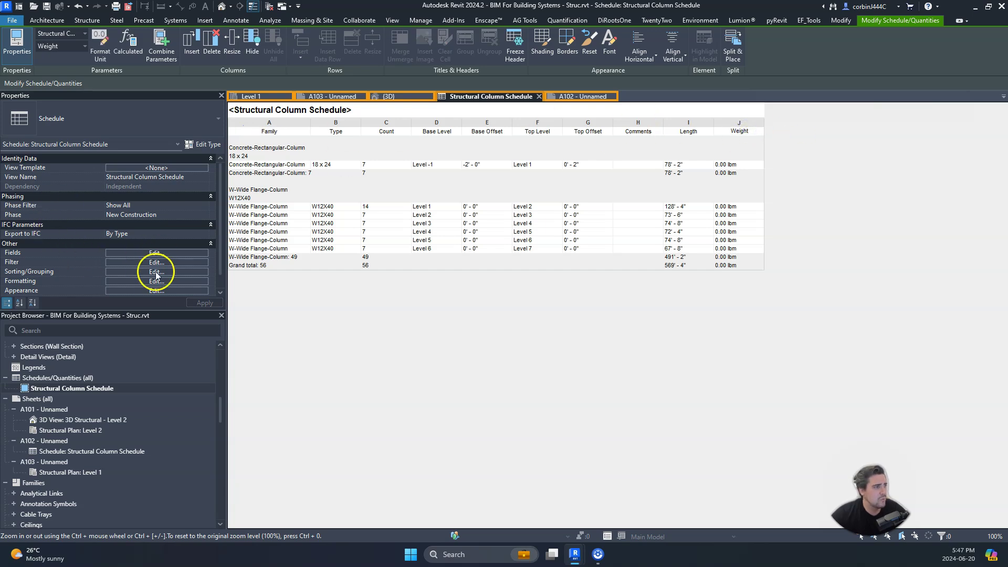
{"action": "left_click", "coordinate": [156, 291]}
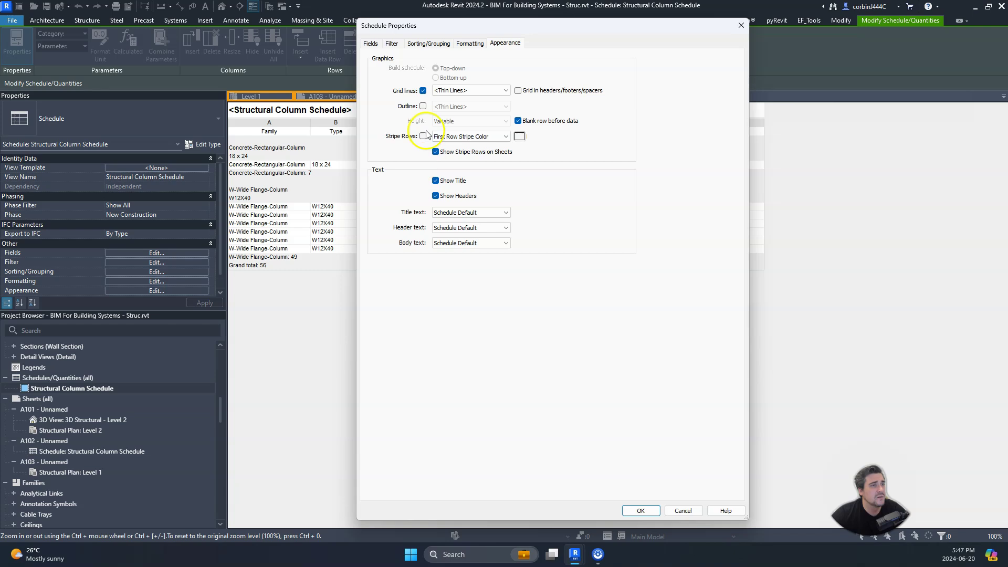
{"action": "left_click", "coordinate": [424, 92]}
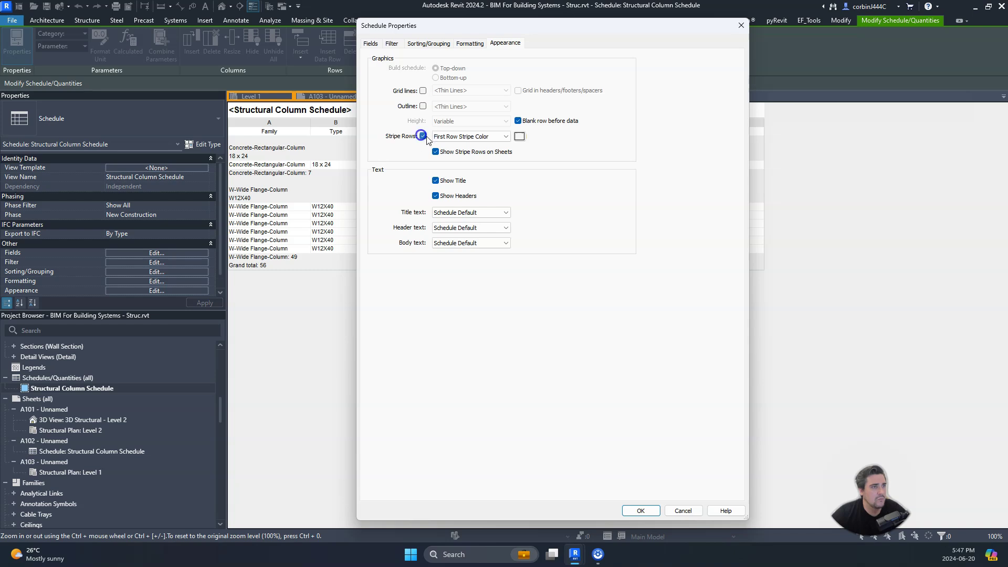
{"action": "left_click", "coordinate": [456, 137]}
{"action": "left_click", "coordinate": [460, 154]}
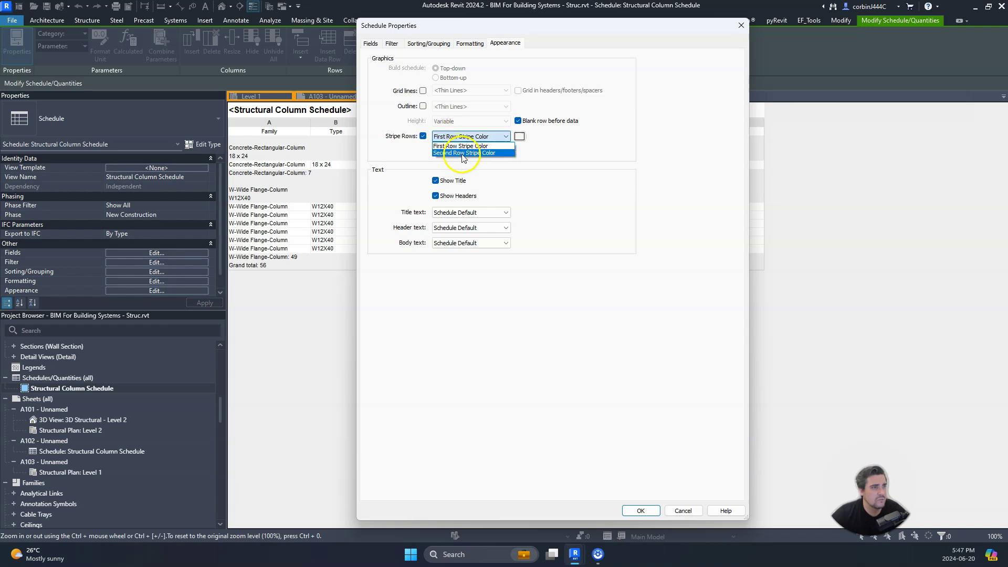
{"action": "left_click", "coordinate": [519, 136]}
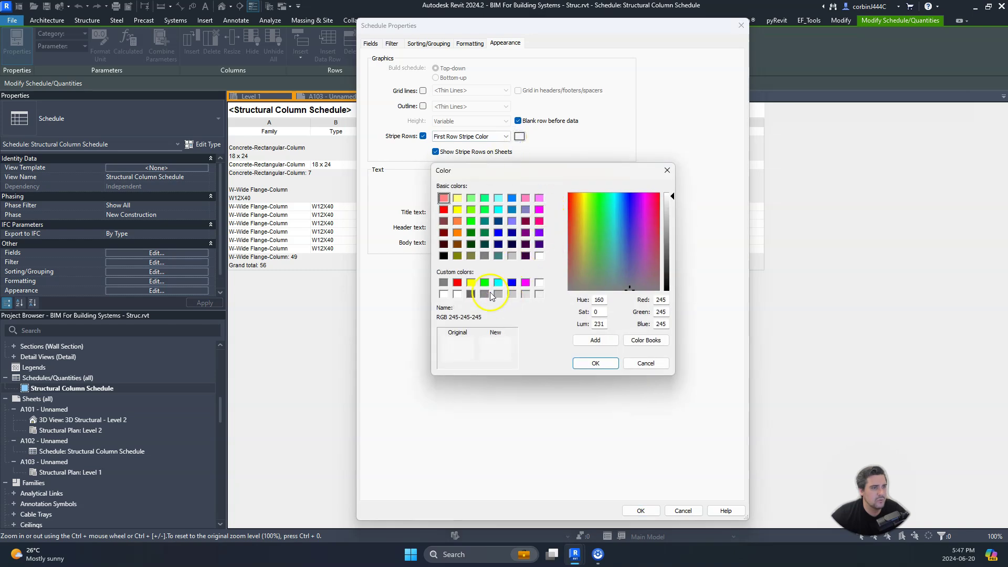
{"action": "left_click", "coordinate": [499, 294]}
{"action": "left_click", "coordinate": [596, 364]}
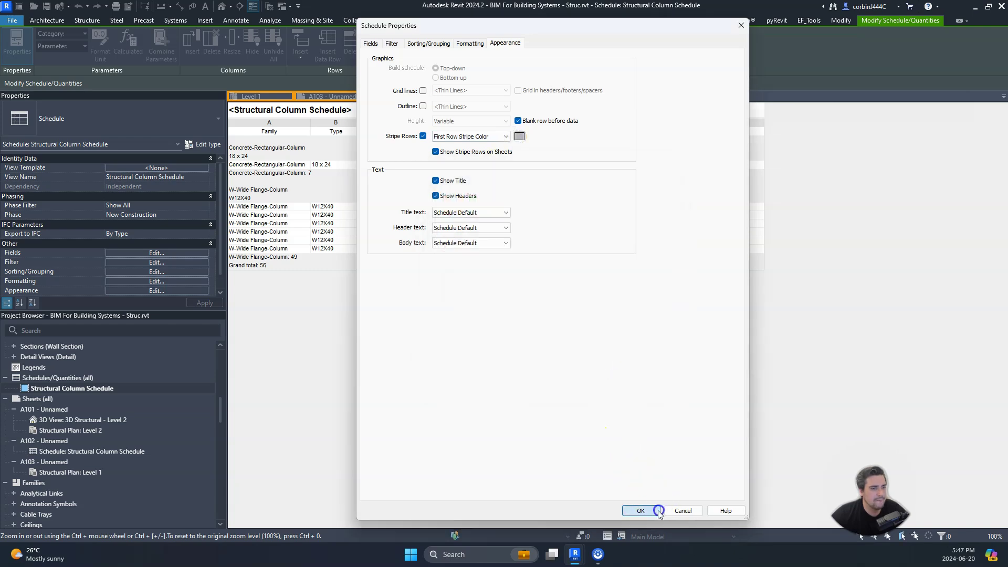
{"action": "left_click", "coordinate": [658, 511]}
{"action": "left_click", "coordinate": [576, 97]}
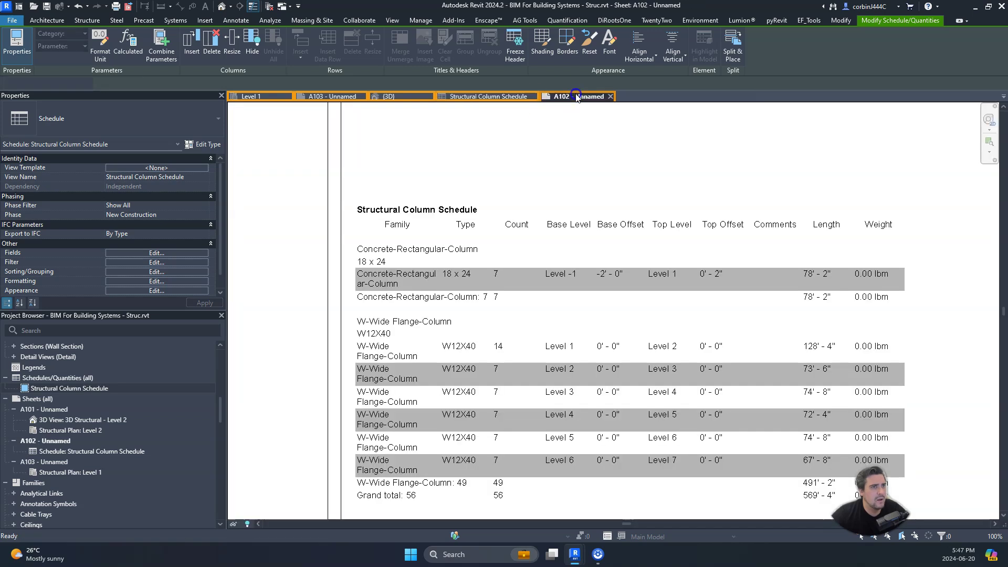
Back in the schedule view, left-align the Family header
{"action": "scroll", "coordinate": [495, 270], "scroll_direction": "up", "scroll_amount": 3}
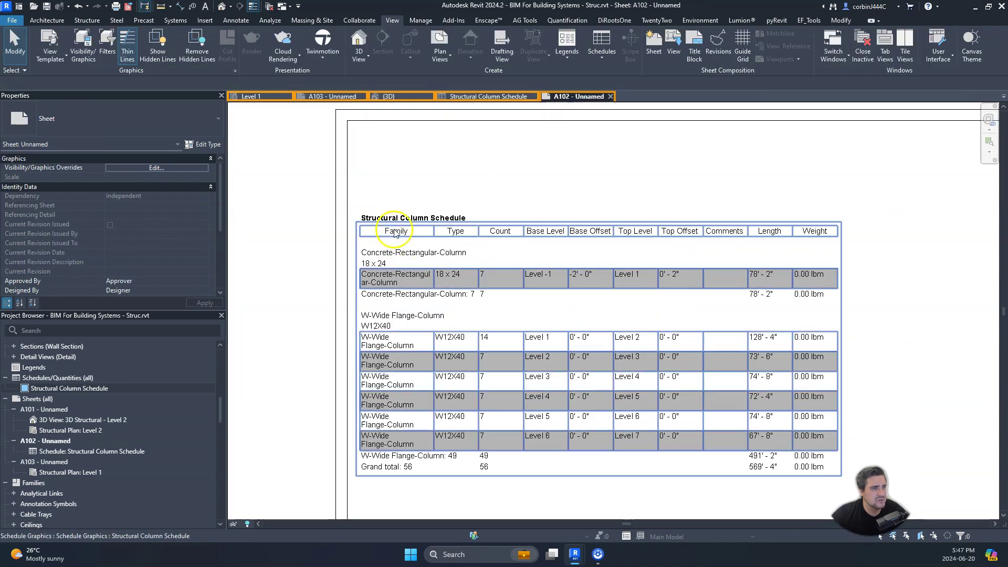
{"action": "left_click", "coordinate": [491, 97]}
{"action": "left_click", "coordinate": [249, 133]}
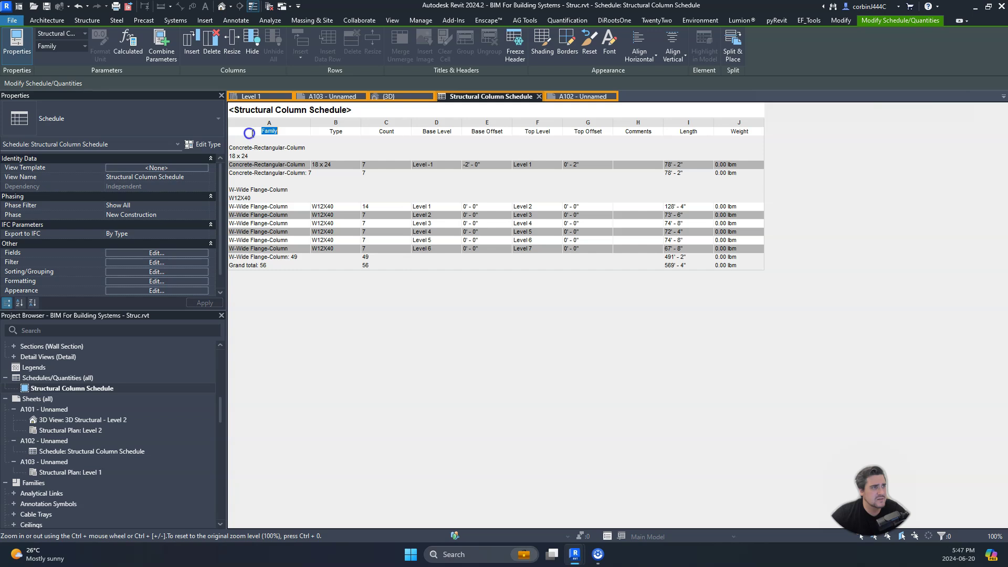
{"action": "left_click", "coordinate": [639, 50]}
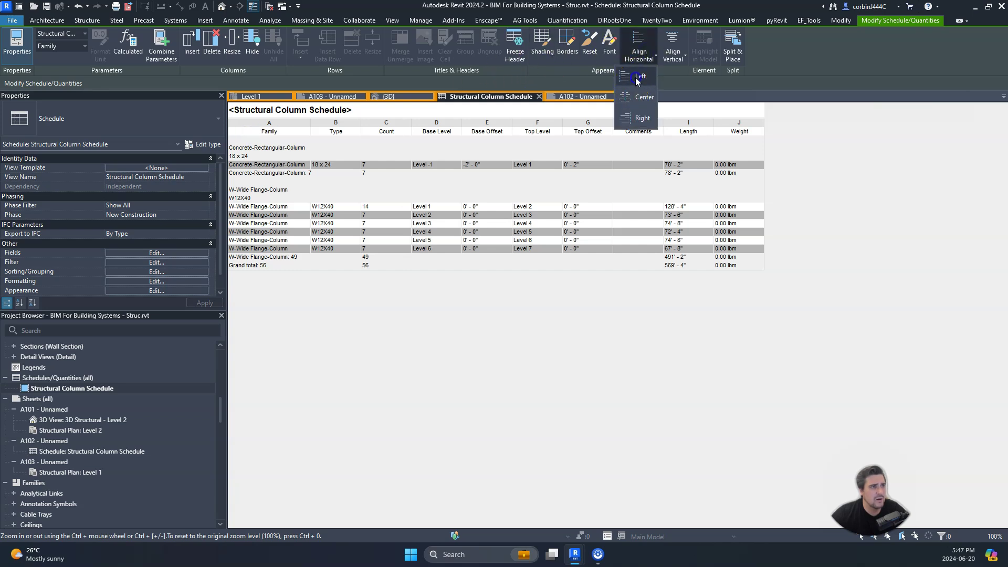
{"action": "left_click", "coordinate": [636, 77]}
Left-align the Count through Weight headers and check them on sheet A102
{"action": "left_click_drag", "start_coordinate": [379, 131], "coordinate": [739, 131]}
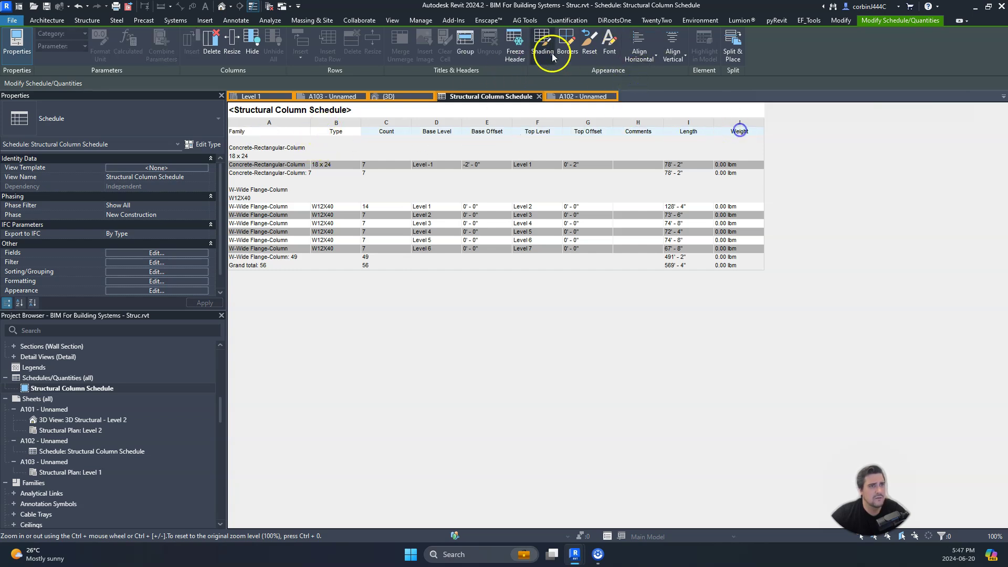
{"action": "left_click", "coordinate": [642, 61]}
{"action": "left_click", "coordinate": [636, 75]}
{"action": "left_click", "coordinate": [581, 97]}
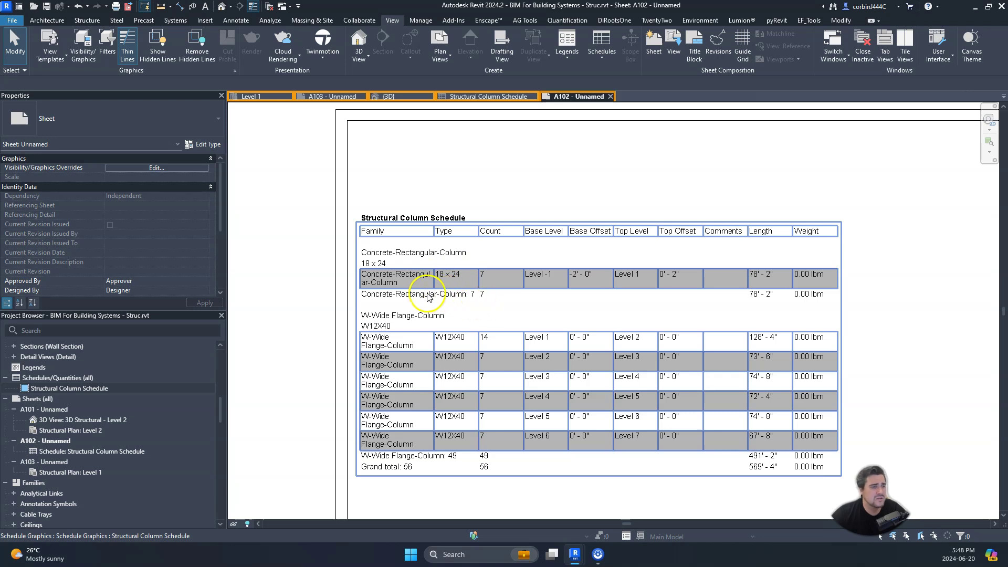
{"action": "left_click", "coordinate": [509, 96]}
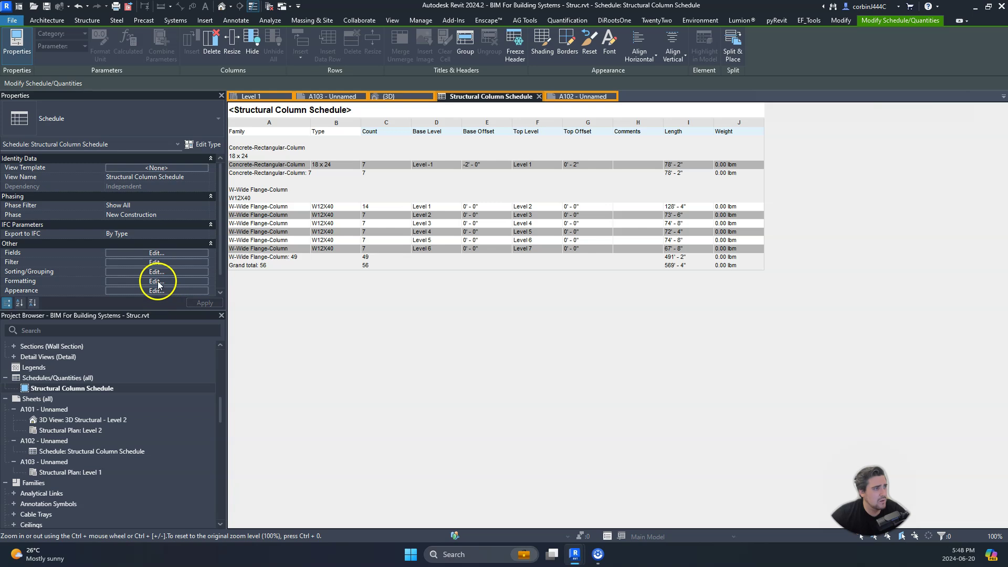
Add a Thin Lines outline and a blank row before the data in the schedule appearance
{"action": "left_click", "coordinate": [157, 281]}
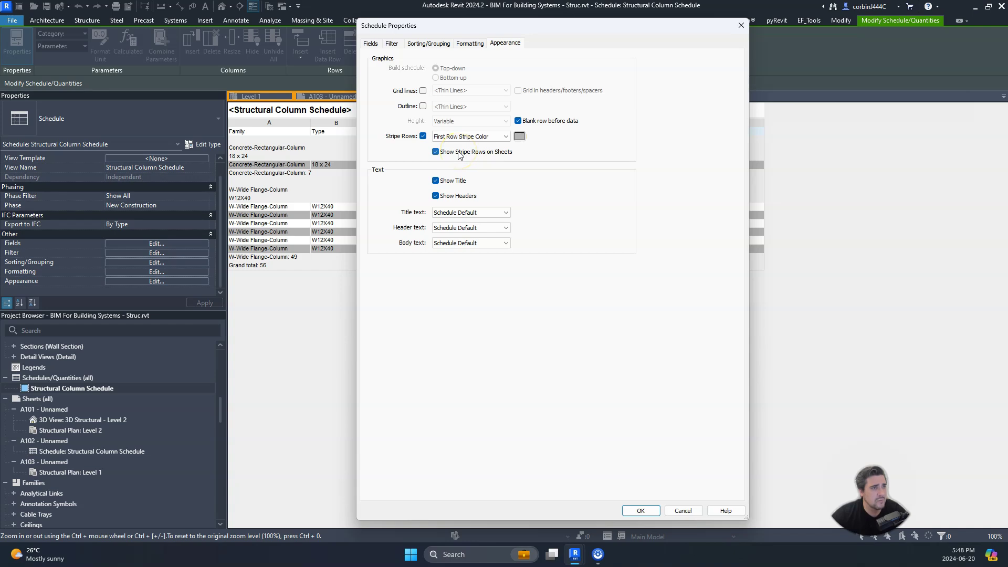
{"action": "left_click", "coordinate": [422, 137]}
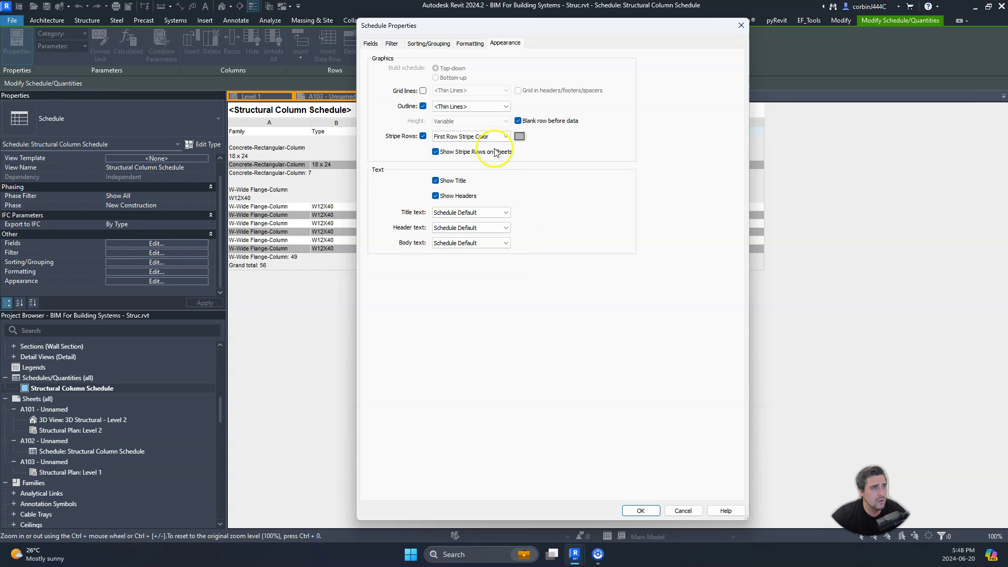
{"action": "left_click", "coordinate": [473, 106]}
{"action": "left_click", "coordinate": [475, 106]}
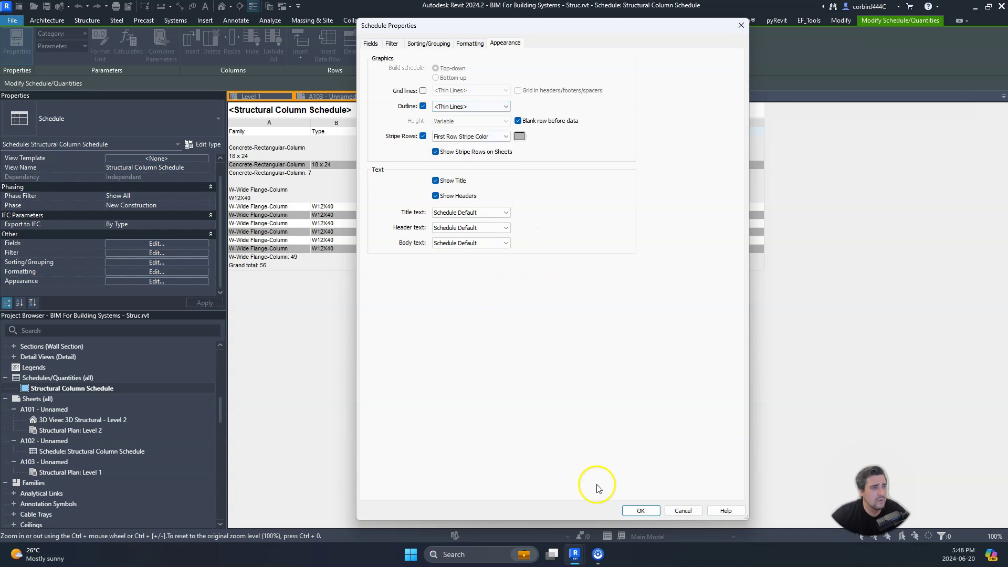
{"action": "left_click", "coordinate": [455, 212]}
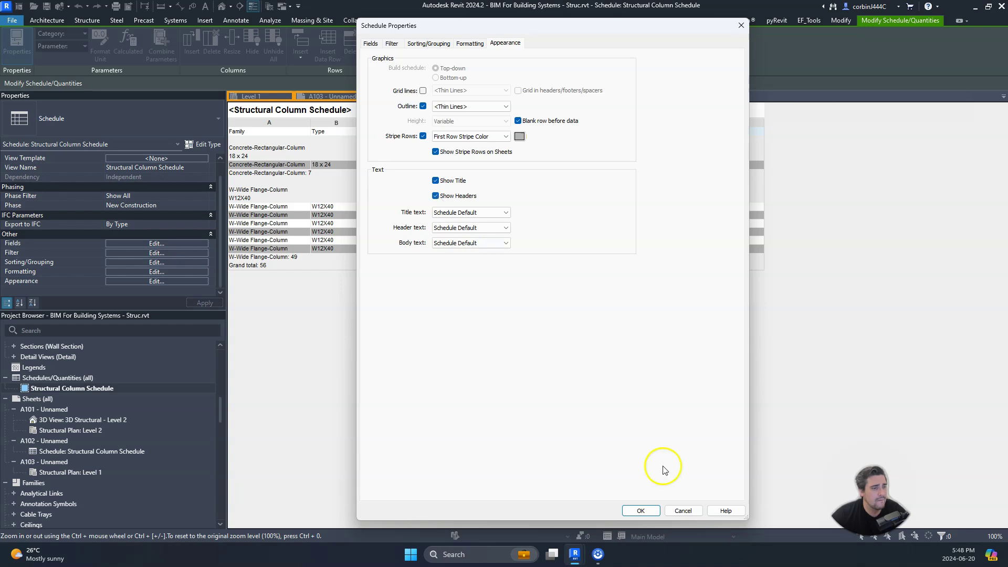
{"action": "left_click", "coordinate": [640, 511]}
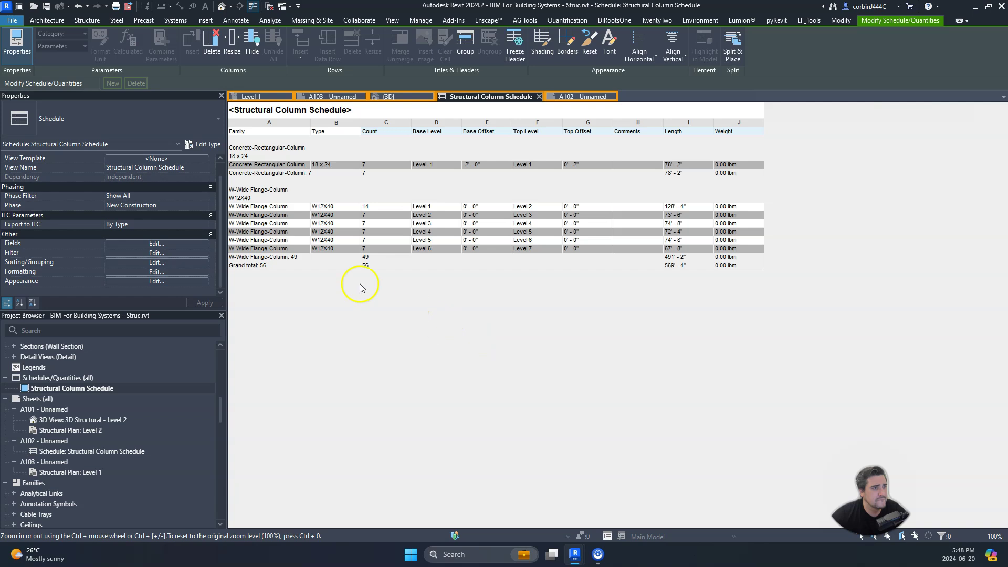
Review the outlined schedule on sheet A102, then return to the schedule view
{"action": "left_click", "coordinate": [578, 96]}
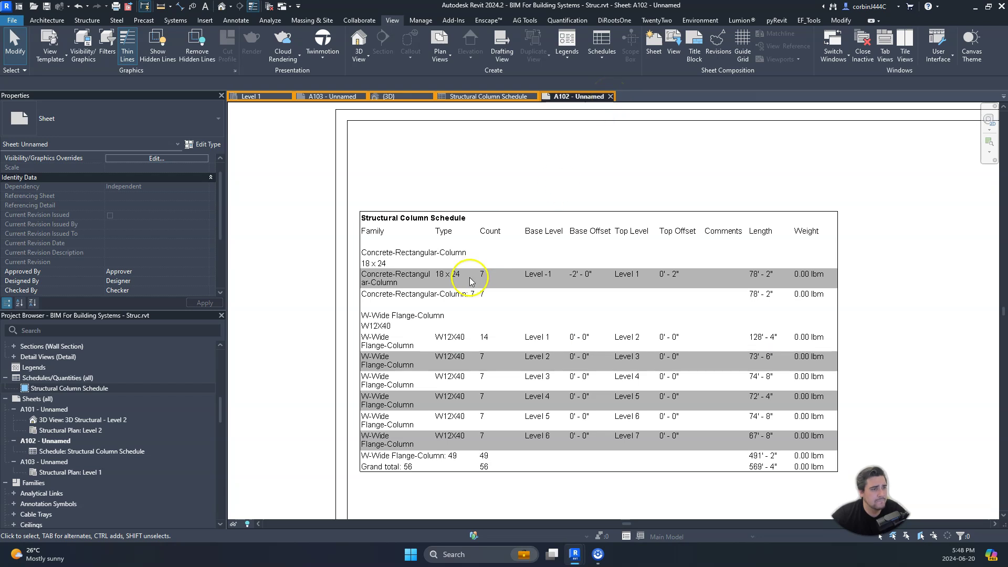
{"action": "scroll", "coordinate": [473, 277], "scroll_direction": "down", "scroll_amount": 2}
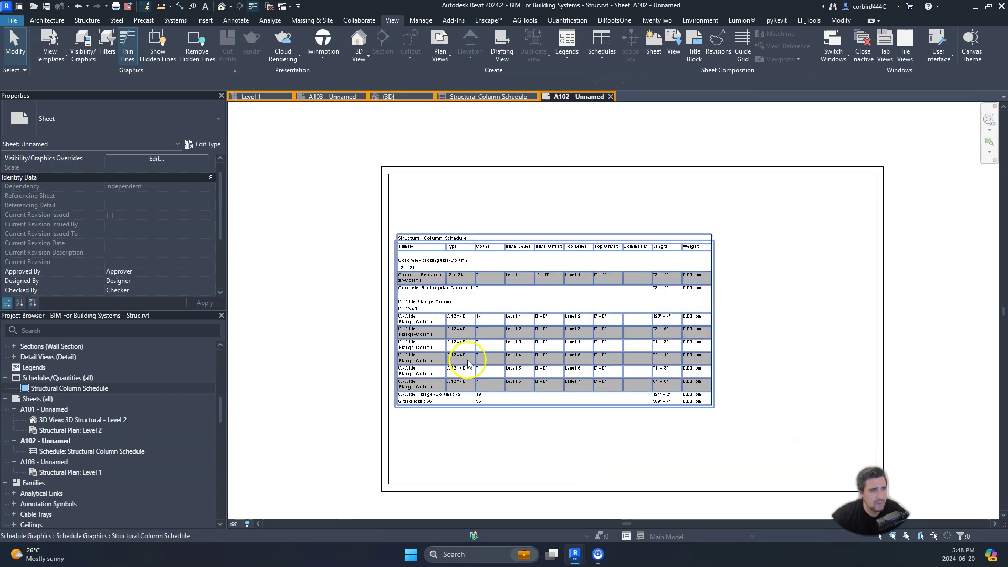
{"action": "scroll", "coordinate": [465, 357], "scroll_direction": "up", "scroll_amount": 1}
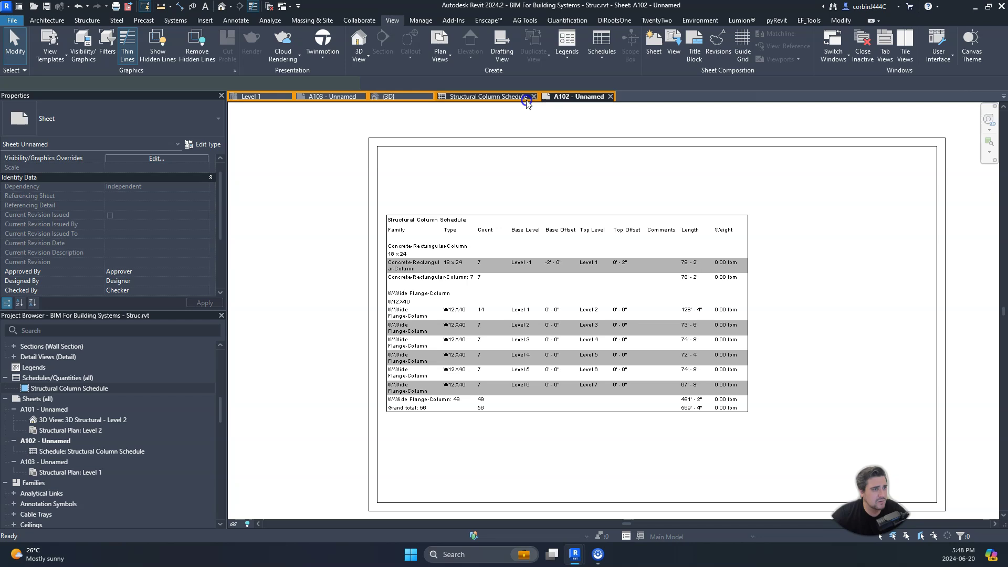
{"action": "left_click", "coordinate": [531, 96]}
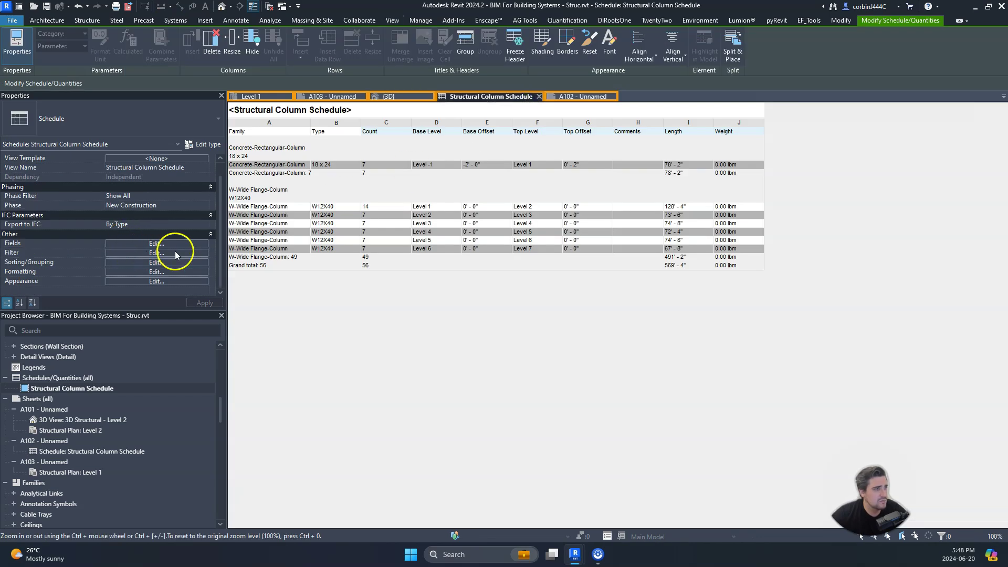
Change the stripe row colour to light grey RGB 220-220-220 and review it on sheet A102
{"action": "left_click", "coordinate": [158, 281]}
{"action": "left_click", "coordinate": [520, 136]}
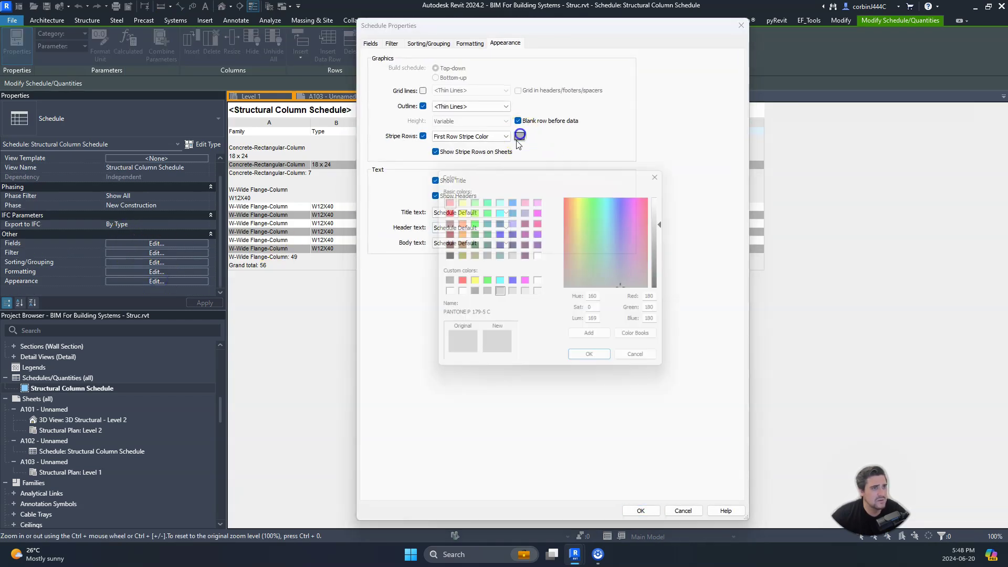
{"action": "left_click", "coordinate": [526, 294]}
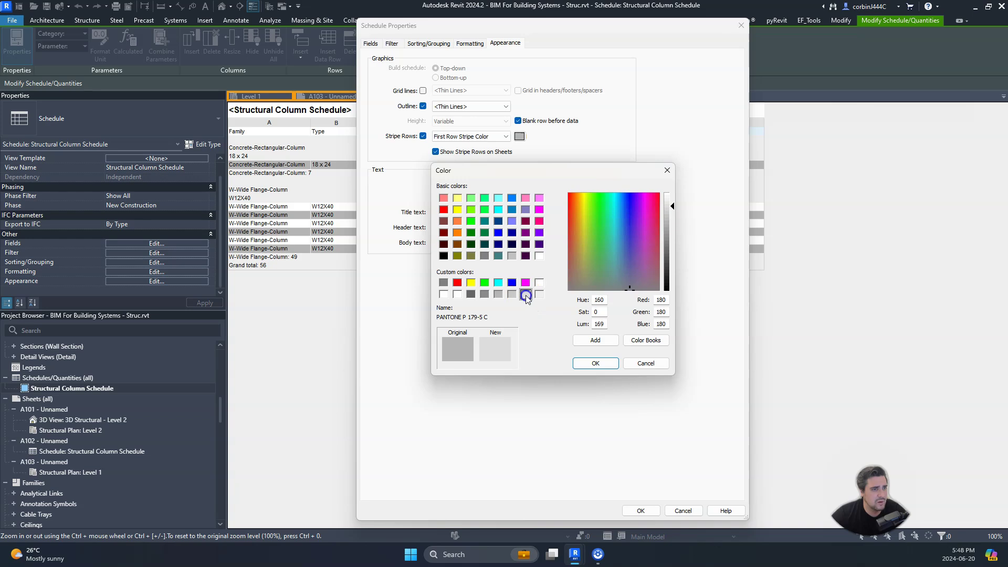
{"action": "left_click", "coordinate": [596, 364]}
{"action": "left_click", "coordinate": [650, 514]}
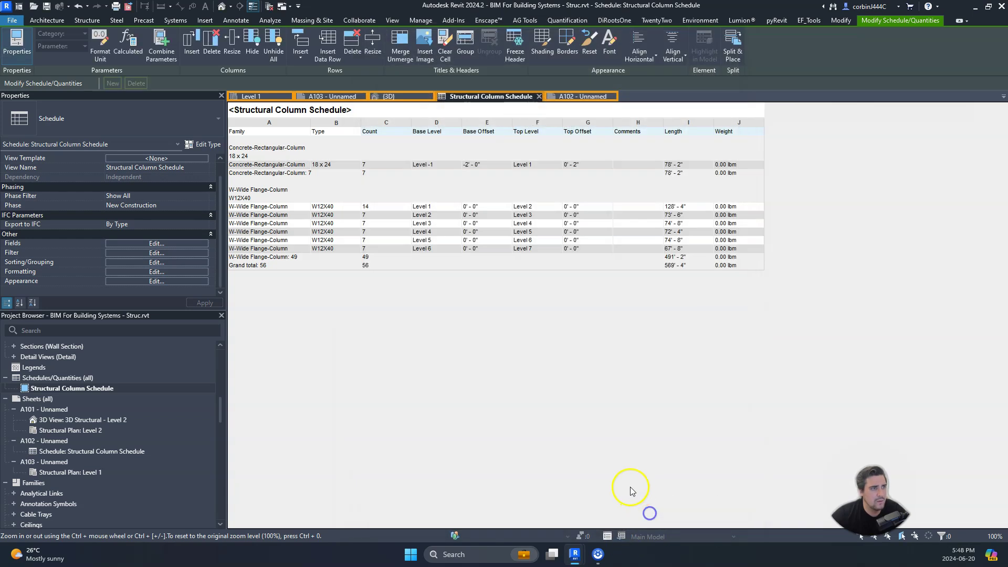
{"action": "left_click", "coordinate": [608, 97]}
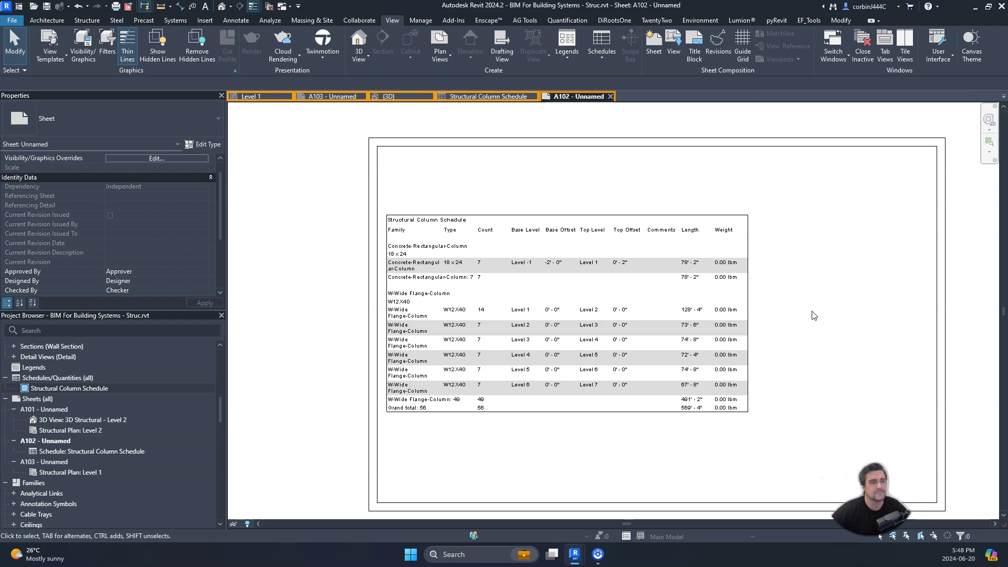
Back in the schedule, toggle the outline setting and begin editing the title cell
{"action": "left_click", "coordinate": [491, 276]}
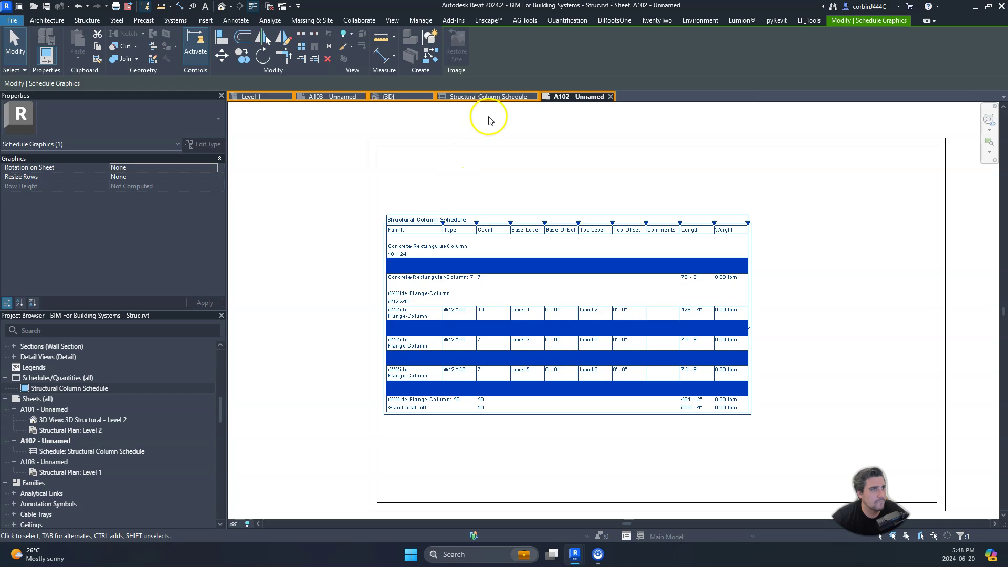
{"action": "left_click", "coordinate": [488, 96]}
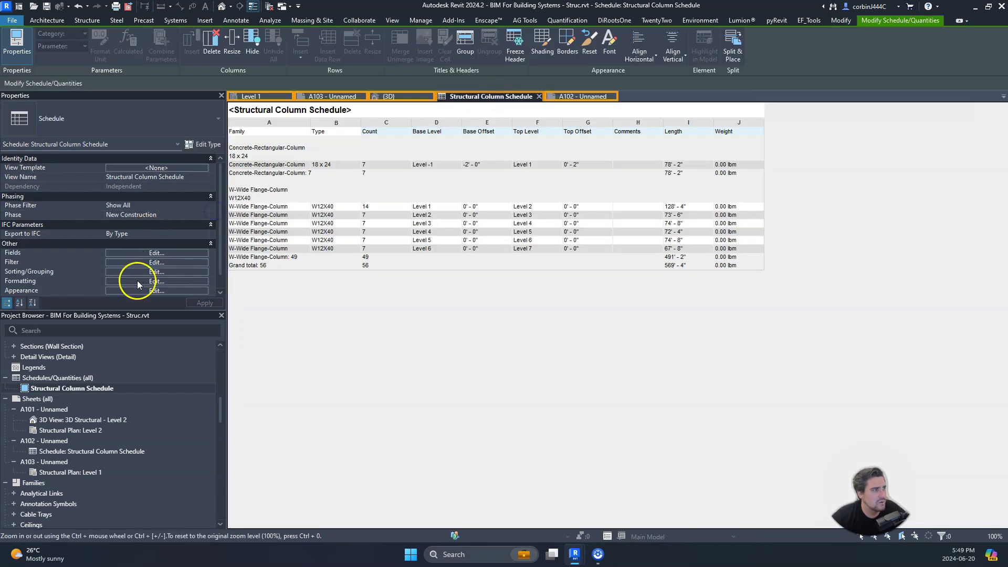
{"action": "left_click", "coordinate": [145, 290]}
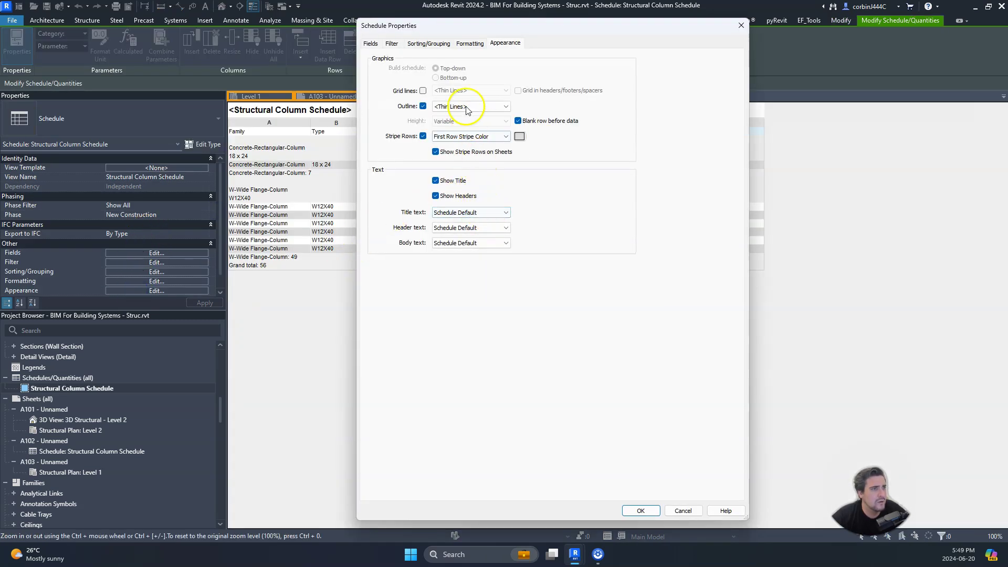
{"action": "left_click", "coordinate": [422, 106]}
{"action": "left_click", "coordinate": [641, 510]}
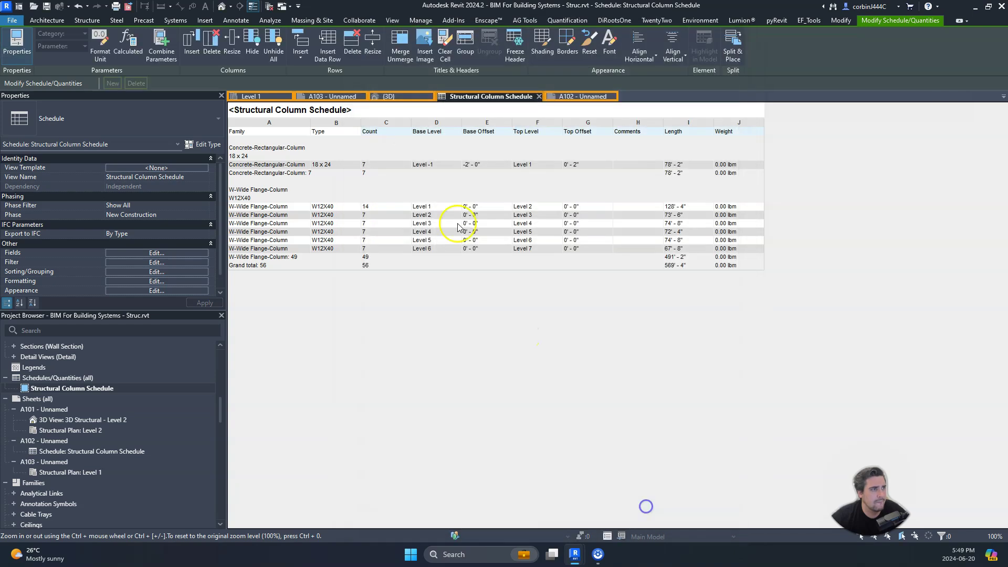
{"action": "double_click", "coordinate": [404, 108]}
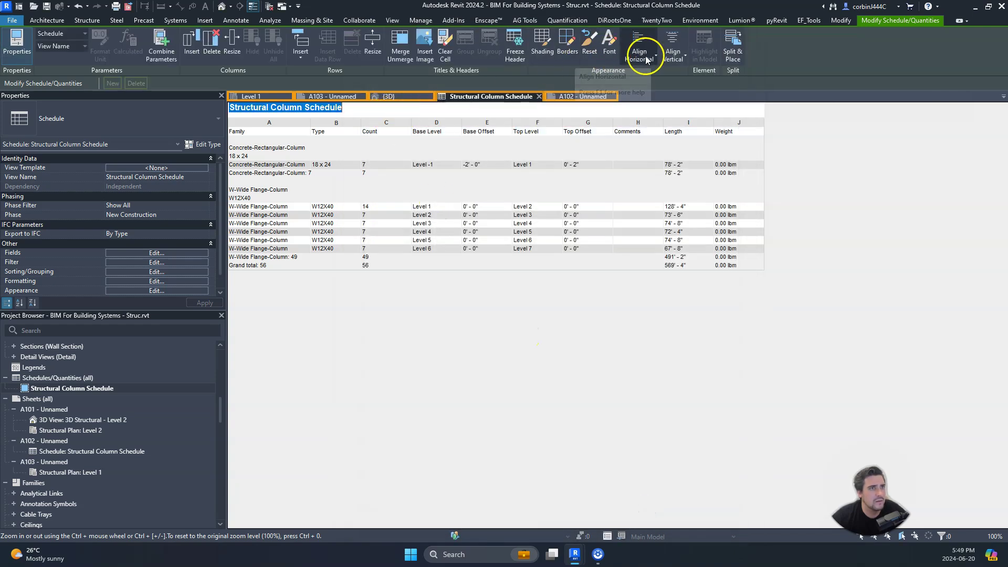
Close the border settings and save the project when prompted
{"action": "left_click", "coordinate": [563, 50]}
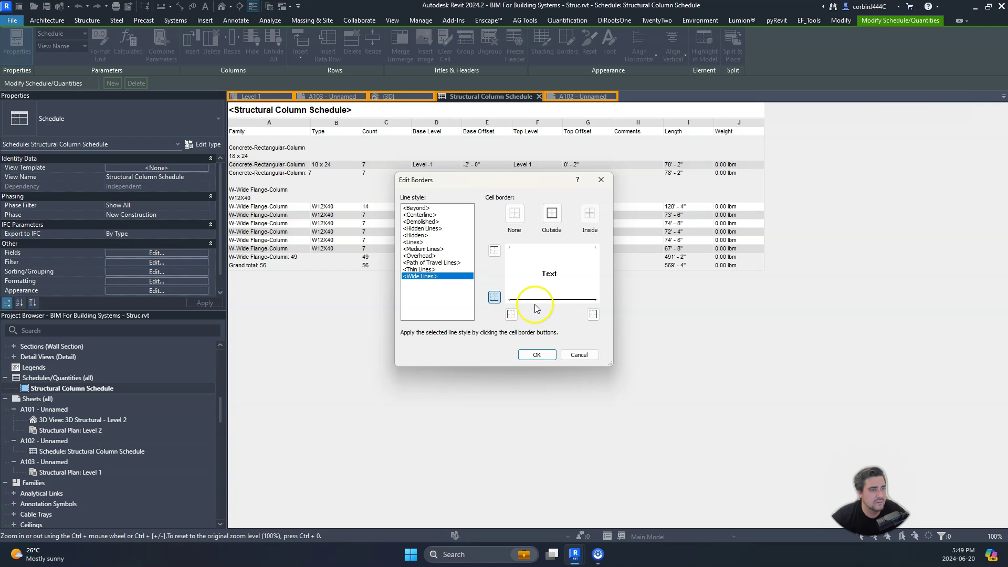
{"action": "left_click", "coordinate": [534, 355]}
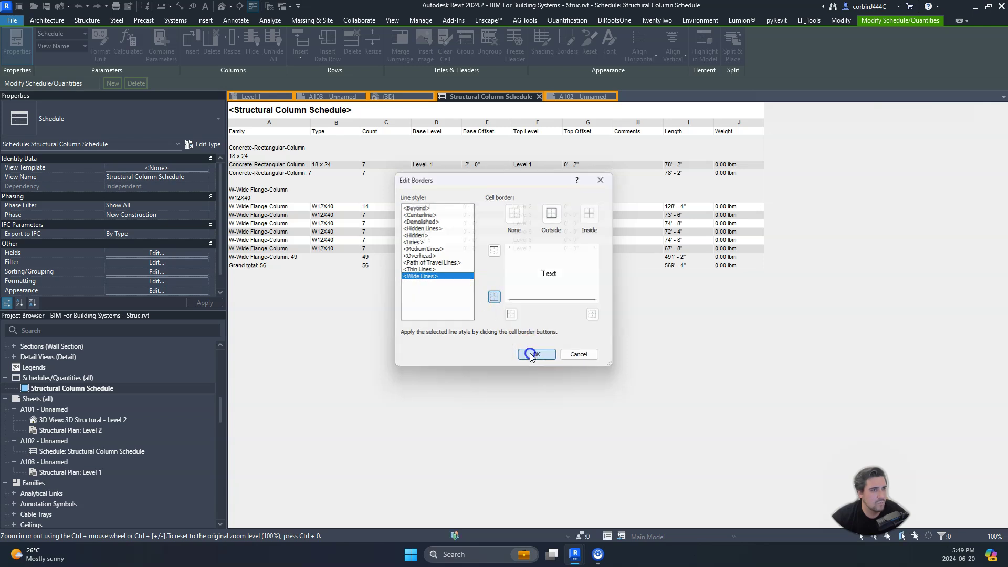
{"action": "left_click", "coordinate": [578, 97]}
{"action": "left_click", "coordinate": [456, 248]}
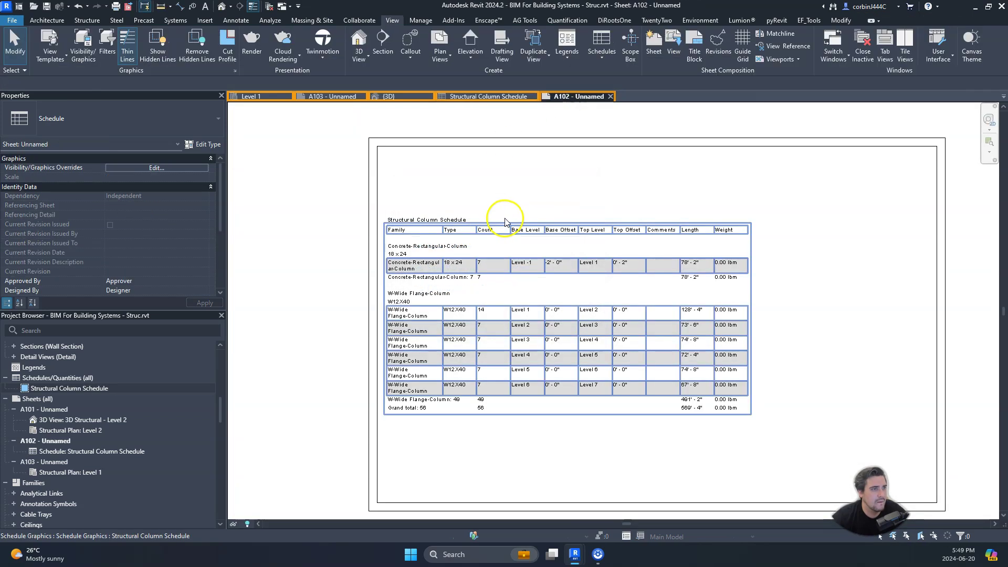
Reopen the schedule from sheet A102 and select its title cell for editing
{"action": "scroll", "coordinate": [434, 184], "scroll_direction": "up", "scroll_amount": 3}
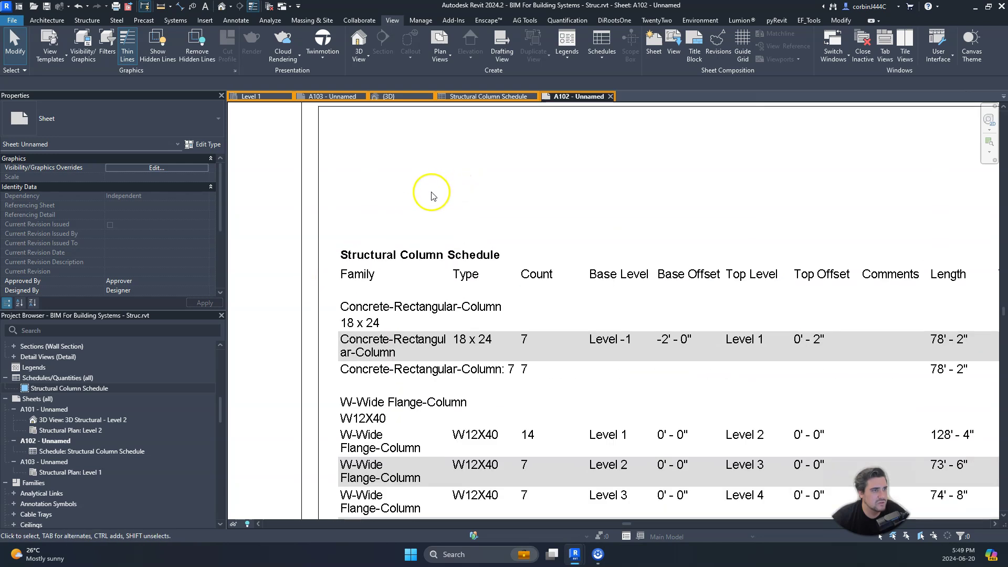
{"action": "double_click", "coordinate": [477, 122]}
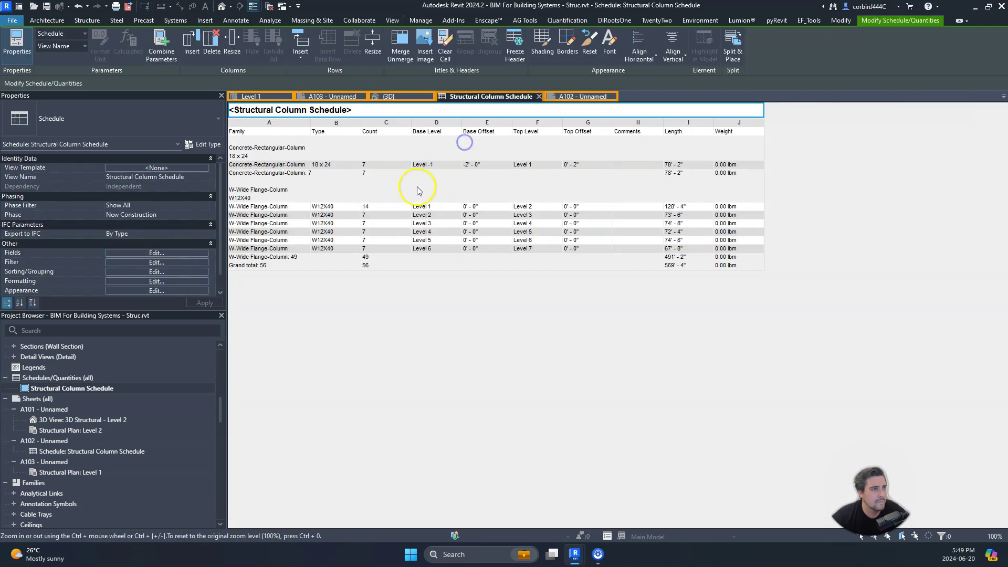
{"action": "left_click_drag", "start_coordinate": [266, 131], "coordinate": [727, 140]}
{"action": "left_click", "coordinate": [734, 132]}
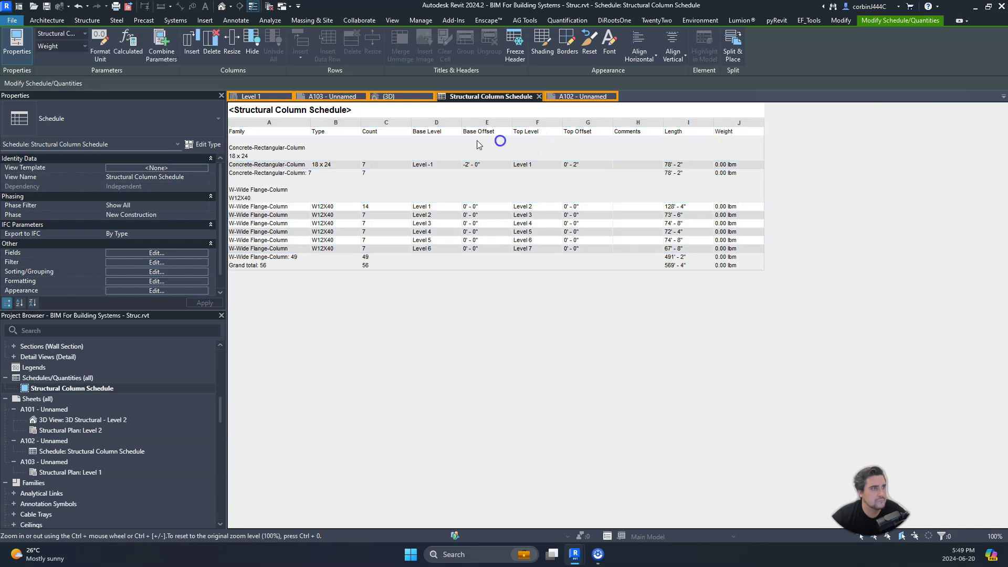
{"action": "left_click_drag", "start_coordinate": [265, 132], "coordinate": [716, 138]}
{"action": "left_click", "coordinate": [262, 131]}
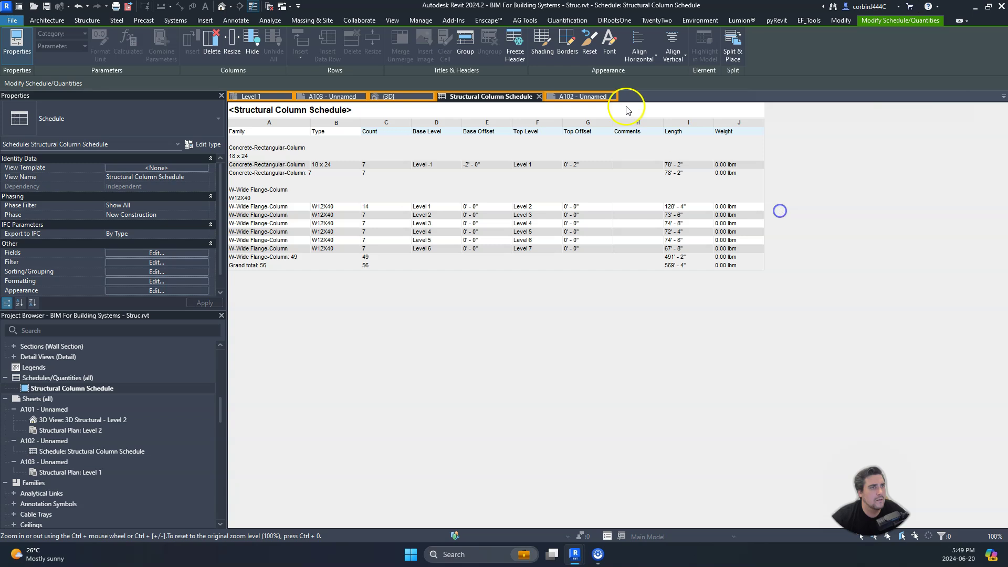
{"action": "left_click", "coordinate": [497, 111]}
{"action": "left_click", "coordinate": [497, 111]}
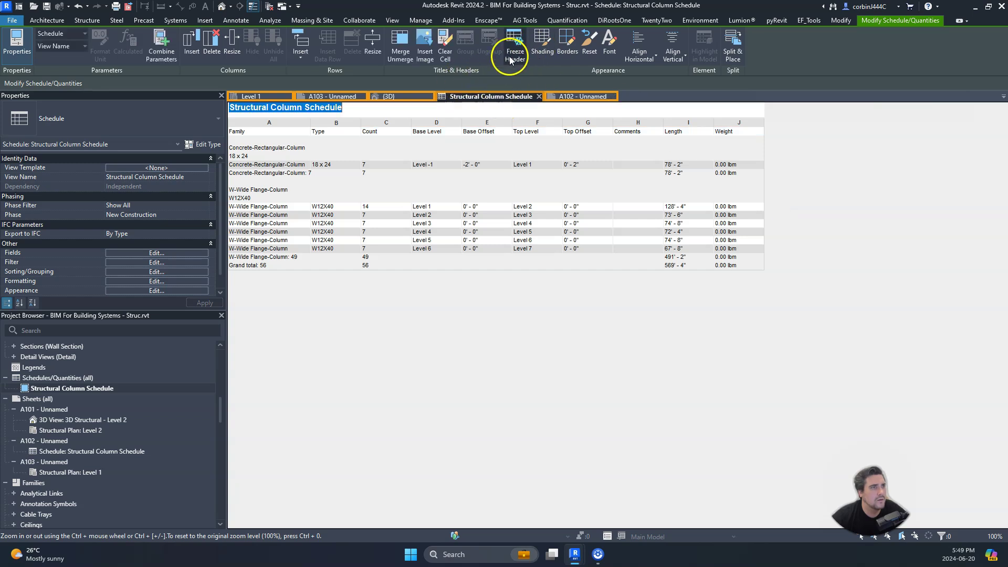
Give the title only a wide bottom border, removing left, top and right, then view sheet A102
{"action": "left_click", "coordinate": [566, 43]}
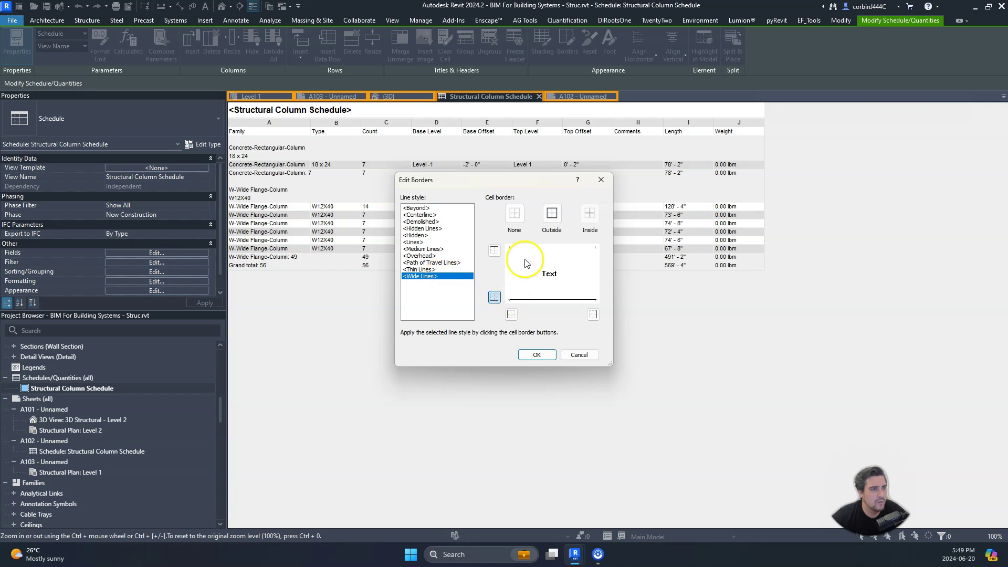
{"action": "left_click", "coordinate": [514, 217]}
{"action": "left_click", "coordinate": [552, 214]}
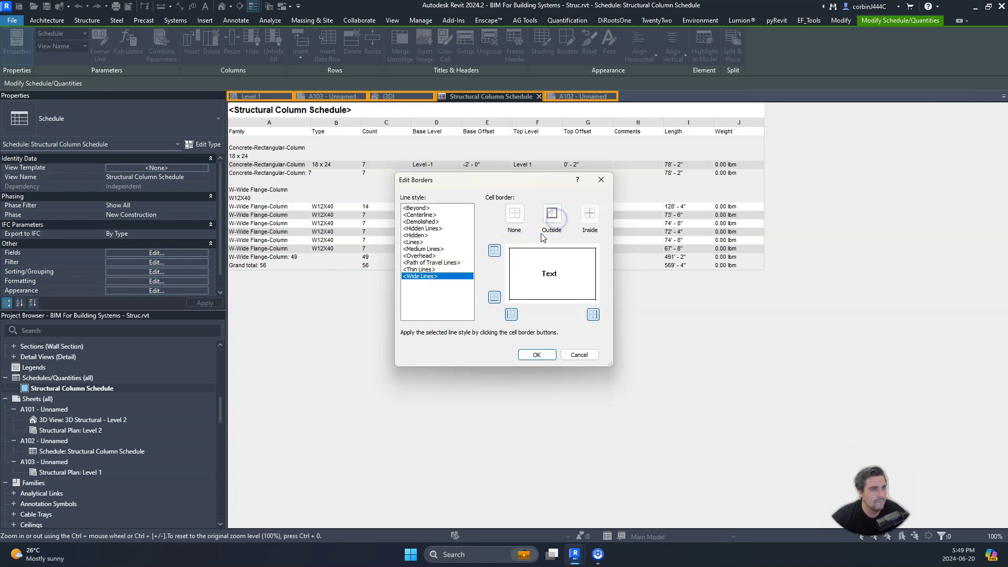
{"action": "left_click", "coordinate": [512, 273]}
{"action": "left_click", "coordinate": [494, 298]}
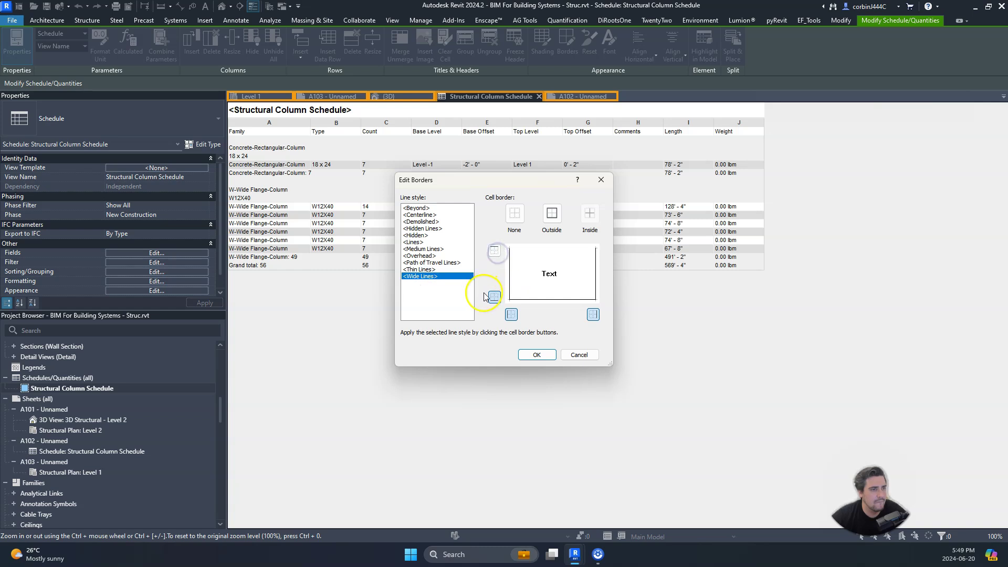
{"action": "left_click", "coordinate": [511, 314]}
{"action": "left_click", "coordinate": [593, 314]}
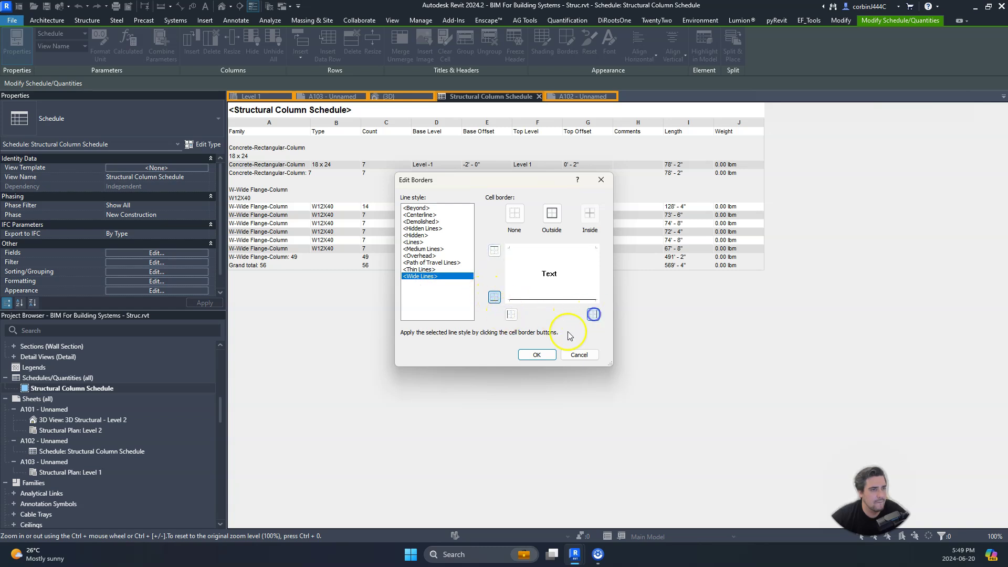
{"action": "left_click", "coordinate": [537, 355]}
{"action": "left_click", "coordinate": [586, 97]}
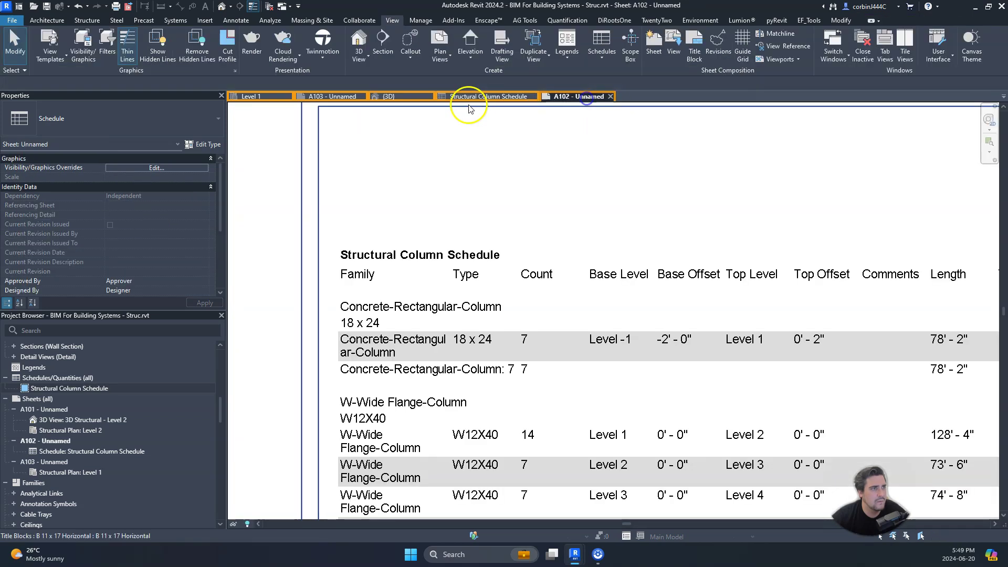
{"action": "scroll", "coordinate": [491, 179], "scroll_direction": "down", "scroll_amount": 3}
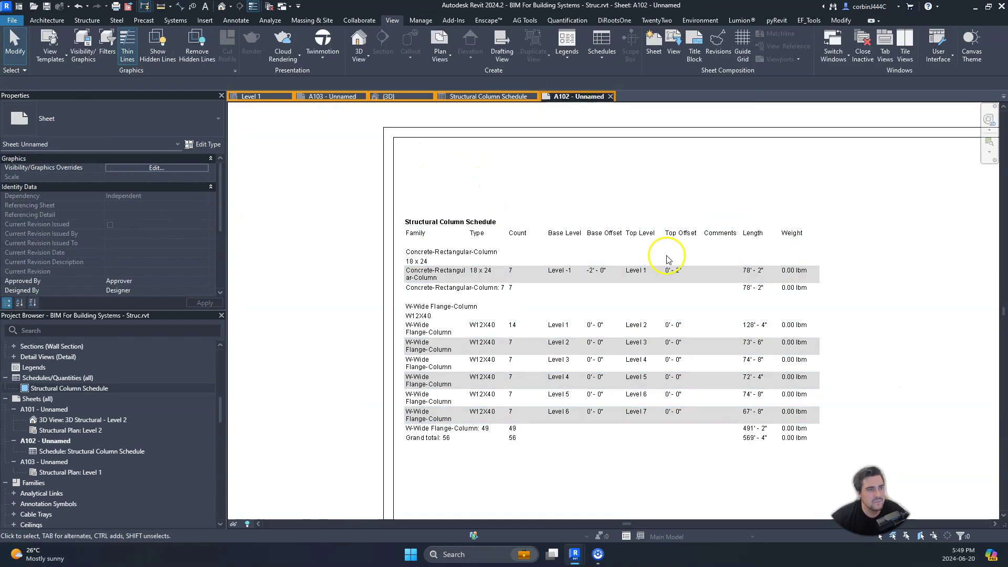
{"action": "scroll", "coordinate": [668, 258], "scroll_direction": "down", "scroll_amount": 3}
{"action": "scroll", "coordinate": [512, 298], "scroll_direction": "up", "scroll_amount": 2}
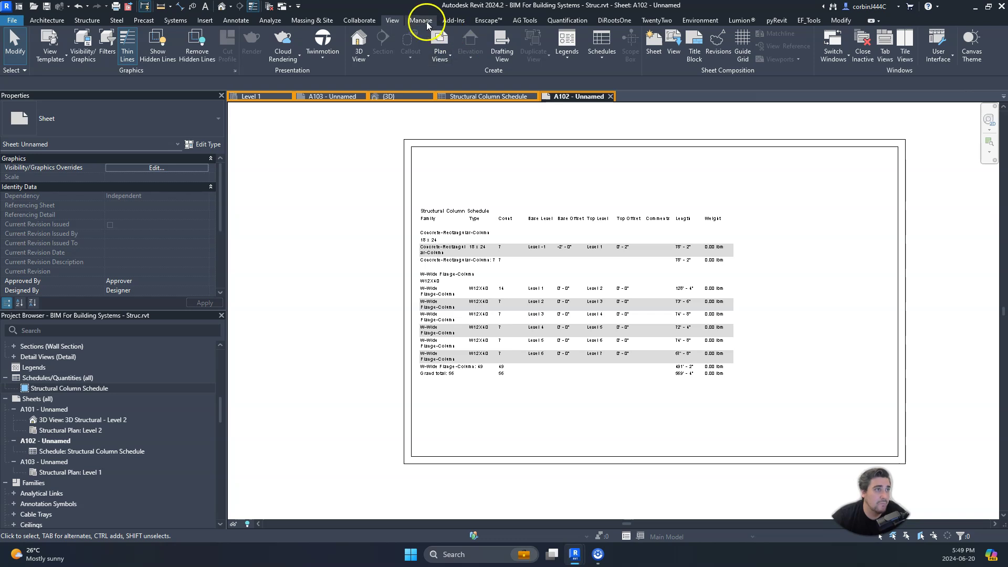
Create Graphical Column Schedule 1 and show its columns at Fine detail across Levels -1 to 7
{"action": "left_click", "coordinate": [597, 60]}
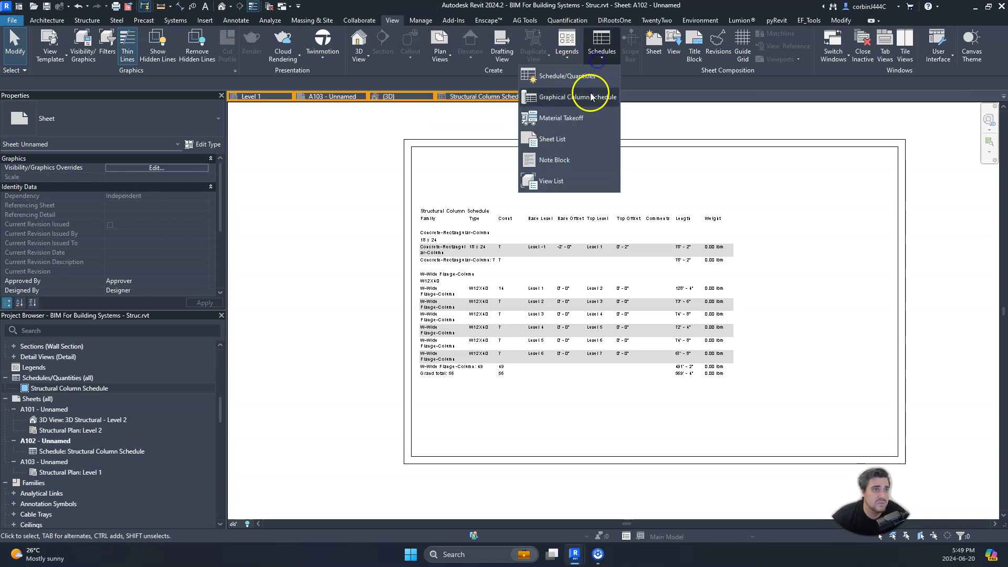
{"action": "left_click", "coordinate": [589, 101]}
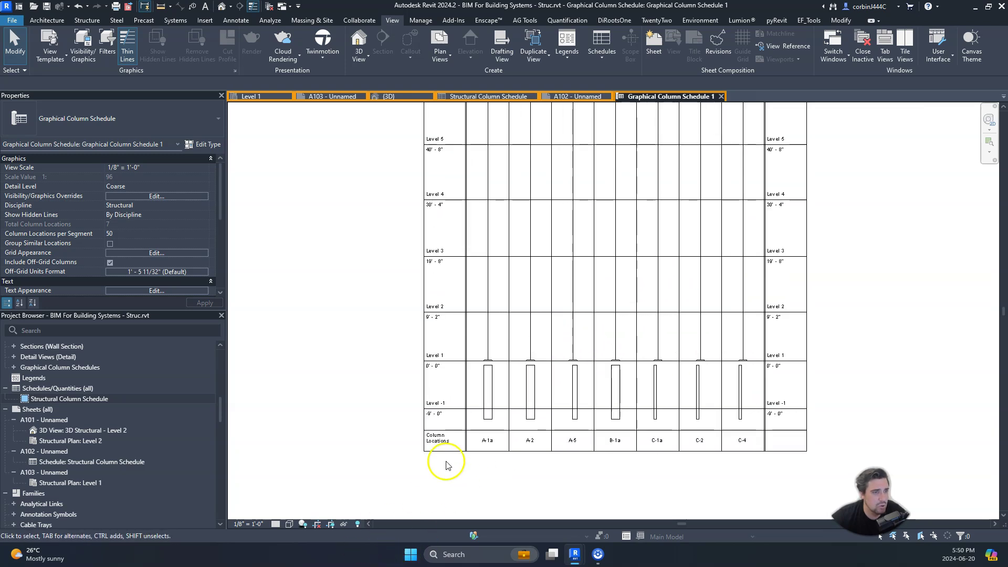
{"action": "left_click", "coordinate": [276, 527]}
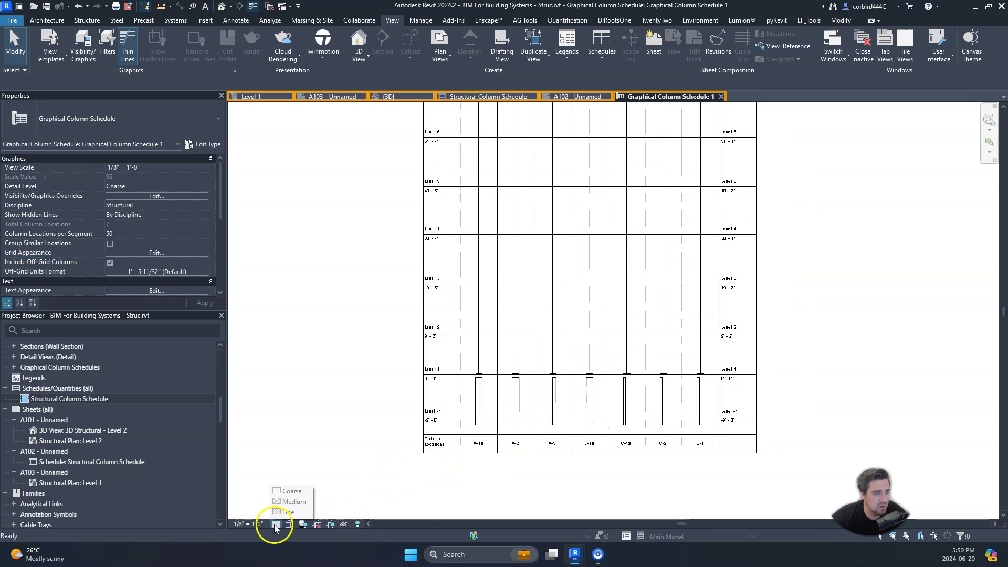
{"action": "left_click", "coordinate": [284, 511]}
{"action": "scroll", "coordinate": [441, 465], "scroll_direction": "down", "scroll_amount": 1}
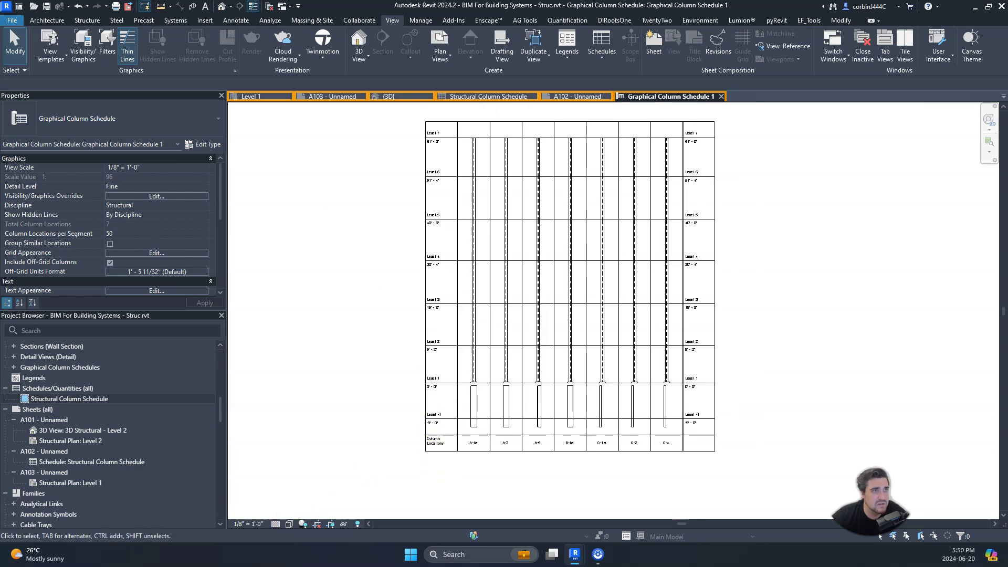
{"action": "left_click", "coordinate": [600, 55]}
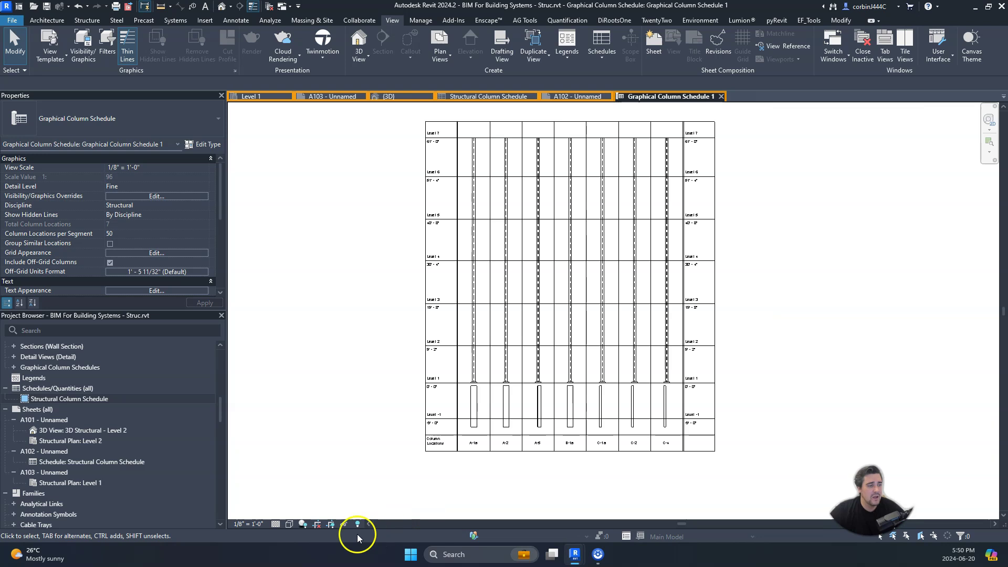
{"action": "left_click", "coordinate": [276, 524]}
{"action": "left_click", "coordinate": [331, 392]}
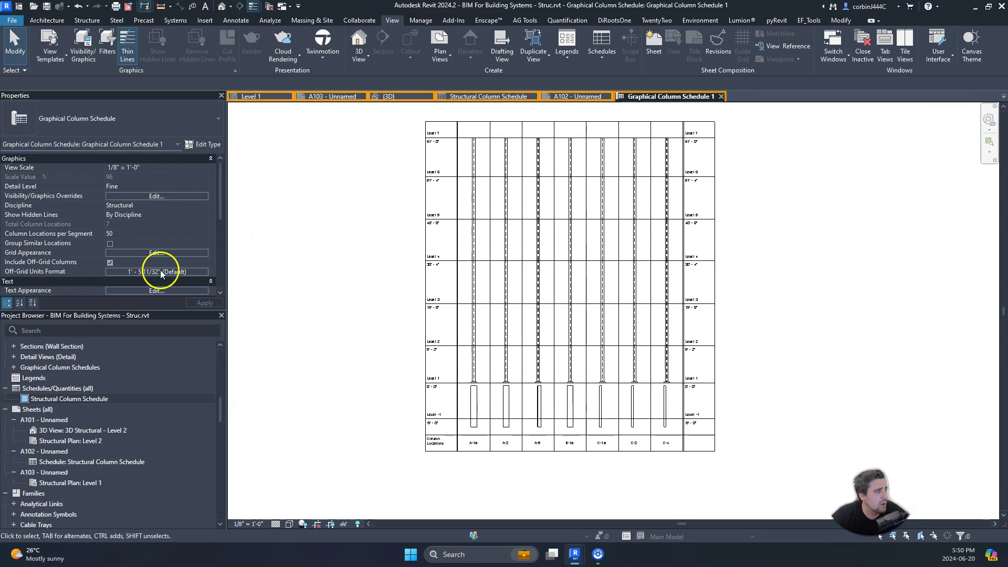
{"action": "scroll", "coordinate": [656, 232], "scroll_direction": "up", "scroll_amount": 2}
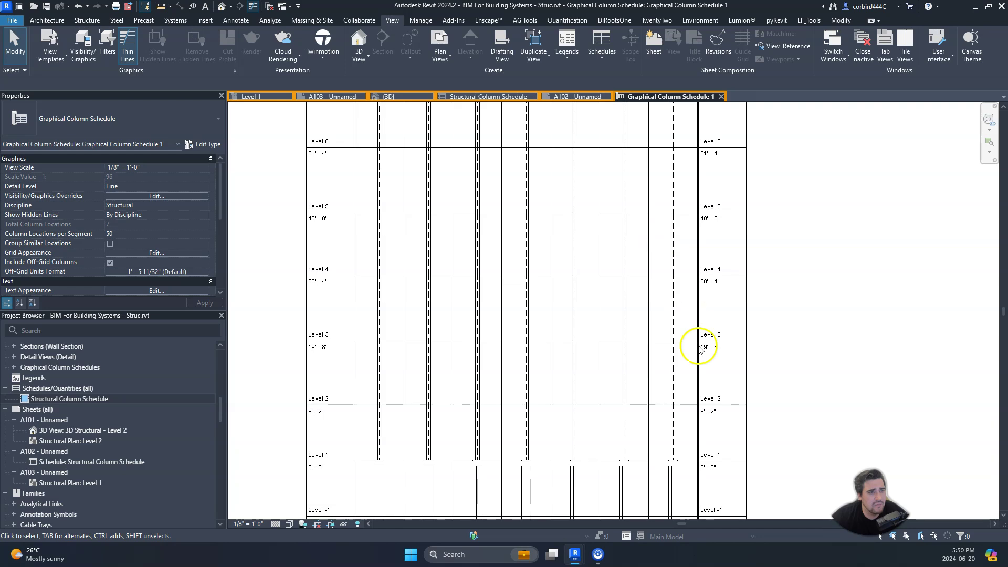
{"action": "scroll", "coordinate": [672, 294], "scroll_direction": "down", "scroll_amount": 3}
{"action": "scroll", "coordinate": [396, 342], "scroll_direction": "up", "scroll_amount": 3}
{"action": "scroll", "coordinate": [488, 252], "scroll_direction": "down", "scroll_amount": 2}
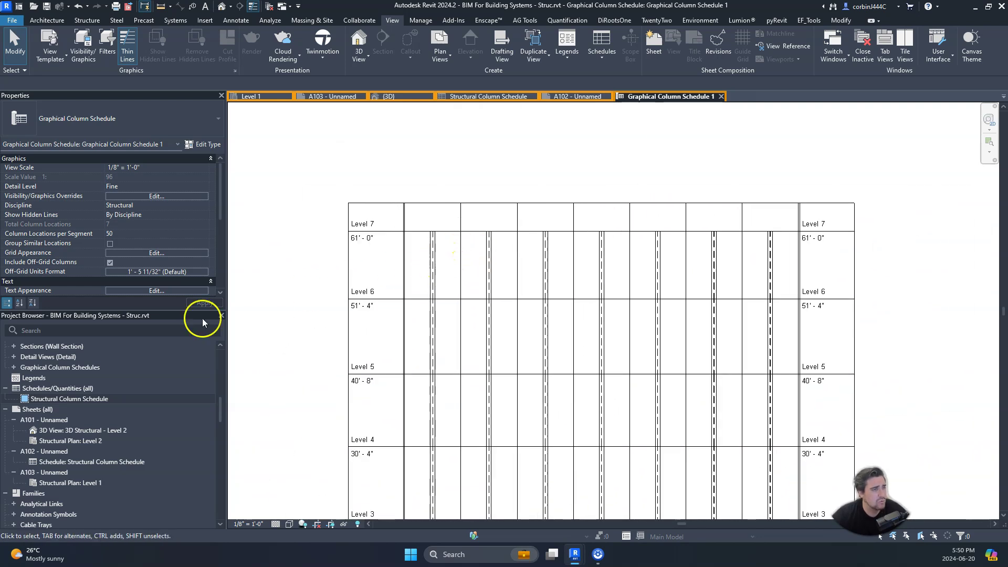
Set bold 1/8" title text, 1/16" level text and smaller Column Location text
{"action": "left_click", "coordinate": [160, 257]}
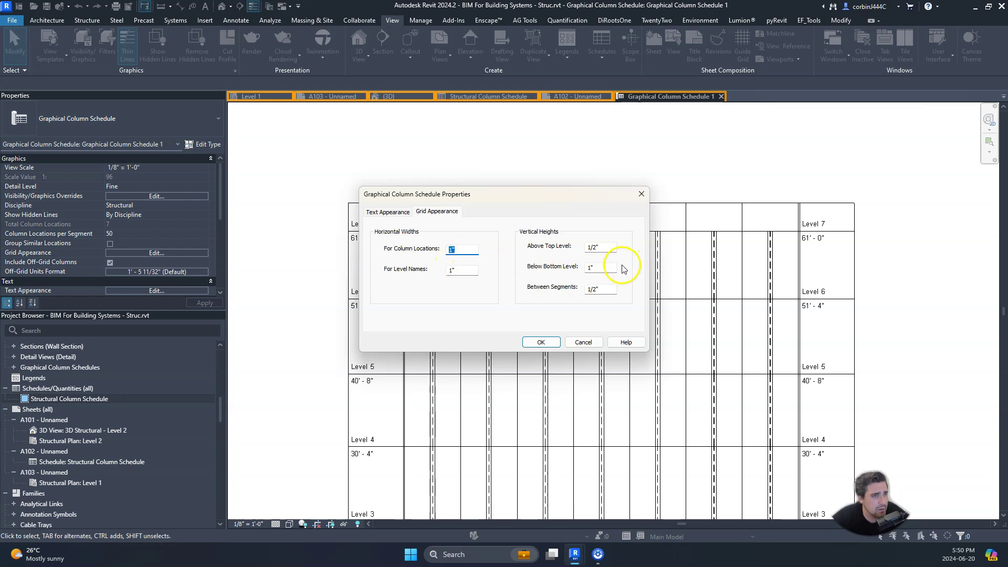
{"action": "left_click", "coordinate": [388, 212]}
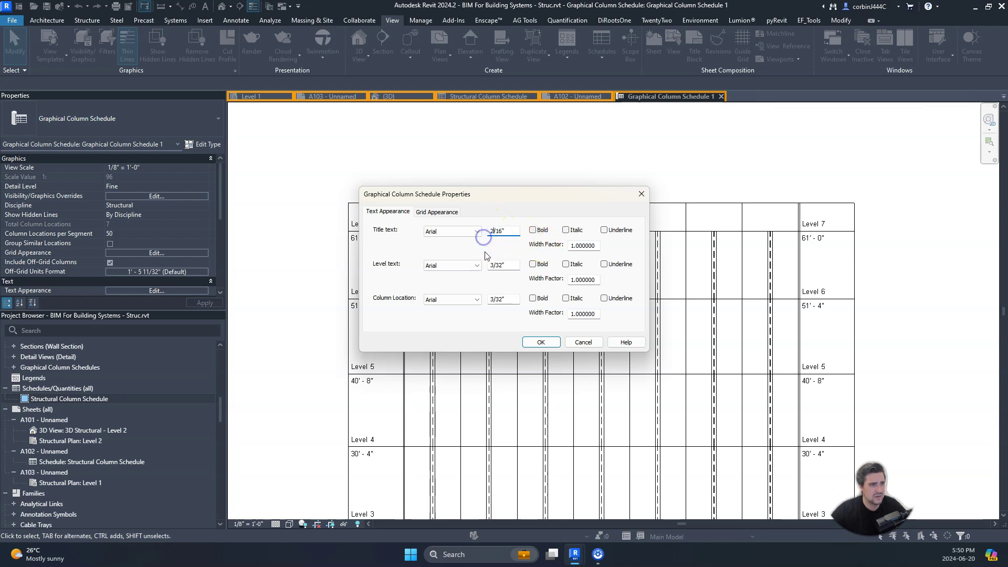
{"action": "left_click", "coordinate": [533, 230]}
{"action": "left_click", "coordinate": [491, 265]}
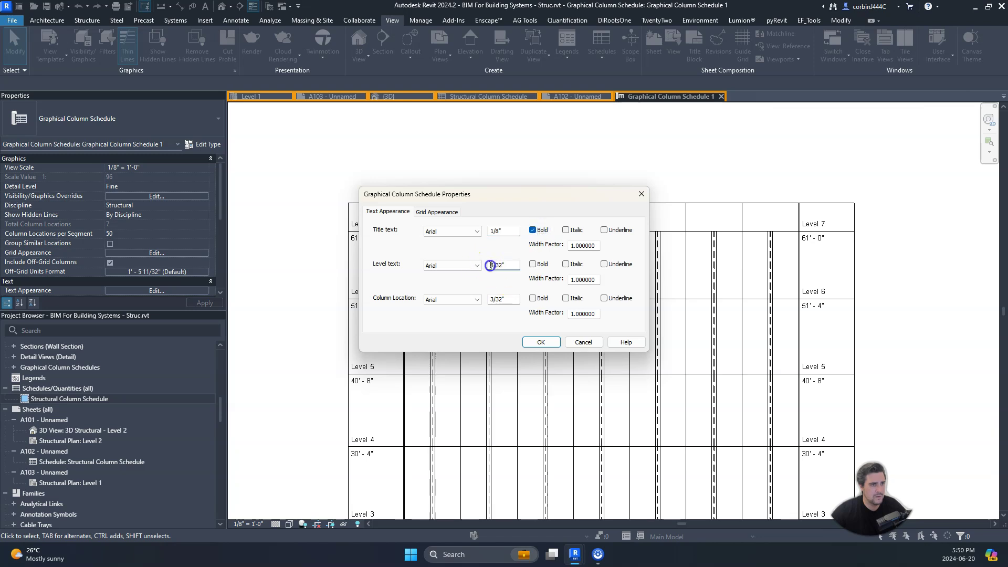
{"action": "left_click", "coordinate": [494, 304]}
{"action": "left_click", "coordinate": [538, 347]}
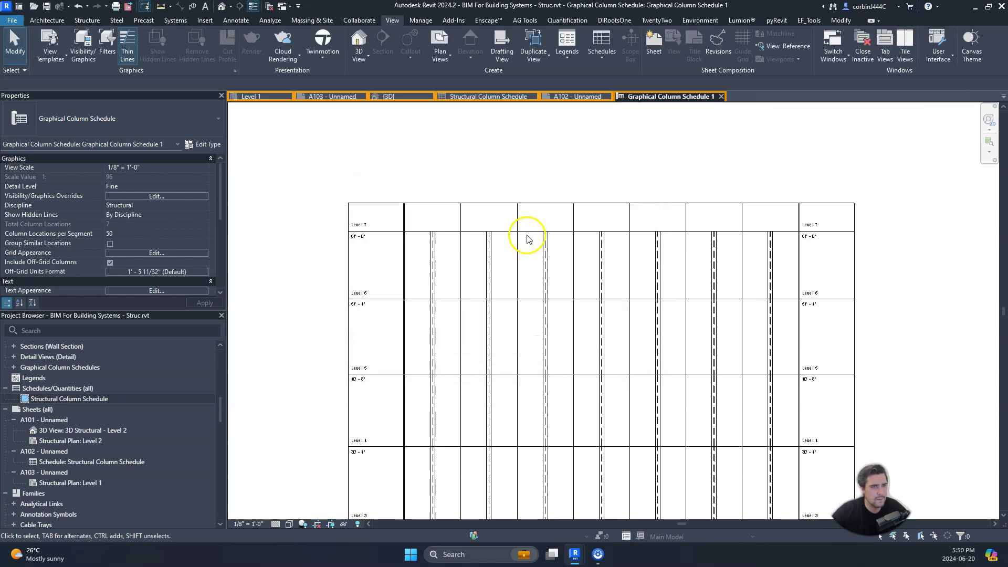
{"action": "scroll", "coordinate": [525, 220], "scroll_direction": "down", "scroll_amount": 3}
Turn on Group Similar Locations for the graphical column schedule and apply it
{"action": "scroll", "coordinate": [513, 207], "scroll_direction": "up", "scroll_amount": 2}
{"action": "scroll", "coordinate": [493, 214], "scroll_direction": "down", "scroll_amount": 1}
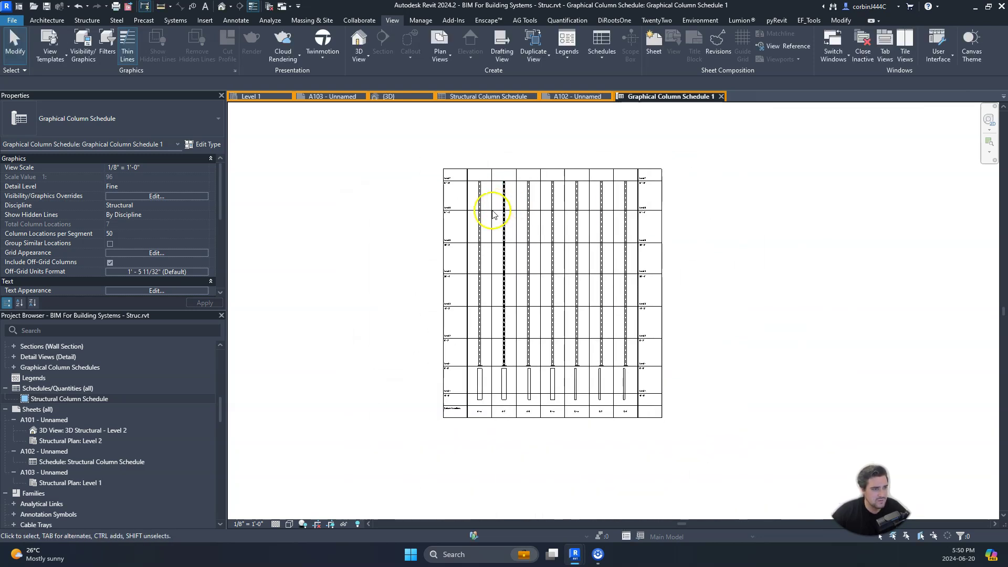
{"action": "left_click", "coordinate": [110, 244]}
{"action": "left_click", "coordinate": [204, 304]}
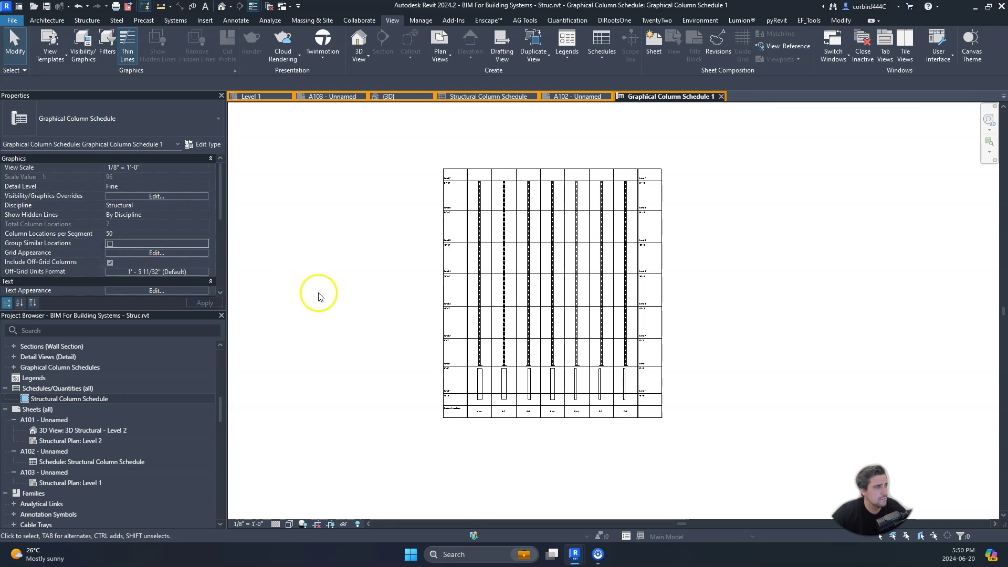
Set the Title on Sheet to 'Column Height Schedule'
{"action": "scroll", "coordinate": [134, 251], "scroll_direction": "down", "scroll_amount": 4}
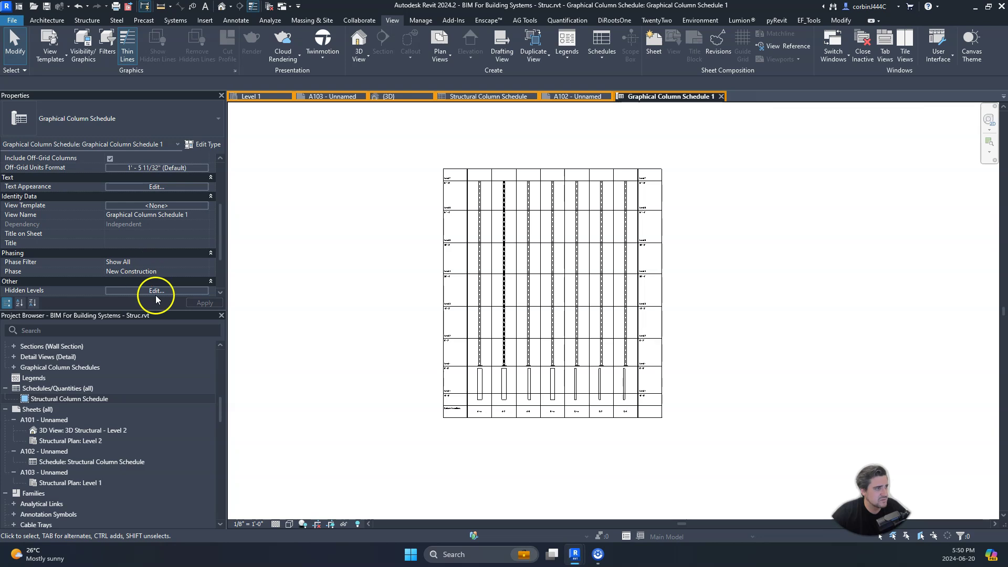
{"action": "left_click", "coordinate": [144, 233]}
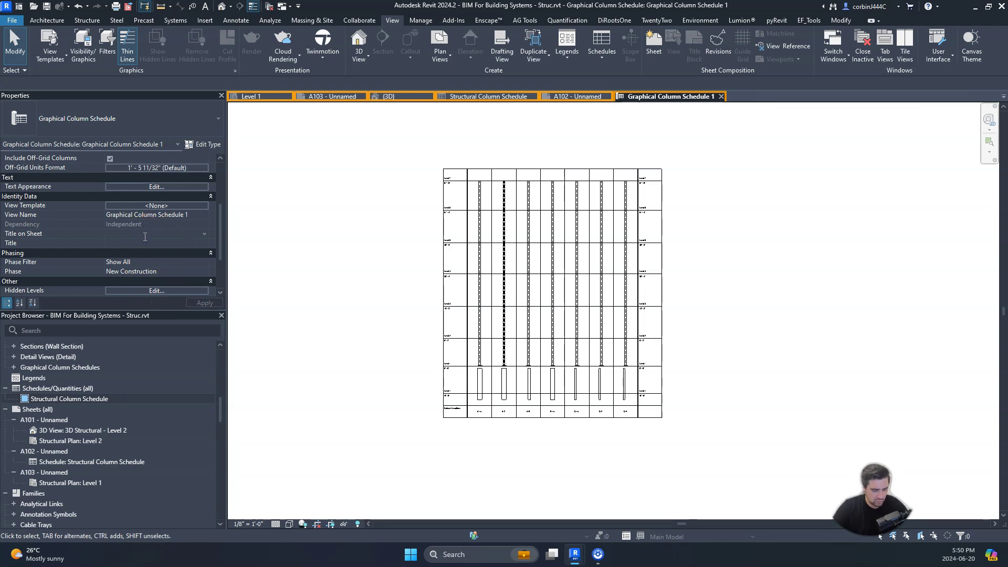
{"action": "type", "text": "Column Height Schedule"}
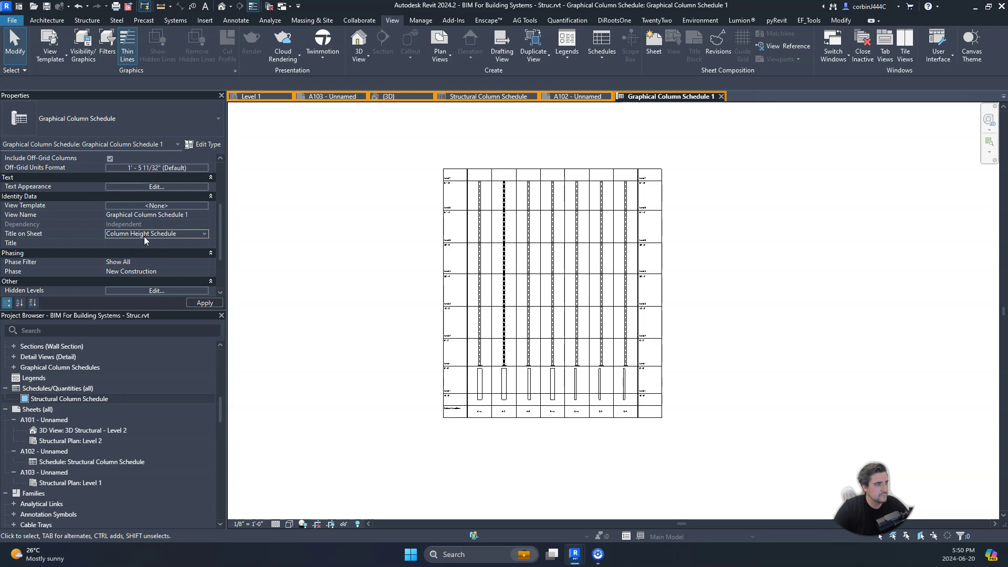
{"action": "left_click", "coordinate": [429, 167]}
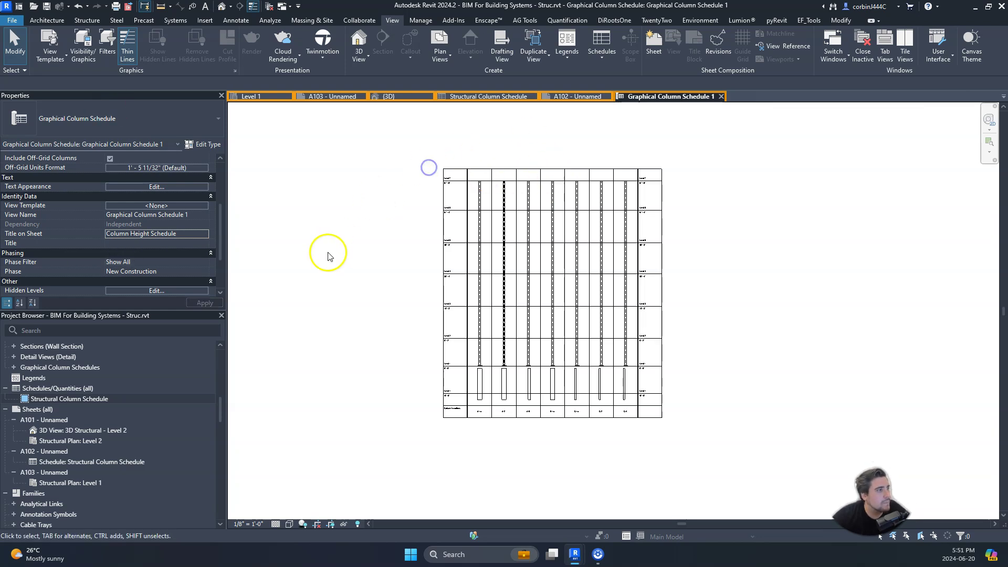
Place Graphical Column Schedule 1 from the Project Browser onto sheet A102
{"action": "left_click", "coordinate": [722, 96]}
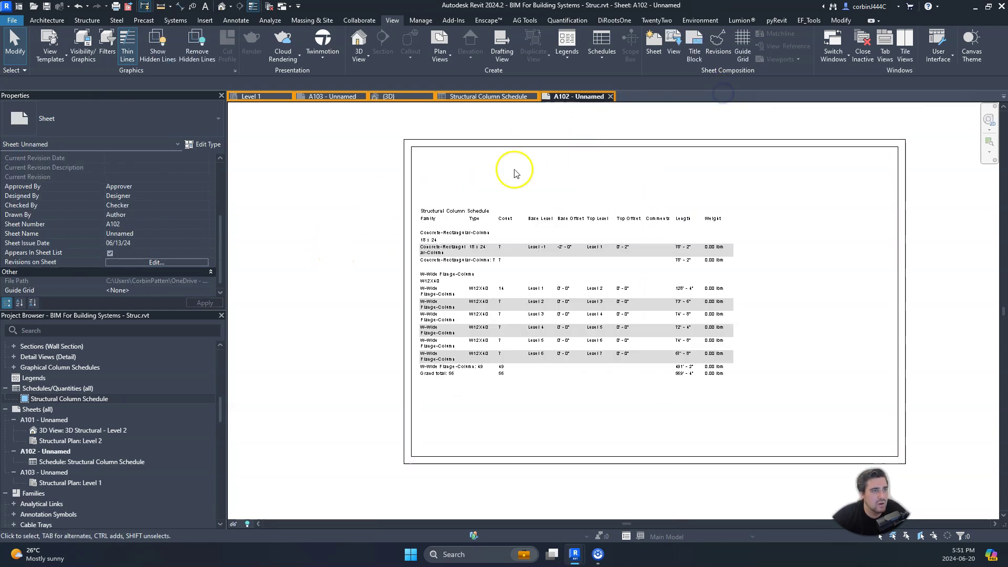
{"action": "double_click", "coordinate": [59, 368]}
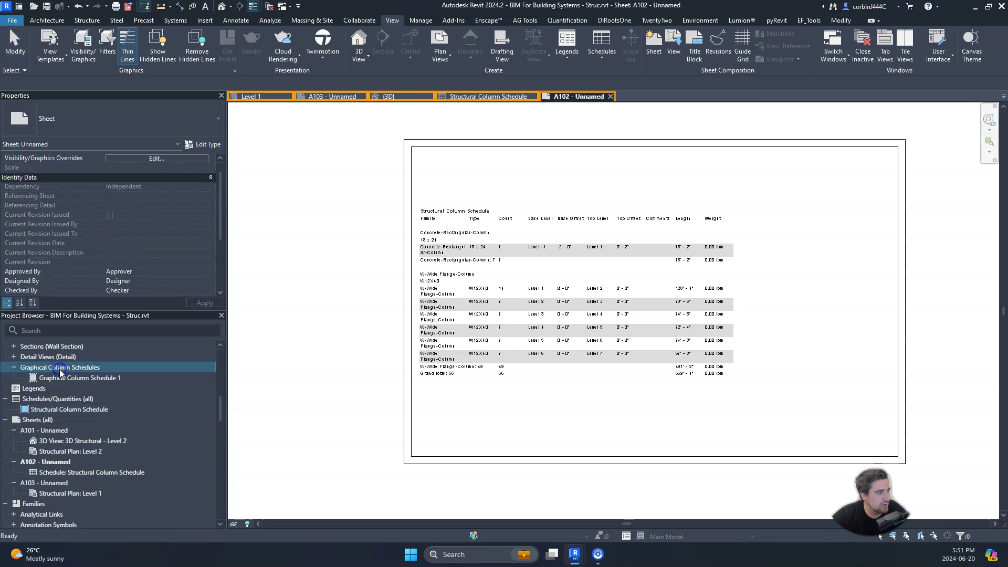
{"action": "left_click_drag", "start_coordinate": [73, 380], "coordinate": [797, 282]}
{"action": "left_click", "coordinate": [797, 282]}
{"action": "scroll", "coordinate": [651, 270], "scroll_direction": "down", "scroll_amount": 2}
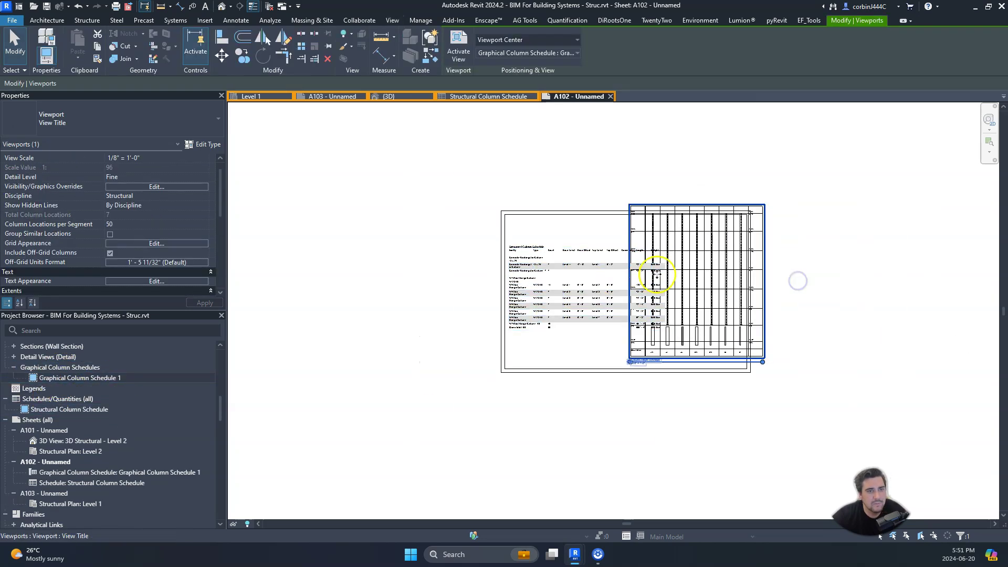
{"action": "scroll", "coordinate": [651, 270], "scroll_direction": "up", "scroll_amount": 1}
Move the graphical schedule viewport to the right of the Structural Column Schedule table
{"action": "left_click", "coordinate": [507, 298]}
{"action": "left_click", "coordinate": [796, 273]}
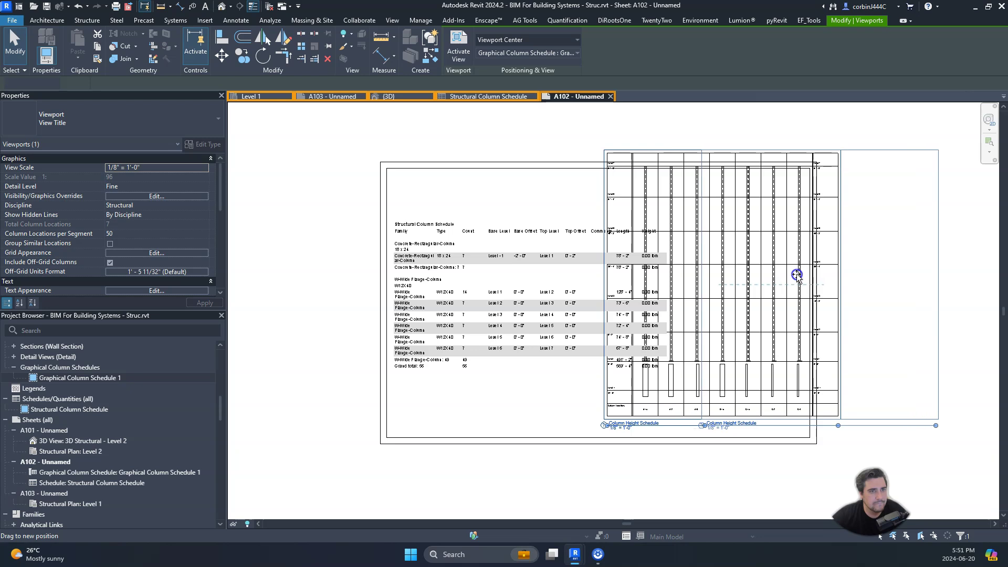
{"action": "left_click_drag", "start_coordinate": [796, 273], "coordinate": [899, 273]}
{"action": "left_click", "coordinate": [955, 265]}
{"action": "scroll", "coordinate": [888, 272], "scroll_direction": "up", "scroll_amount": 3}
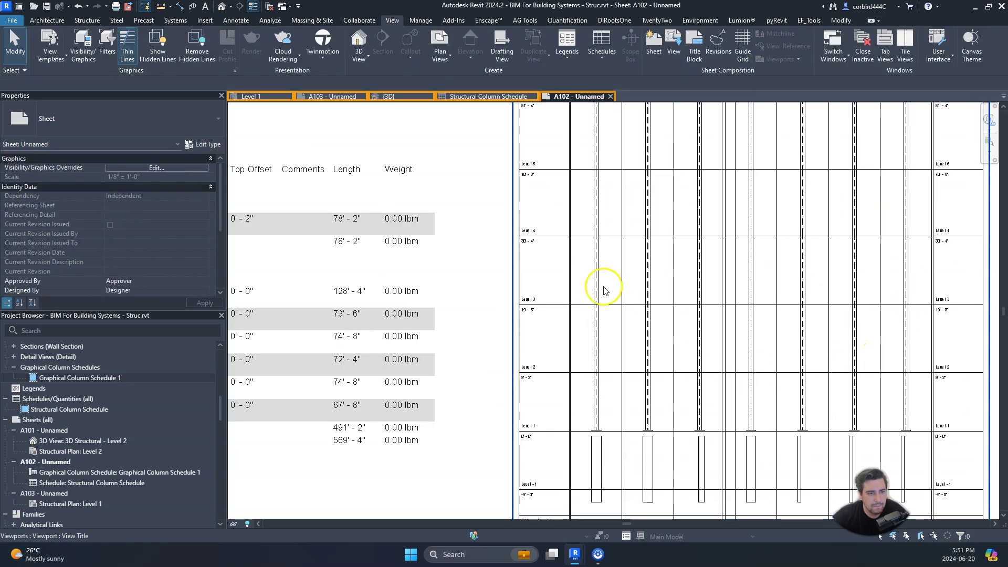
{"action": "scroll", "coordinate": [610, 281], "scroll_direction": "down", "scroll_amount": 3}
Set the graphical schedule viewport type to No Title
{"action": "left_click", "coordinate": [620, 272]}
{"action": "left_click", "coordinate": [126, 119]}
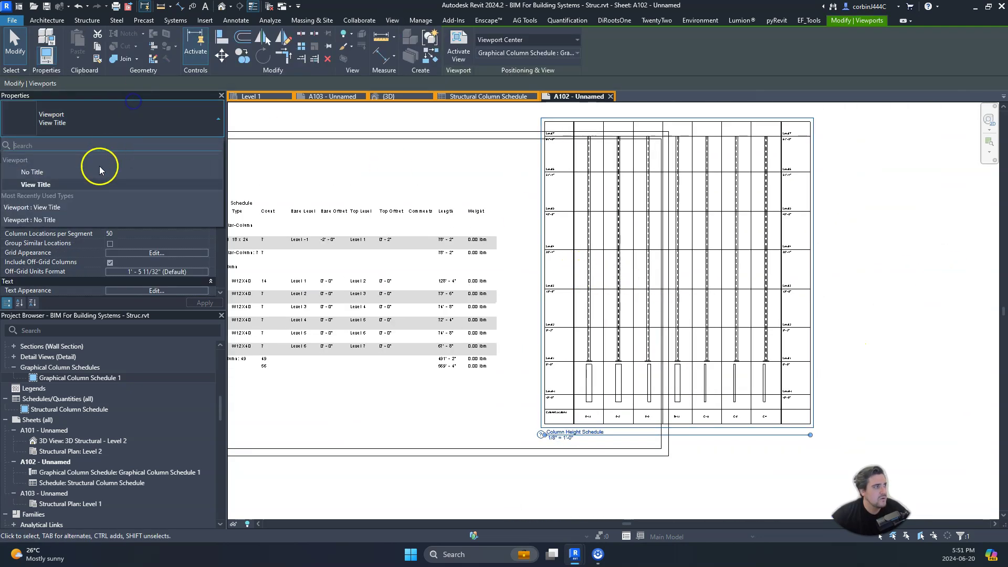
{"action": "left_click", "coordinate": [74, 175]}
{"action": "scroll", "coordinate": [722, 455], "scroll_direction": "down", "scroll_amount": 3}
{"action": "scroll", "coordinate": [686, 344], "scroll_direction": "up", "scroll_amount": 3}
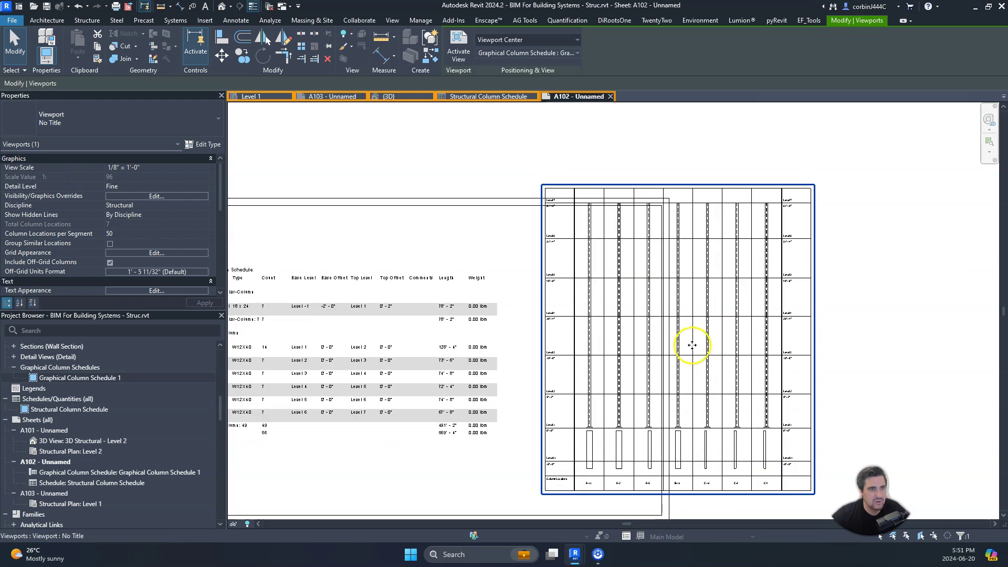
{"action": "scroll", "coordinate": [934, 315], "scroll_direction": "down", "scroll_amount": 3}
{"action": "scroll", "coordinate": [874, 348], "scroll_direction": "up", "scroll_amount": 3}
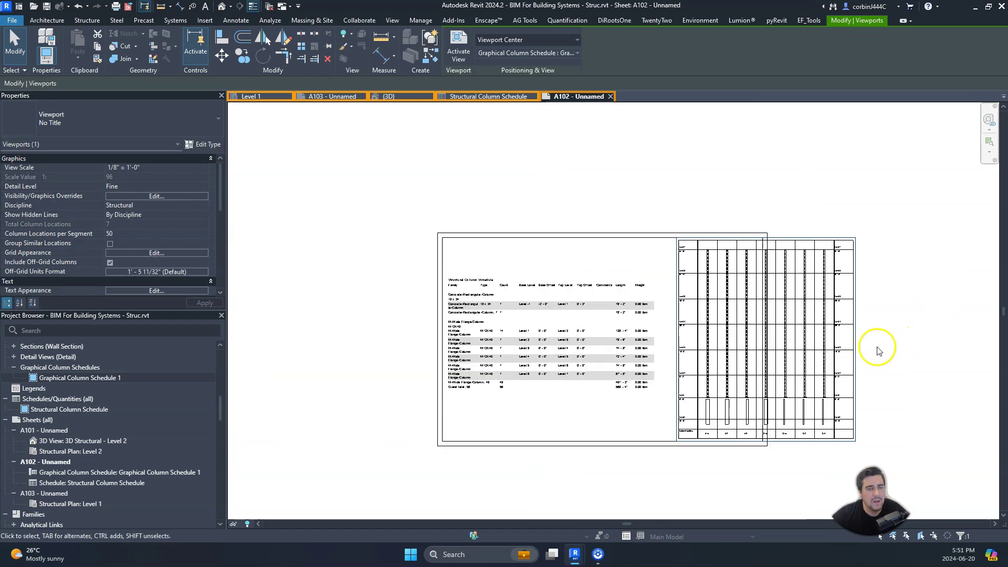